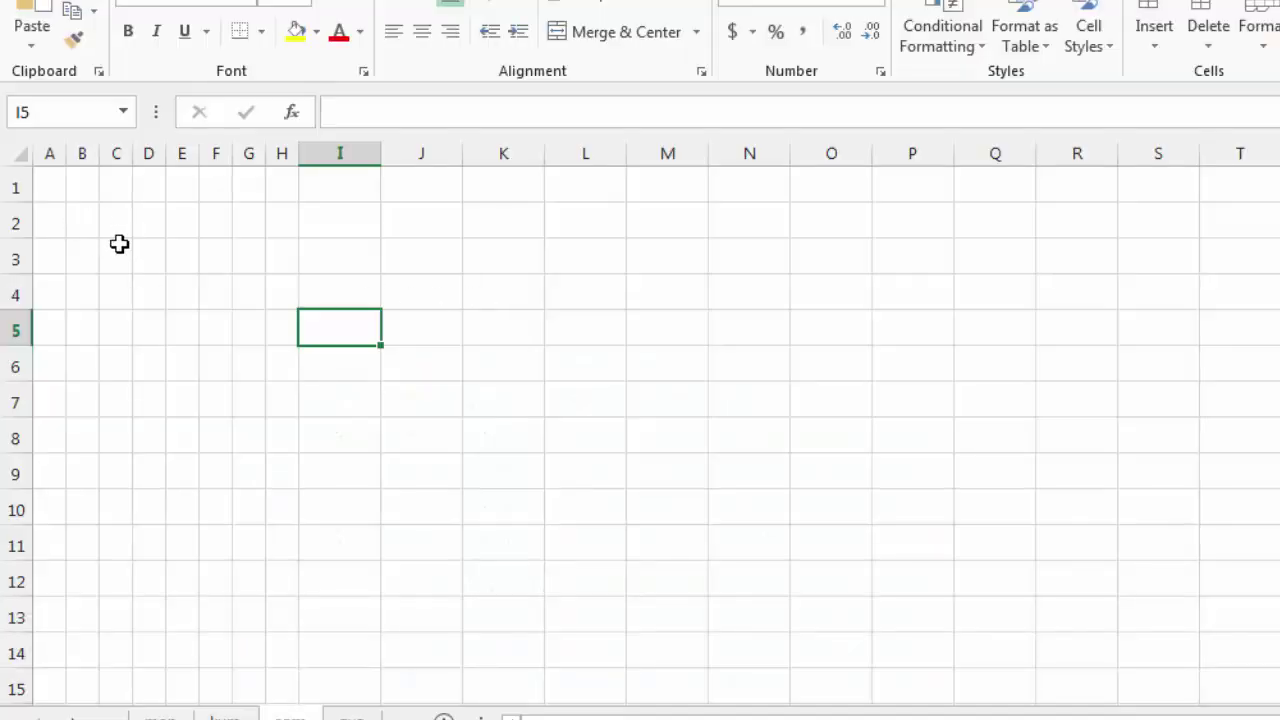
Put an asterisk in each cell from A1 down to A6.
click(48, 190)
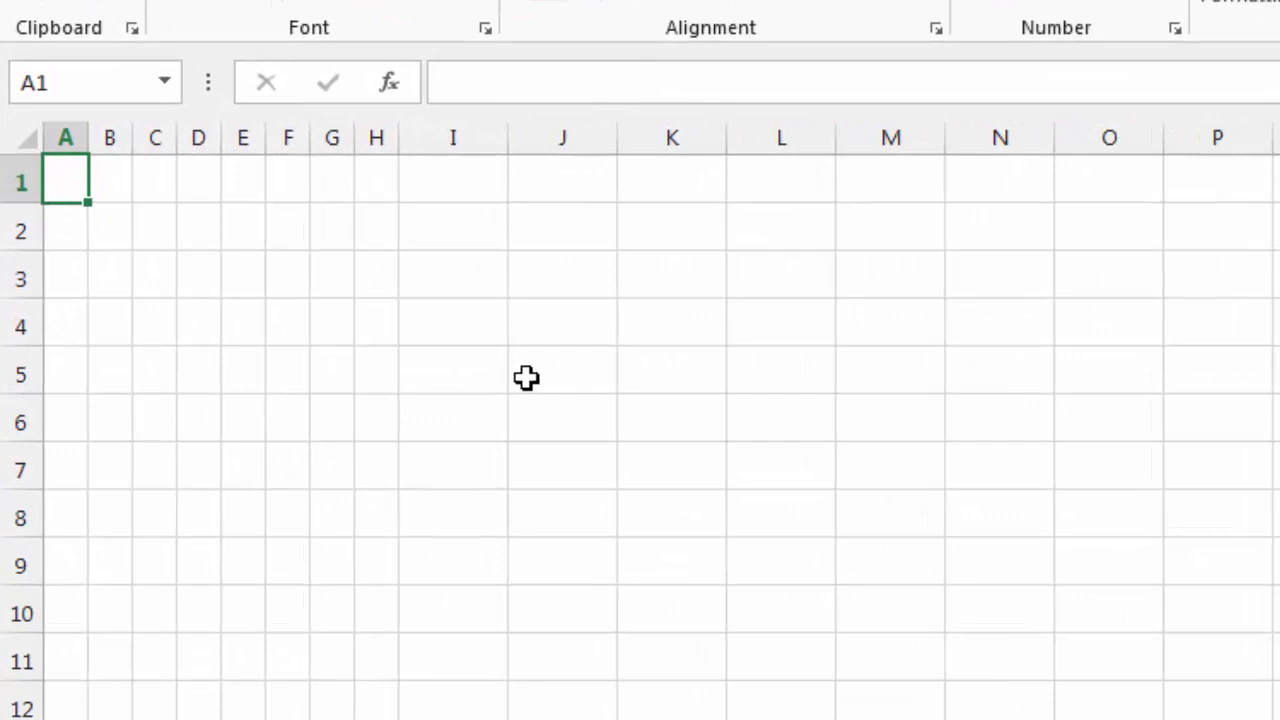
text(*)
key(Return)
text(*)
key(Return)
text(*)
key(Return)
text(*)
key(Return)
text(*)
key(Return)
text(*)
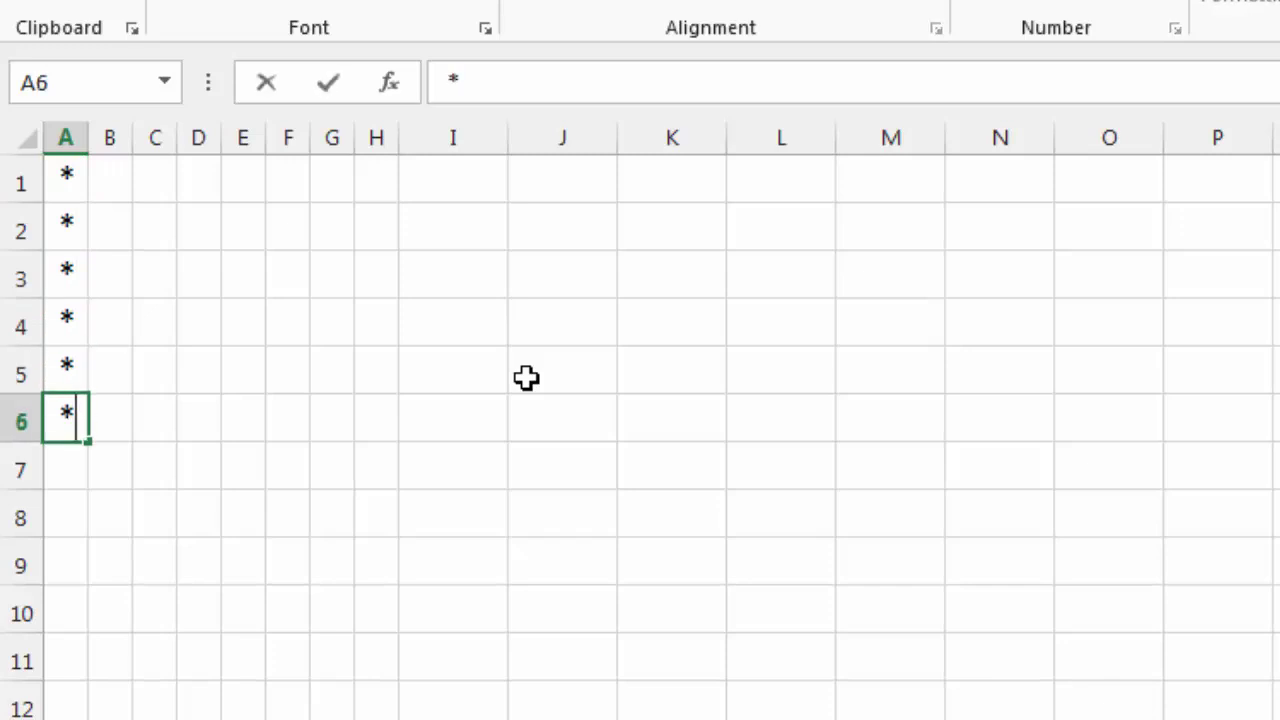
key(Return)
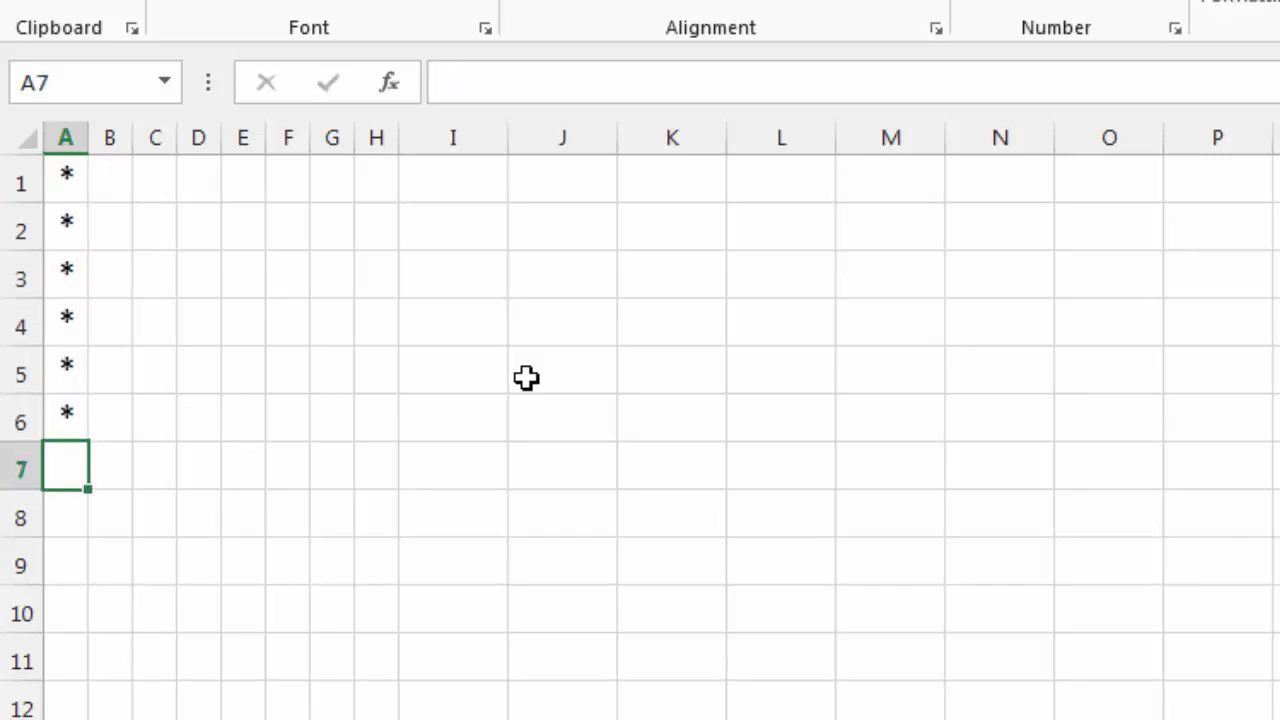
Fill row 1 with asterisks across B1 through G1.
key(Up)
key(Up)
key(Up)
key(Up)
key(Up)
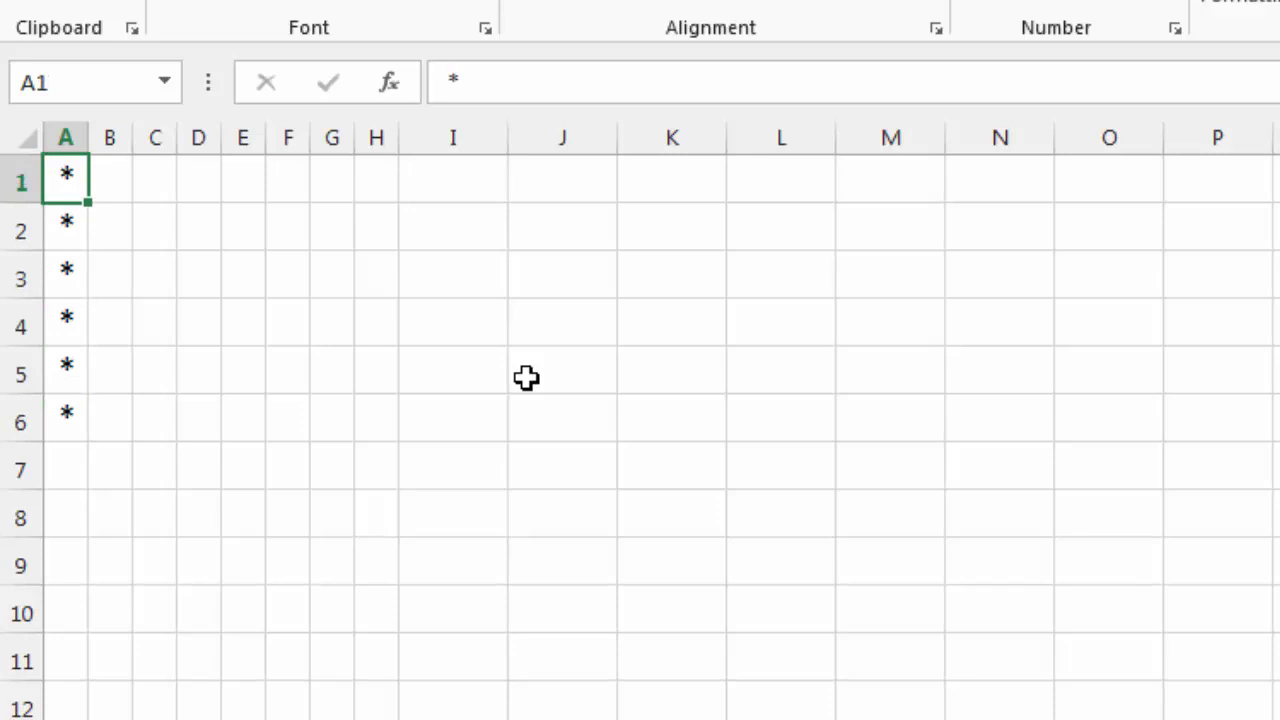
key(Right)
text(*)
key(Right)
text(*)
key(Right)
text(*)
key(Right)
text(*)
key(Right)
text(*)
key(Right)
text(*)
key(Return)
Type asterisks along row 2 after A2.
key(Tab)
text(*)
key(Tab)
text(*)
key(Tab)
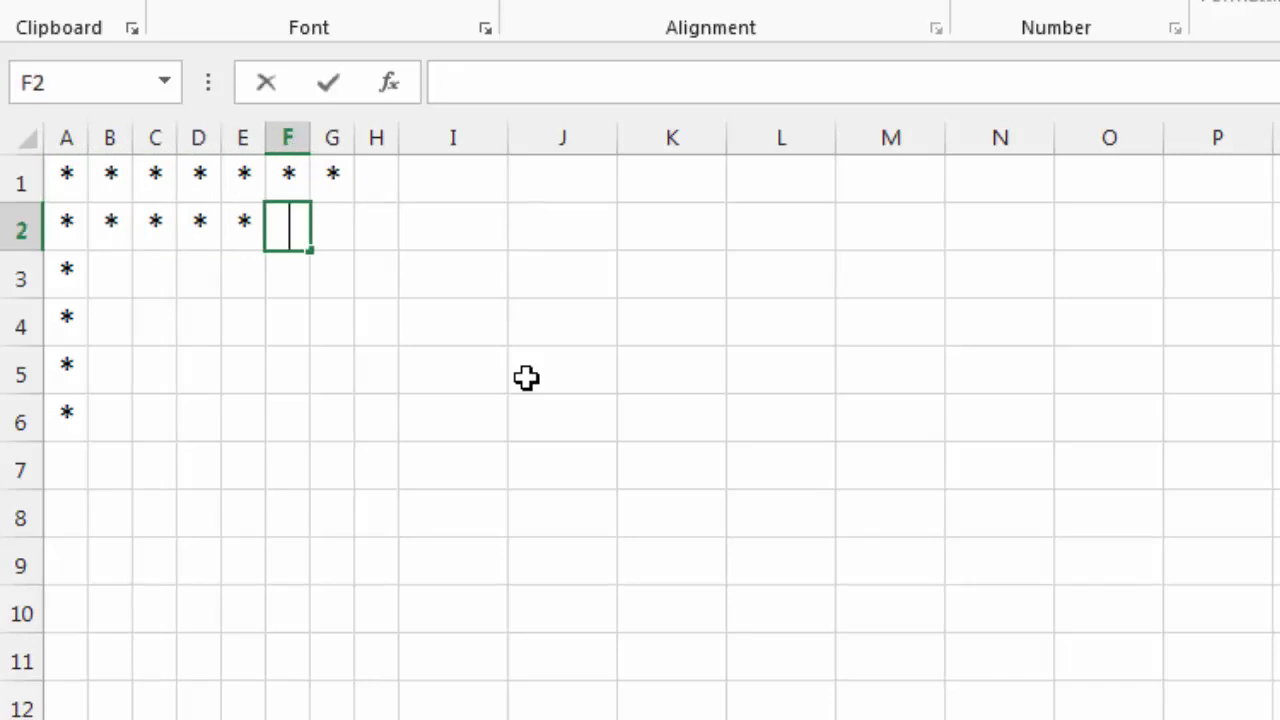
text(*)
key(Tab)
text(*)
key(Tab)
text(*)
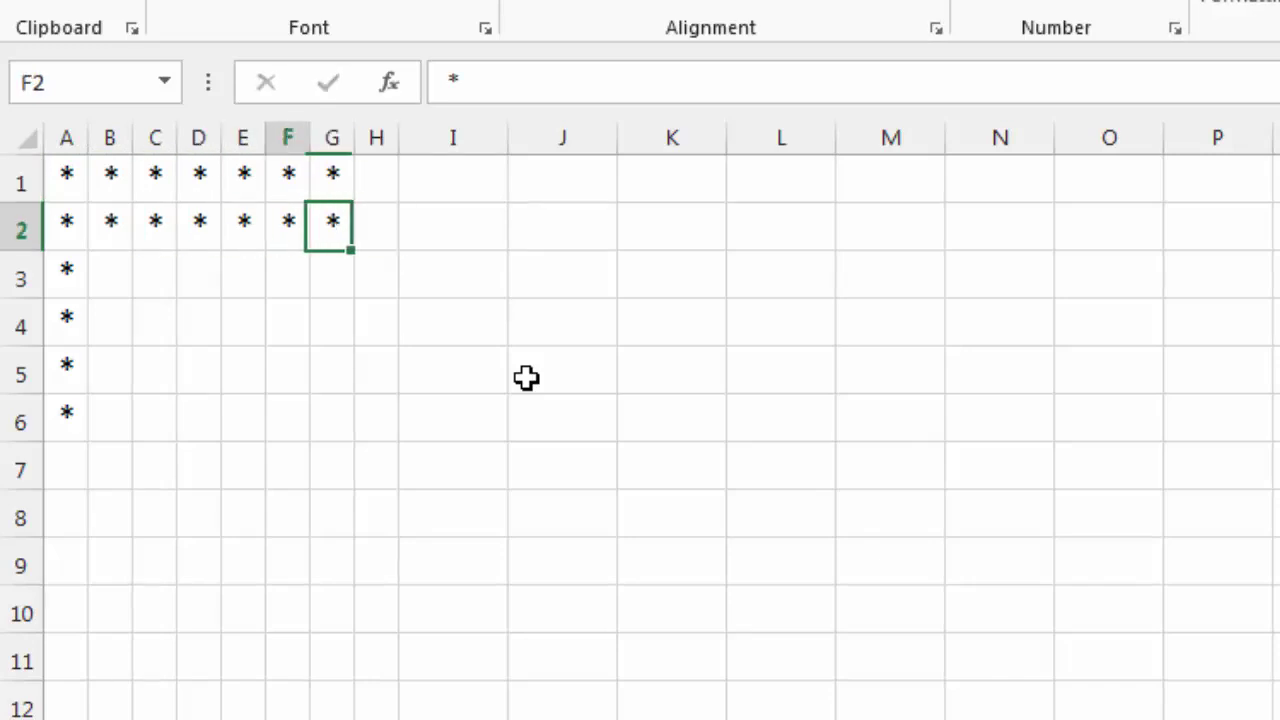
Delete the extra asterisks in E2:G2 so row 2 ends at D2.
key(Left)
key(Left)
key(Left)
key(Down)
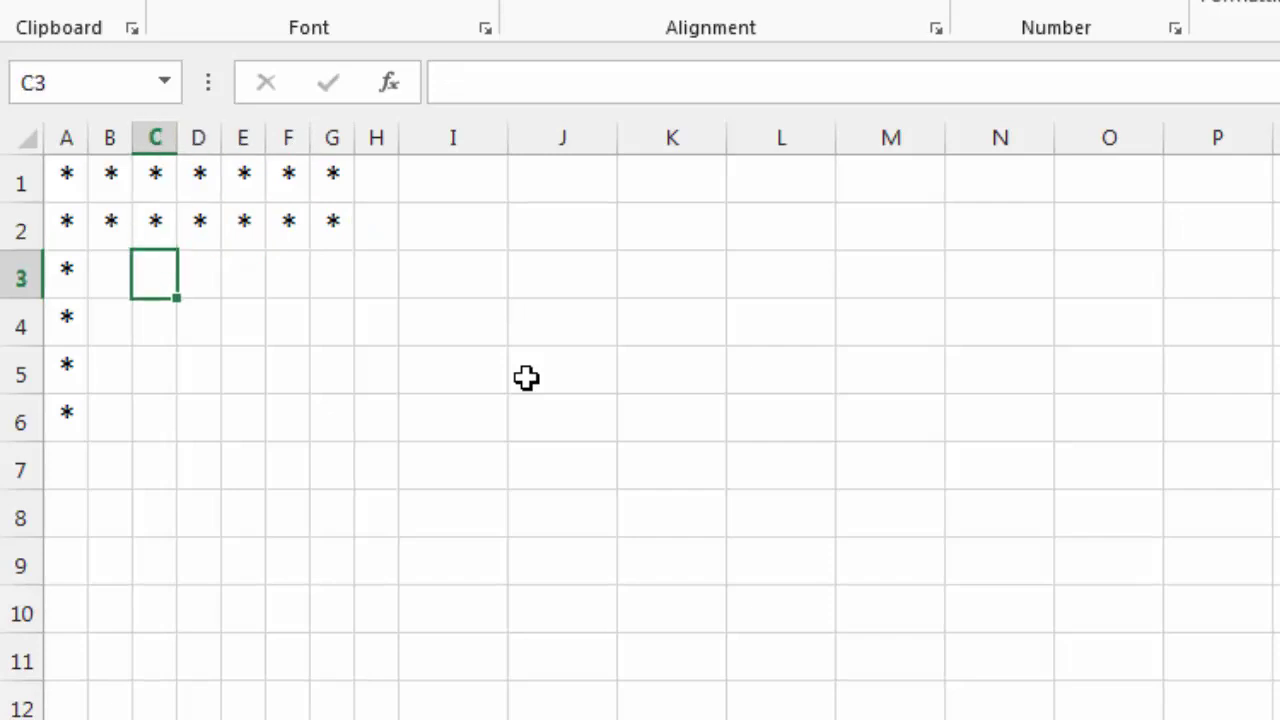
key(Left)
key(Up)
key(Right)
key(Right)
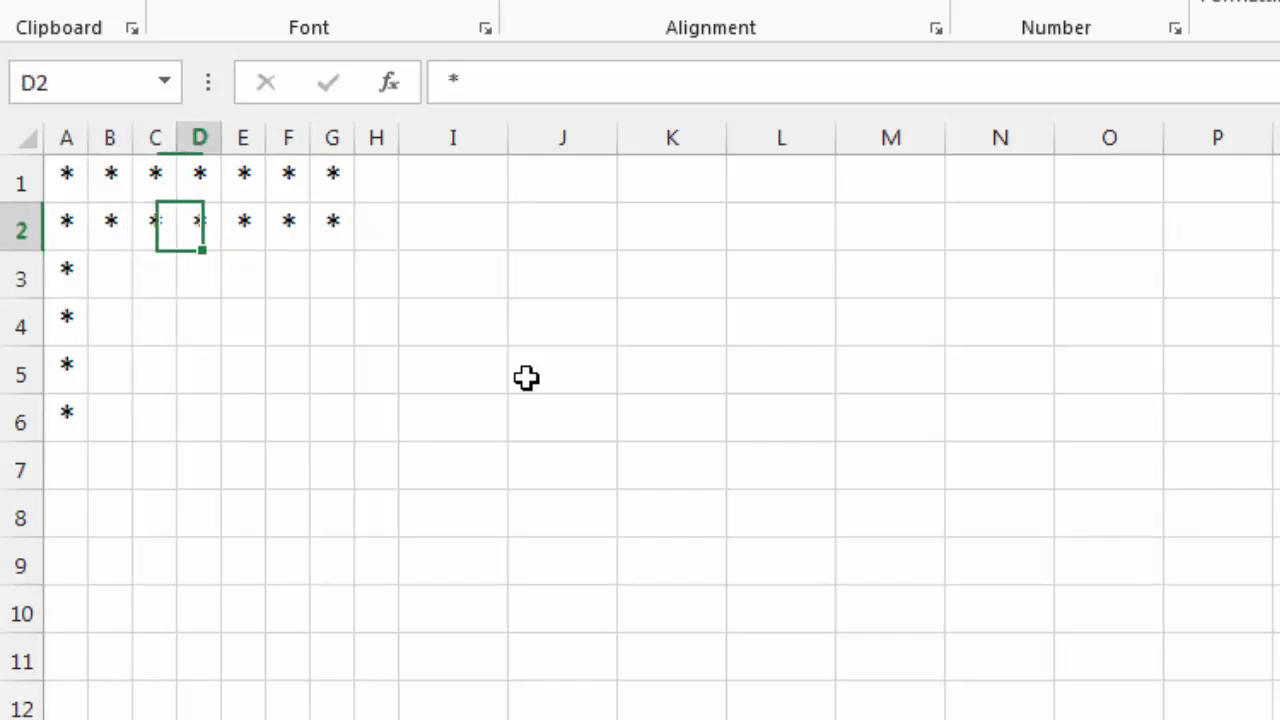
key(Right)
key(shift+Right)
key(shift+Right)
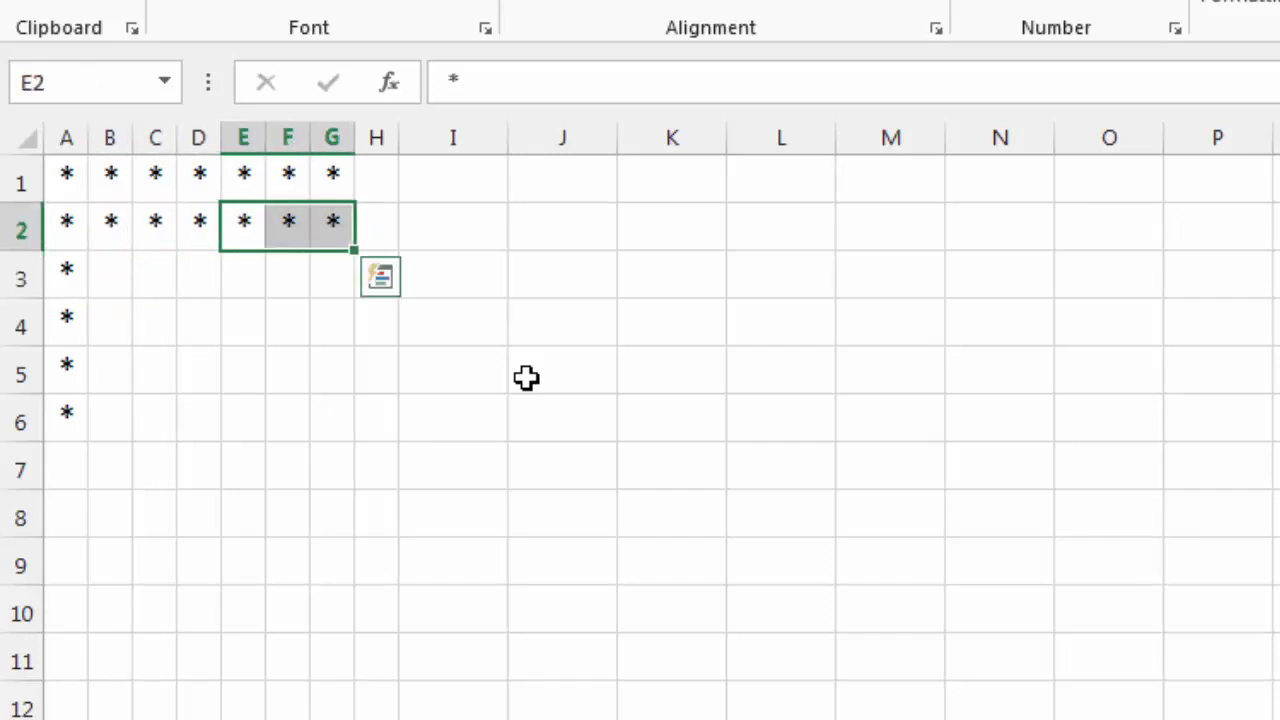
key(Delete)
key(Left)
key(Left)
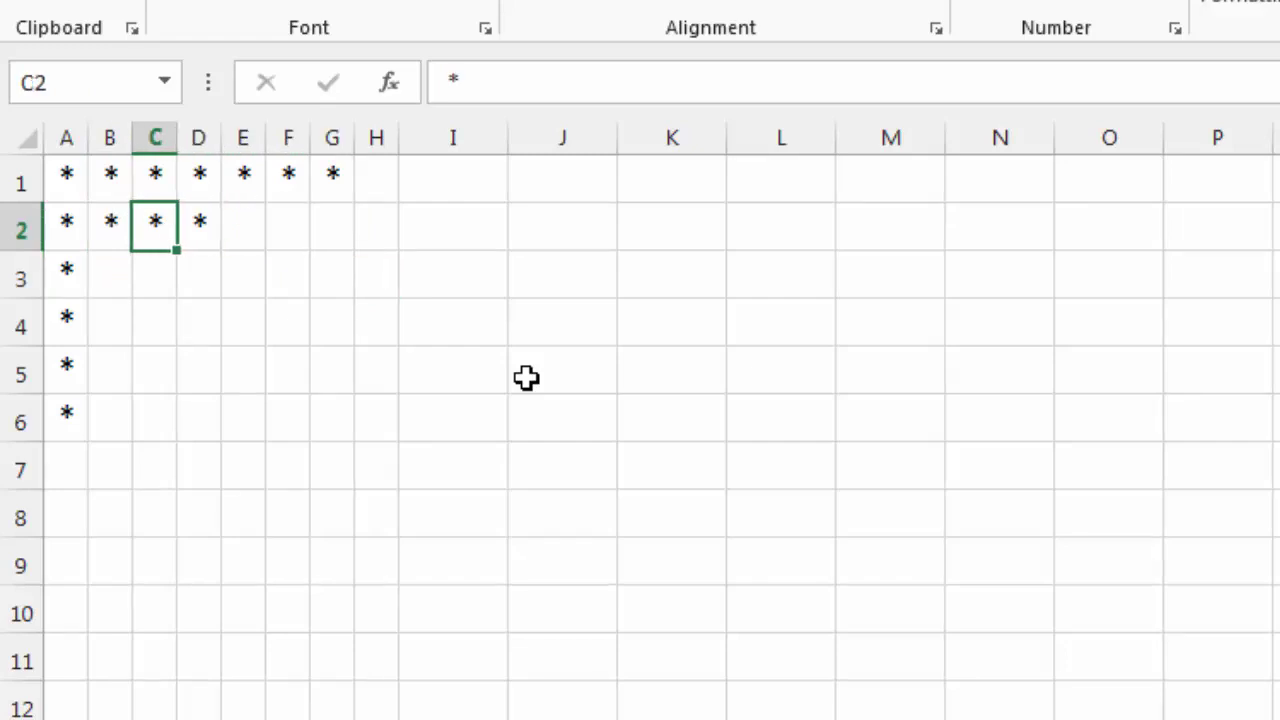
key(Down)
key(Left)
Add asterisks to row 3 so it runs A3 through C3.
text(*)
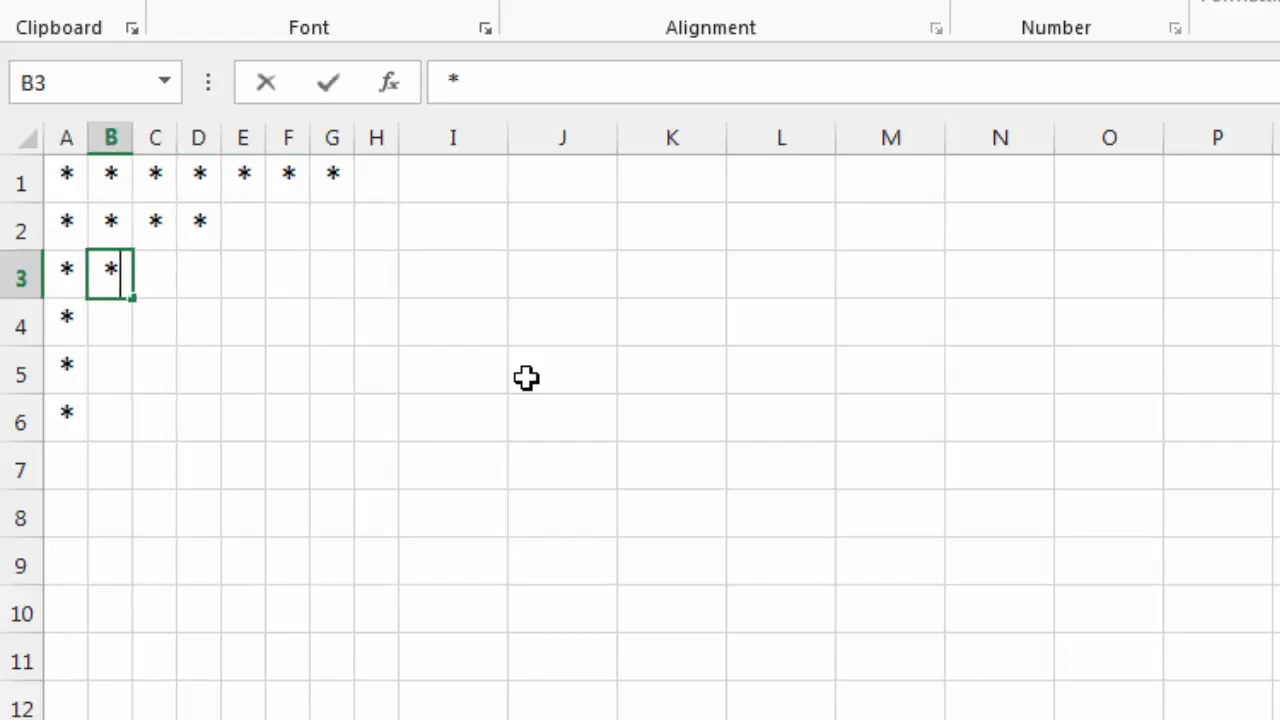
key(Right)
text(*)
key(Right)
key(Home)
key(Down)
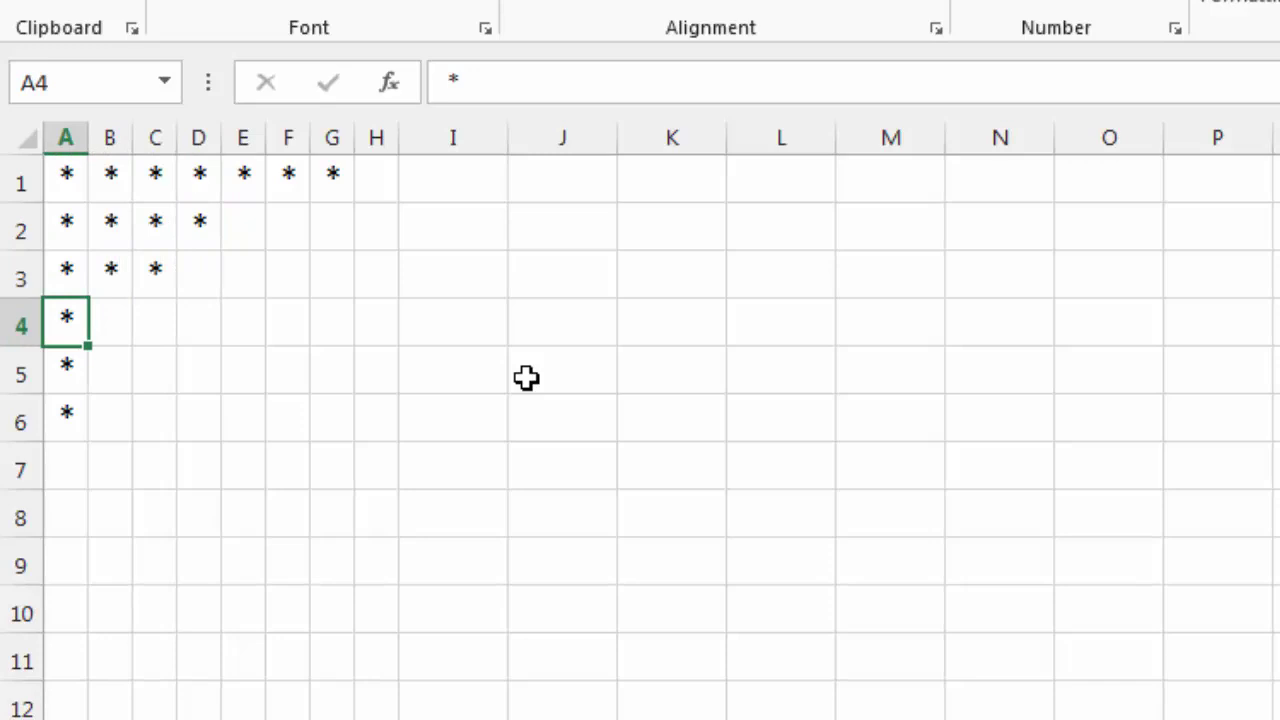
key(Up)
key(Right)
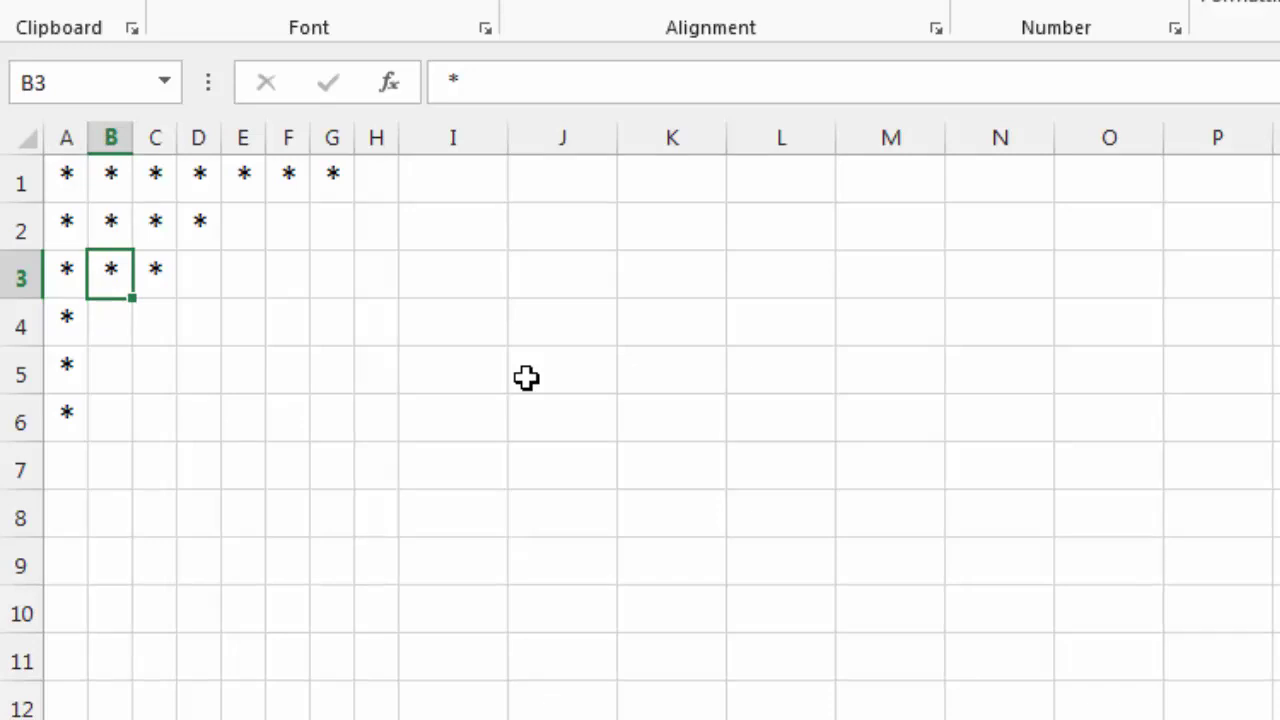
Select the sample asterisks, then write Option Explicit, Sub subpett() and Dim col As Long.
mouse_move(66, 173)
mouse_down()
mouse_move(225, 337)
mouse_move(282, 435)
mouse_move(329, 449)
mouse_up()
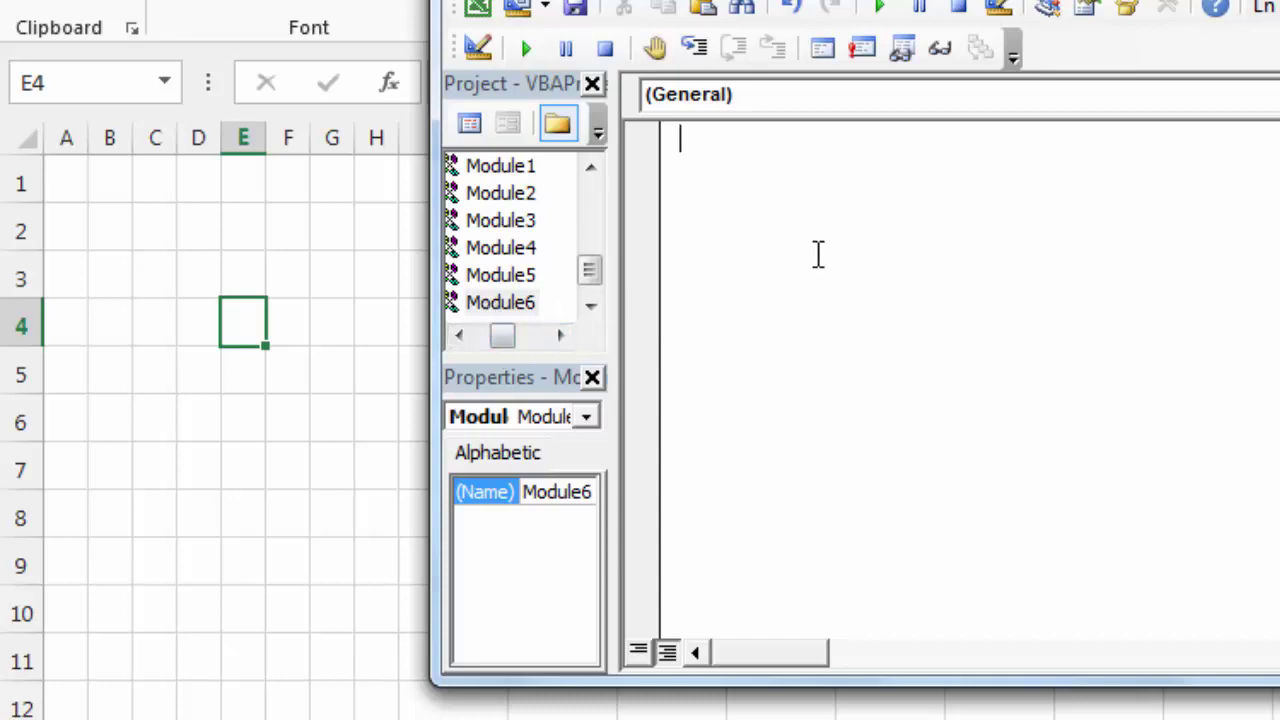
text(option explicit)
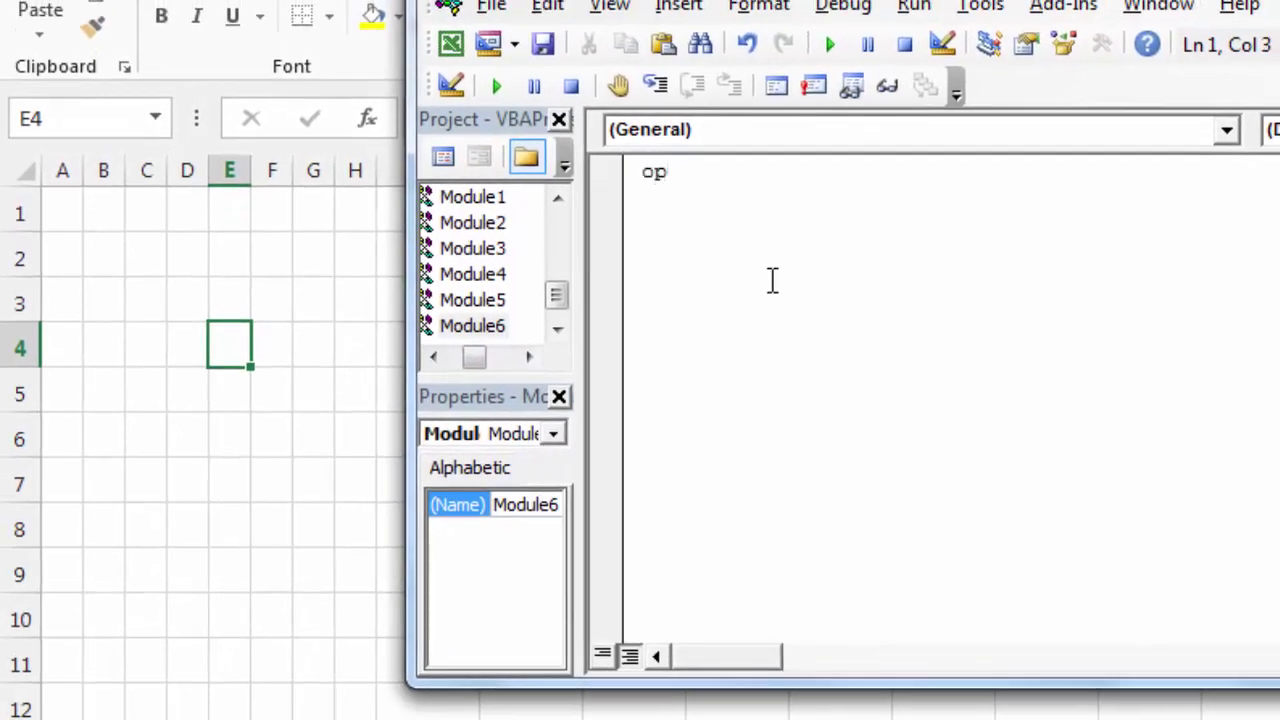
key(Return)
text(sub )
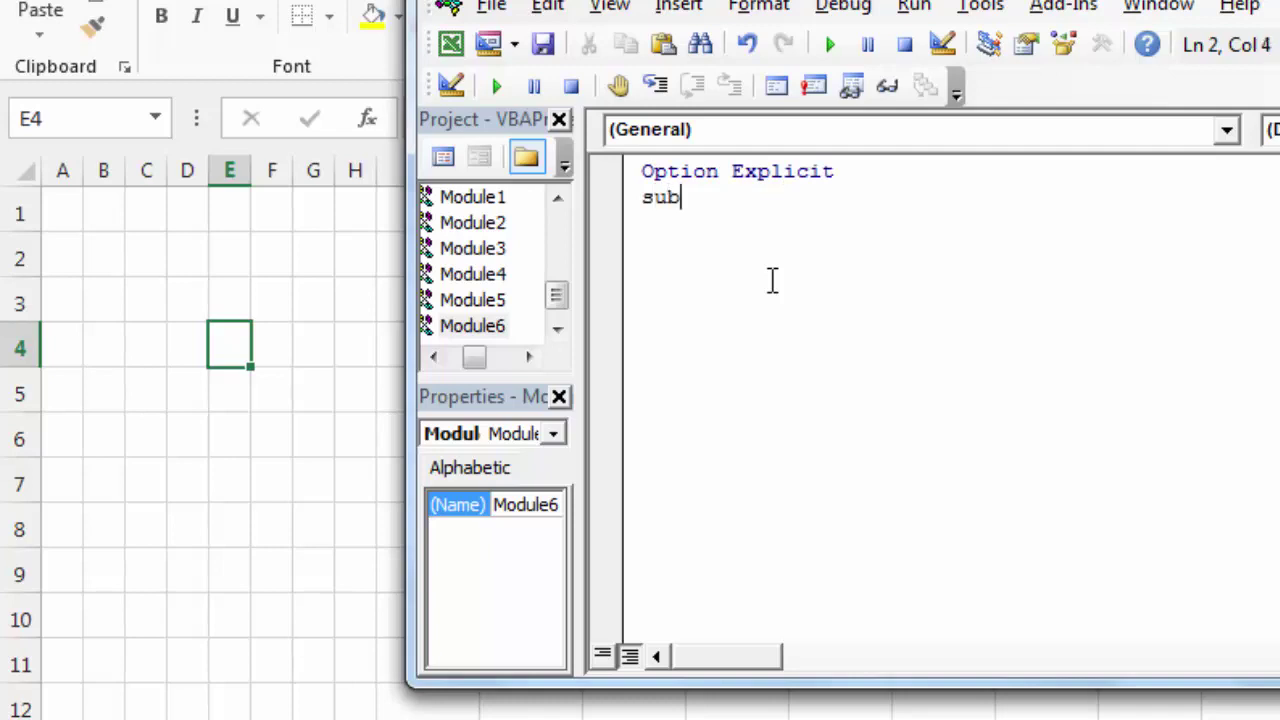
text(sub)
text(pett)
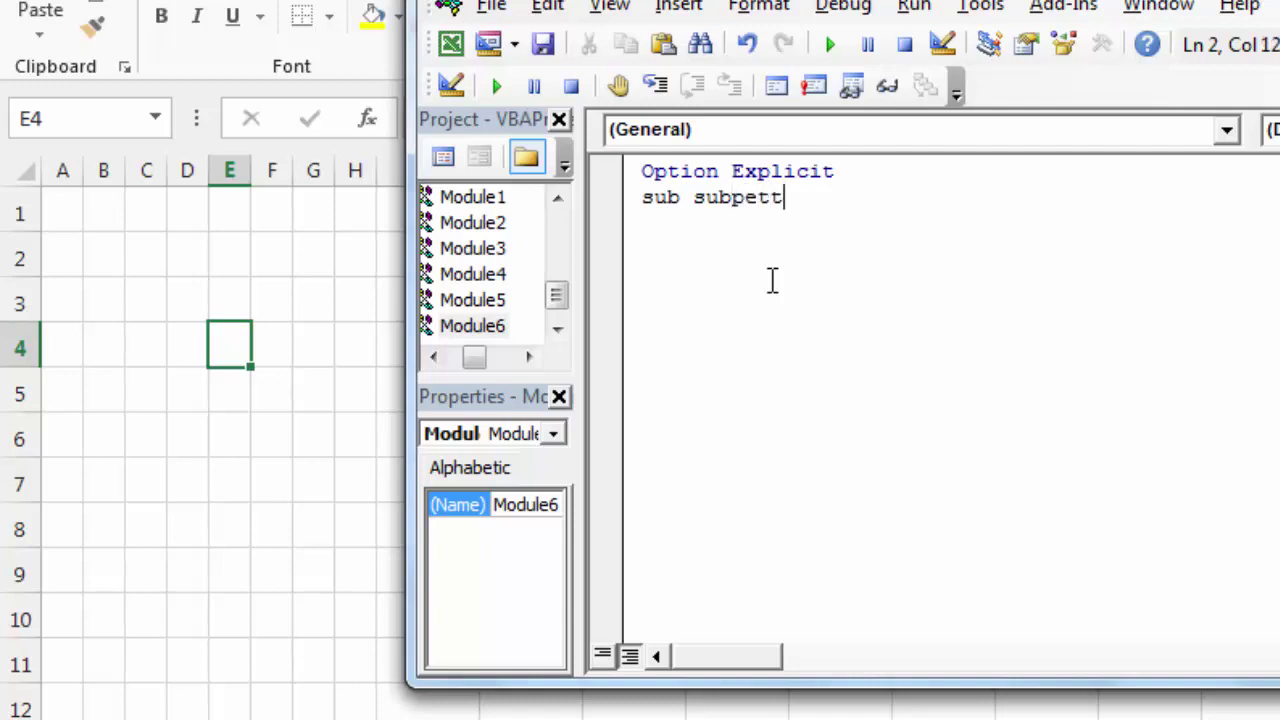
text( ())
key(Return)
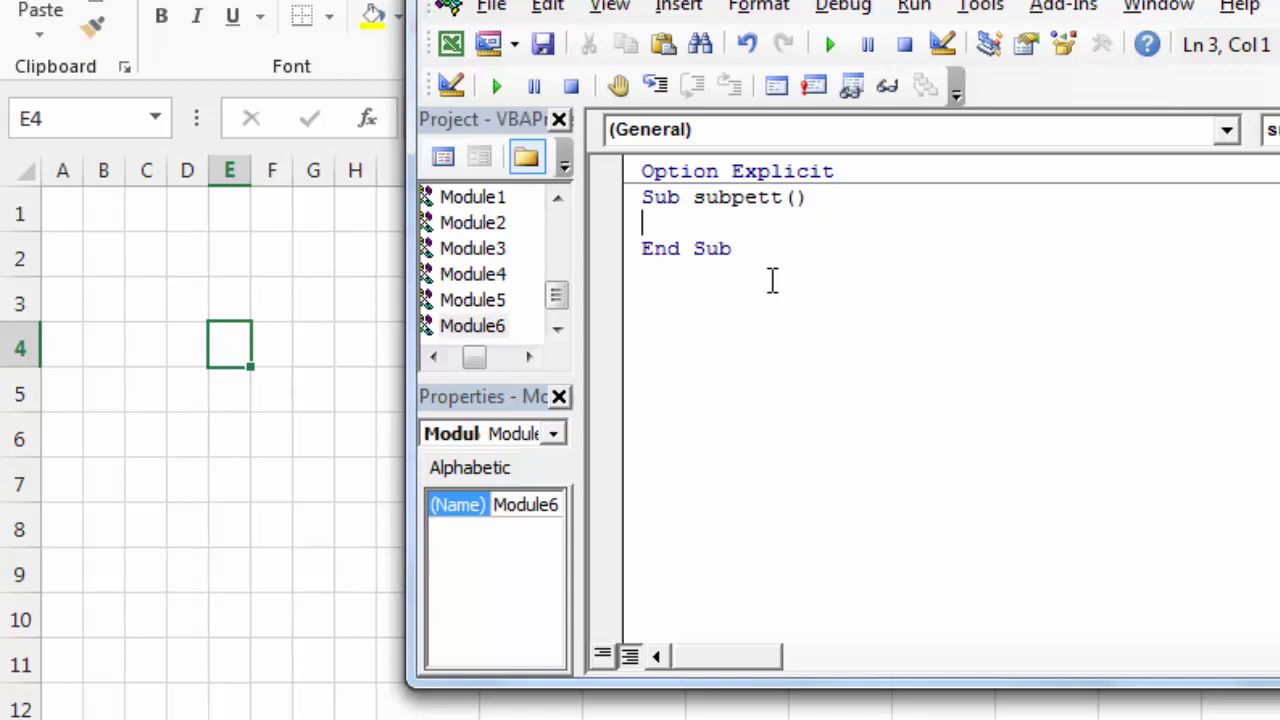
text(dim )
text(col as )
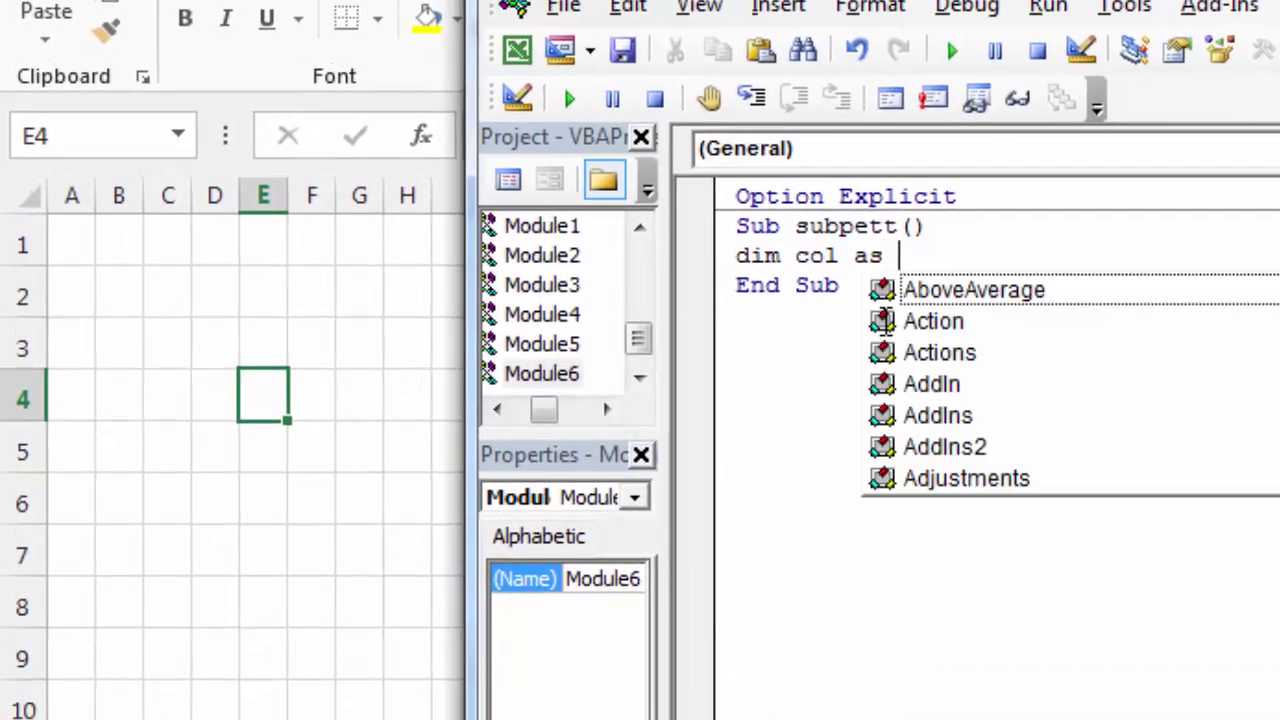
text(long)
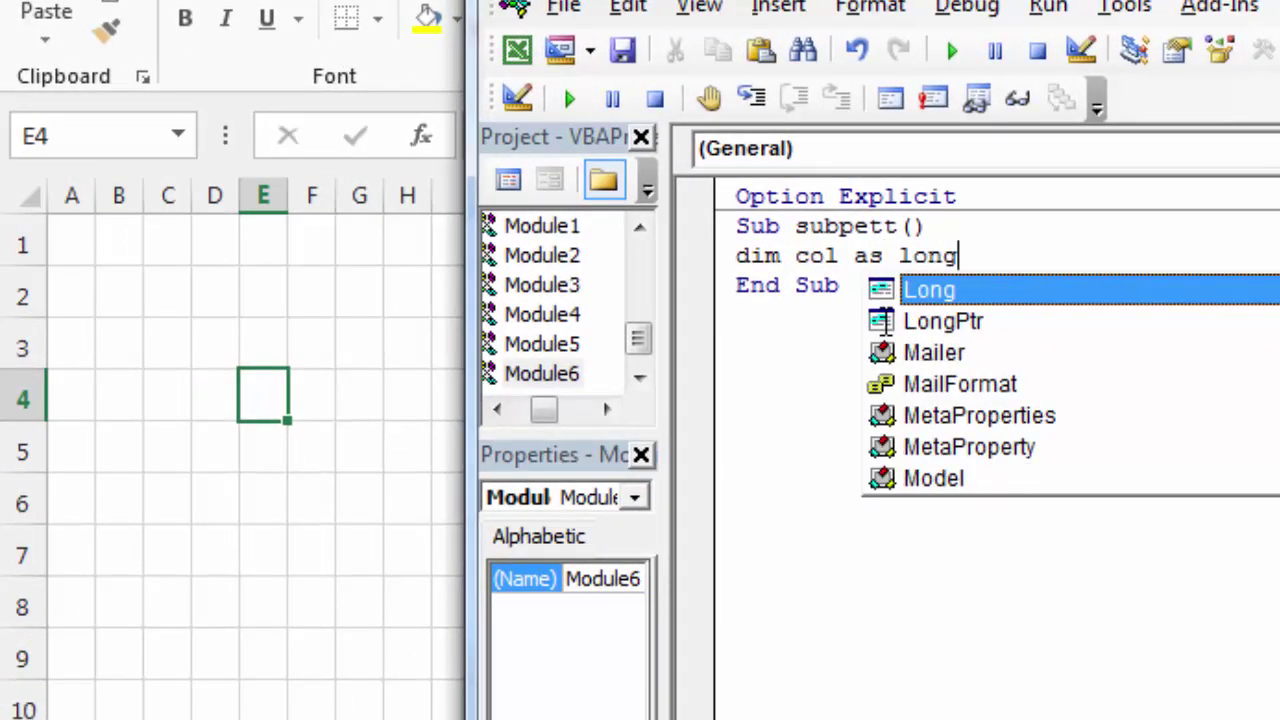
key(Return)
key(Return)
key(Return)
key(Return)
Add a For col = 1 To 5 … Next col loop and start a Cells( line inside it.
key(Up)
text(for col = 1 to)
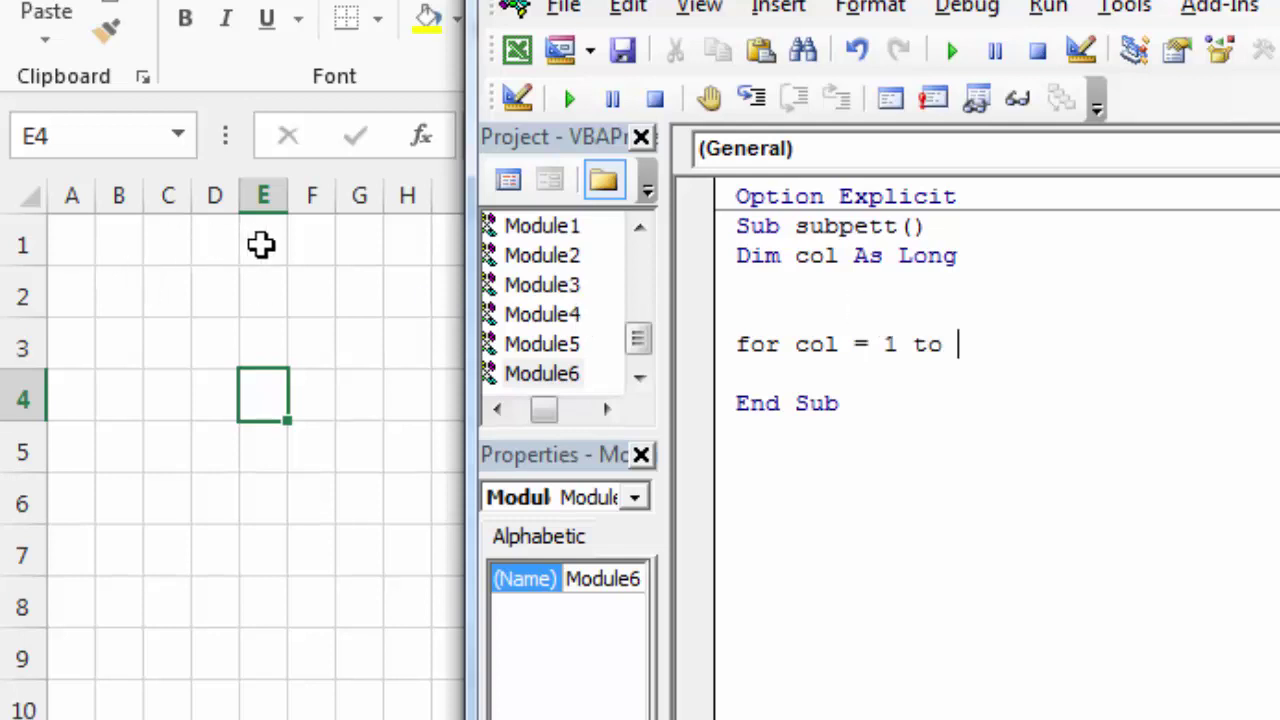
text(5)
key(Return)
key(Return)
key(Return)
text(next col)
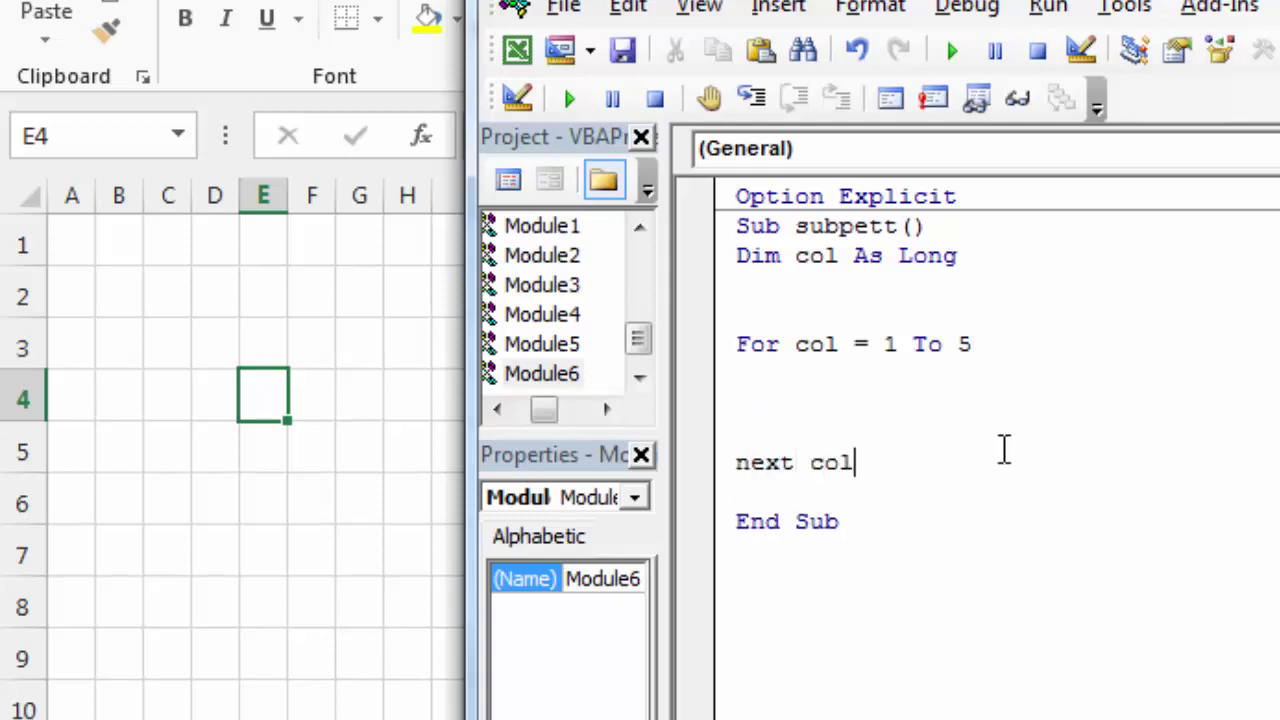
key(Up)
key(Up)
text(cells()
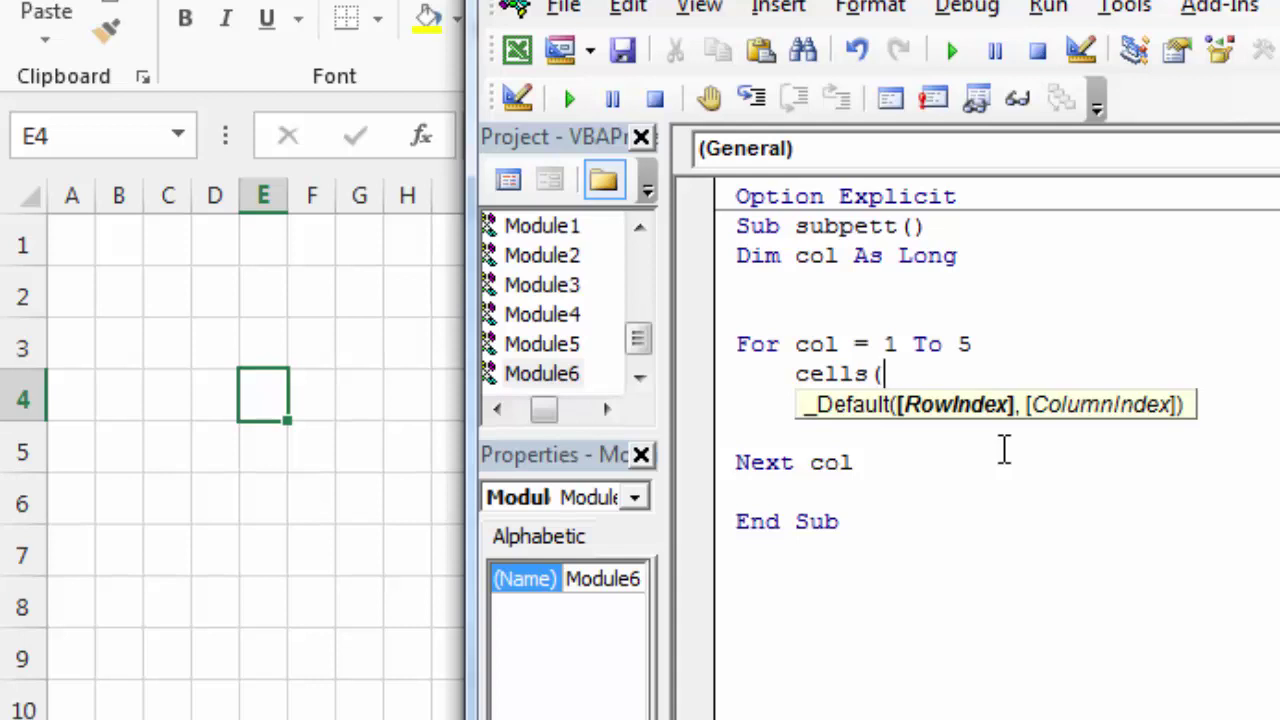
Complete the loop body as Cells(row, col).Value = "*".
text(r)
text(ow, col)
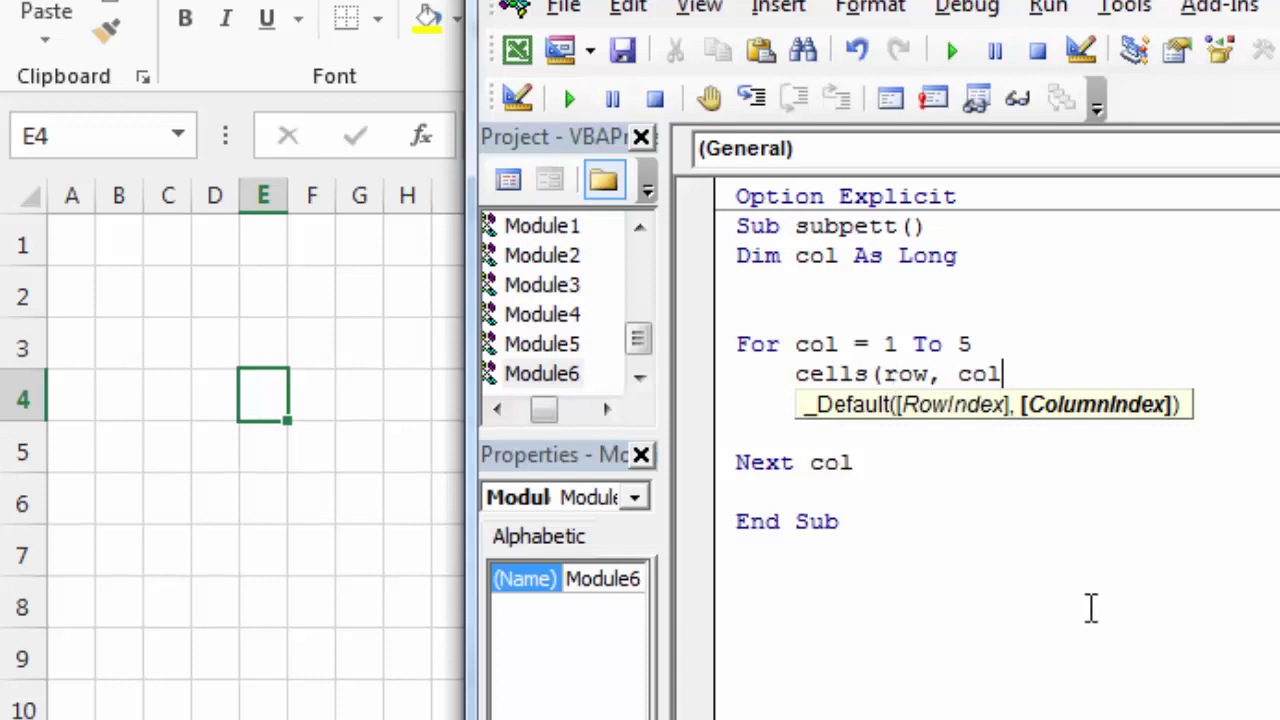
text())
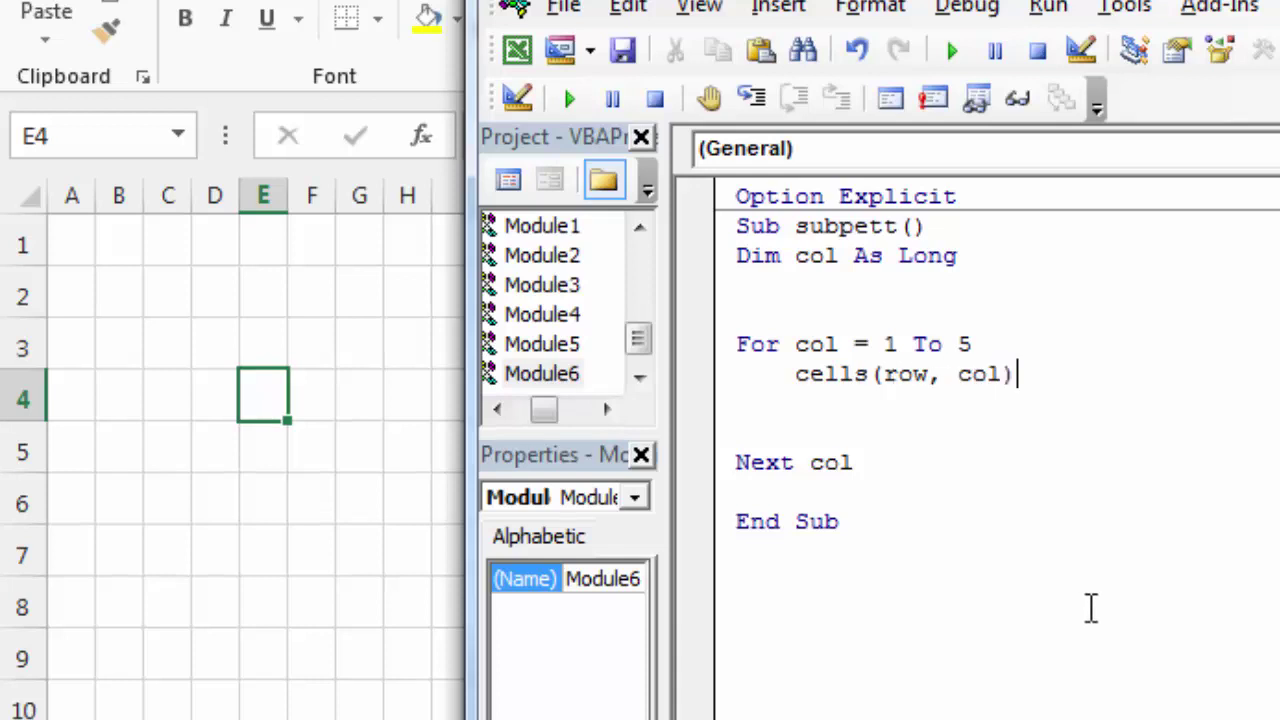
text(.value)
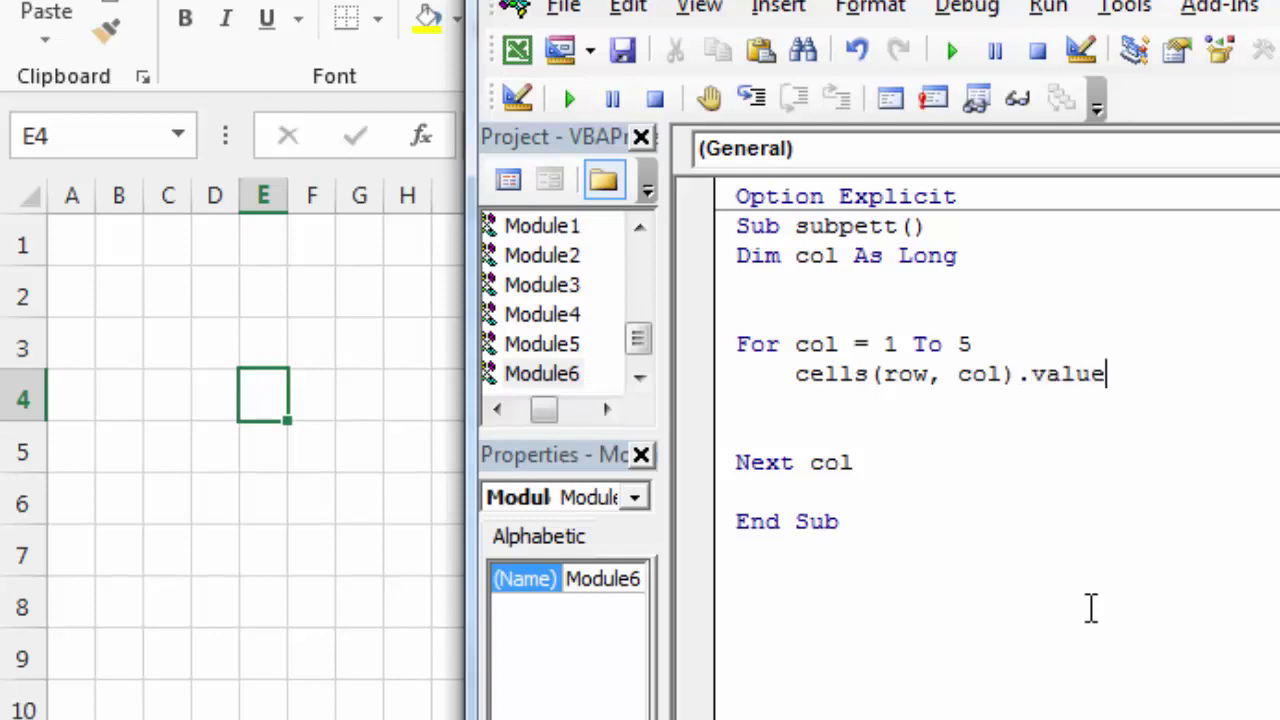
text(=)
text(")
text(*)
text(")
key(Return)
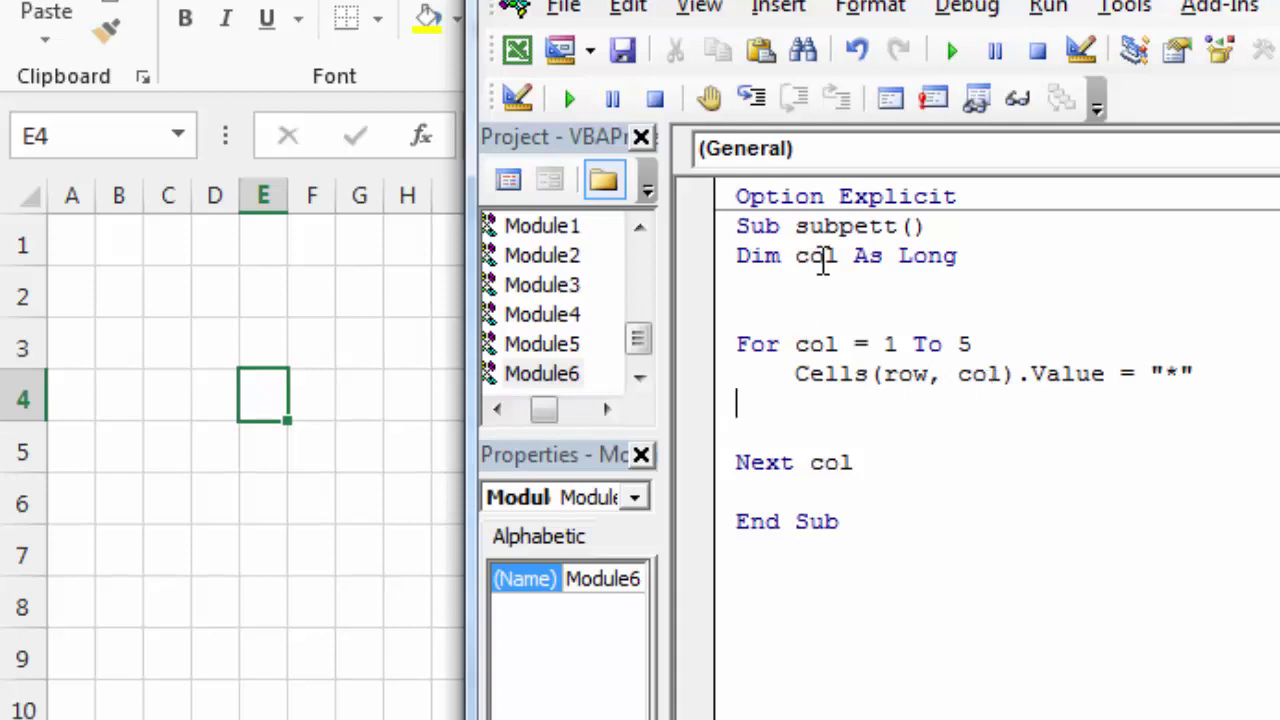
Declare Dim row As Long and set row = 1 in subpett.
click(754, 285)
text(dim )
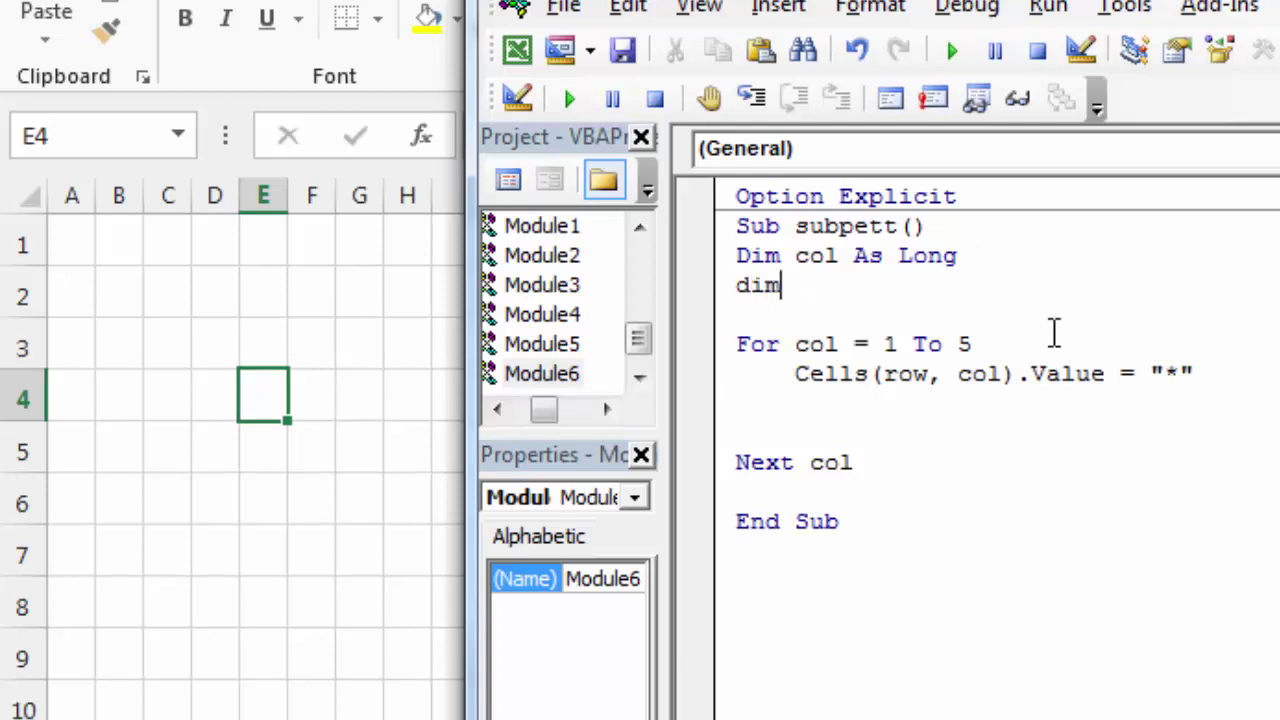
text(row as)
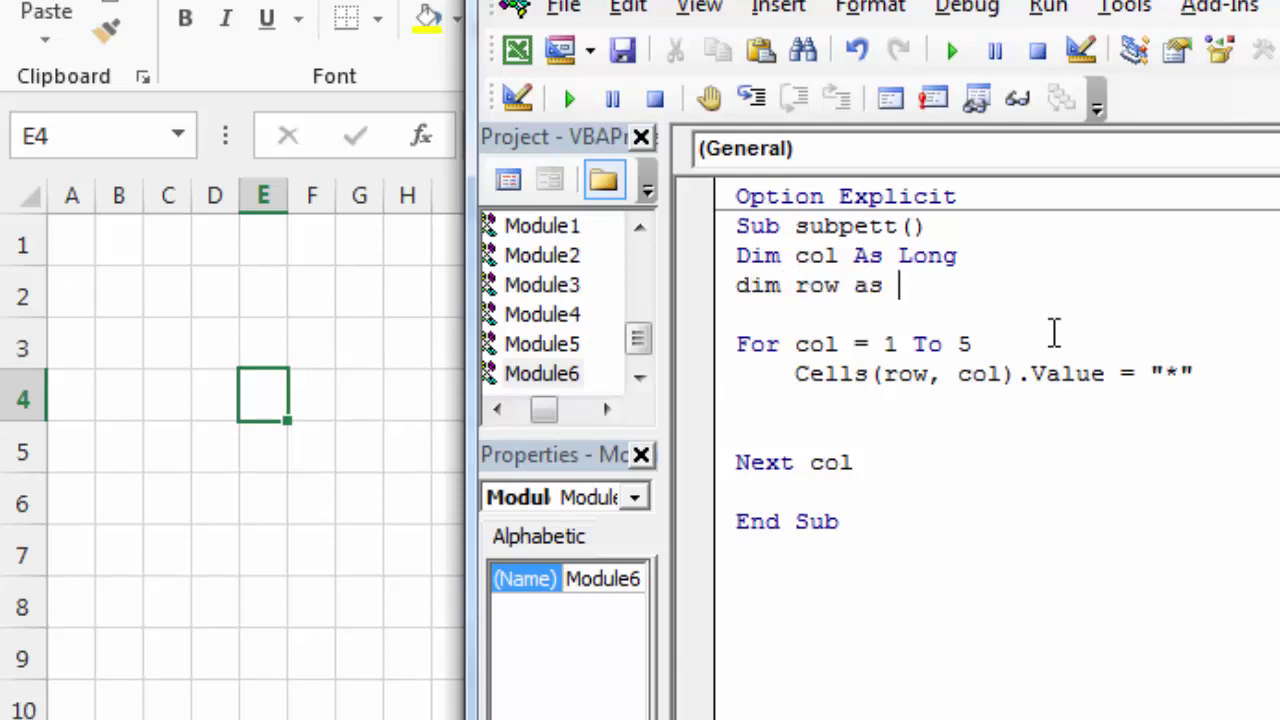
text( long)
key(Return)
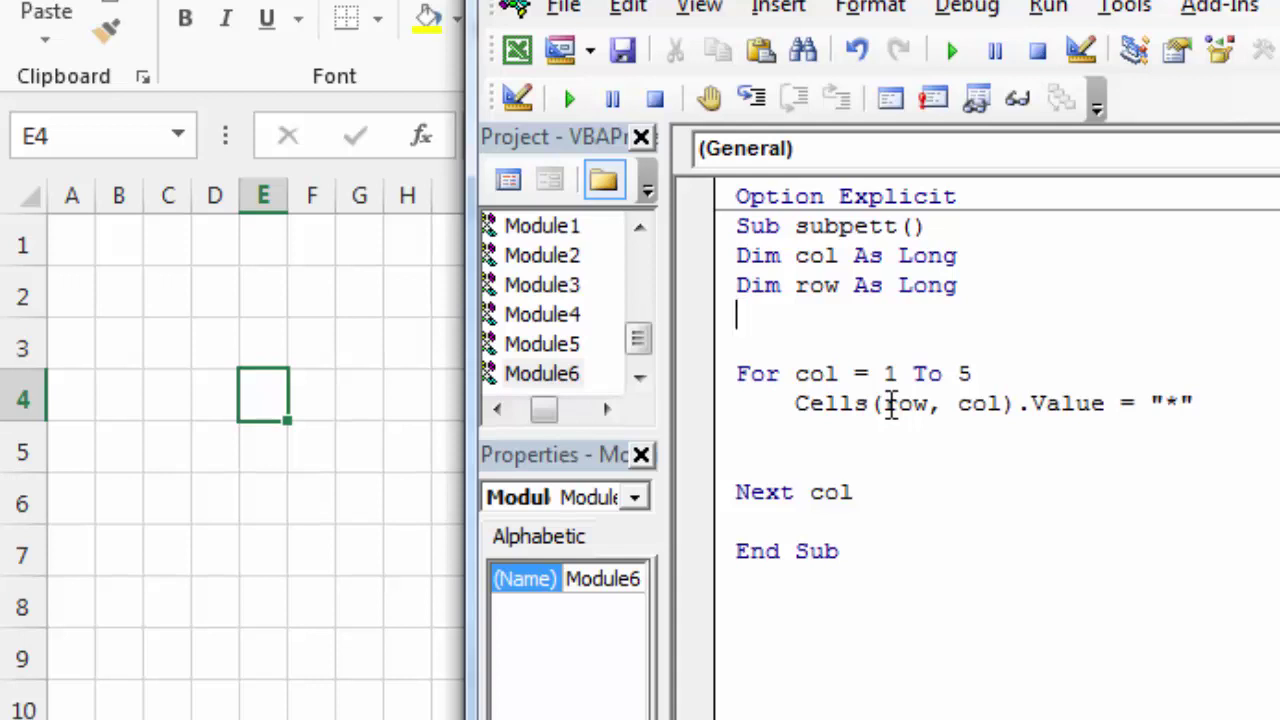
text(row)
text(=1)
click(797, 282)
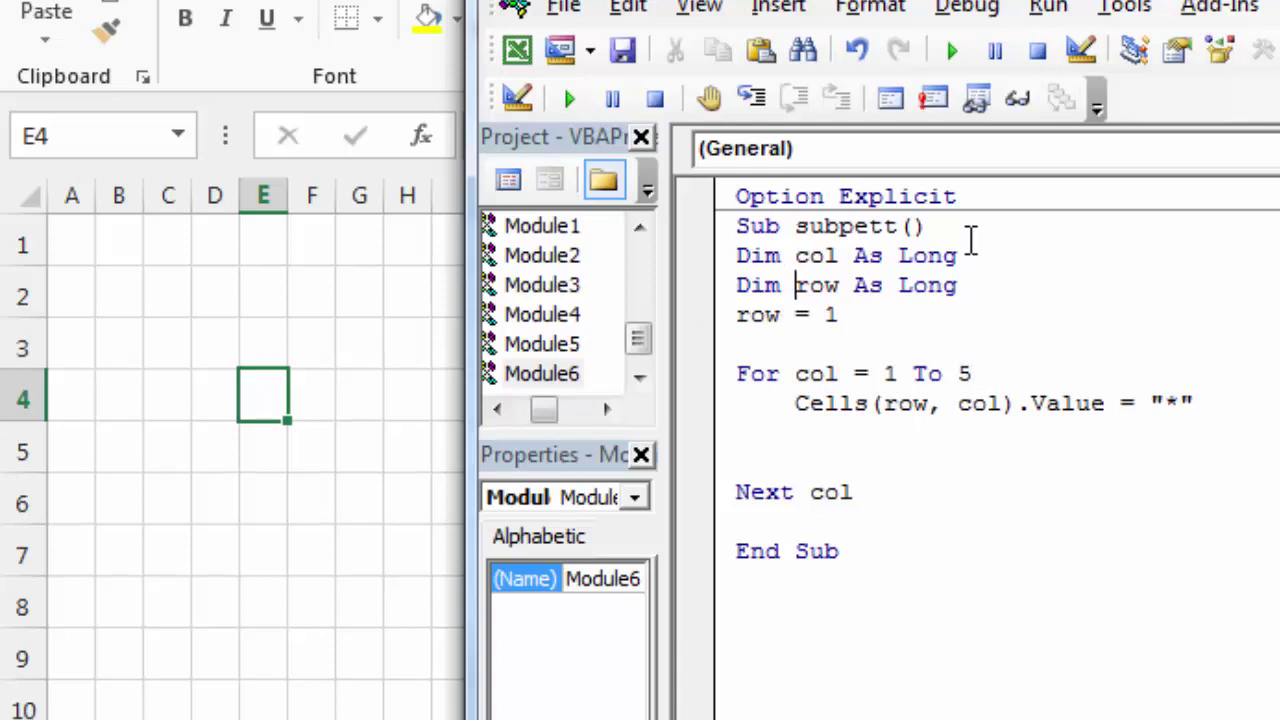
Run subpett, then delete the resulting asterisks from row 1.
click(570, 100)
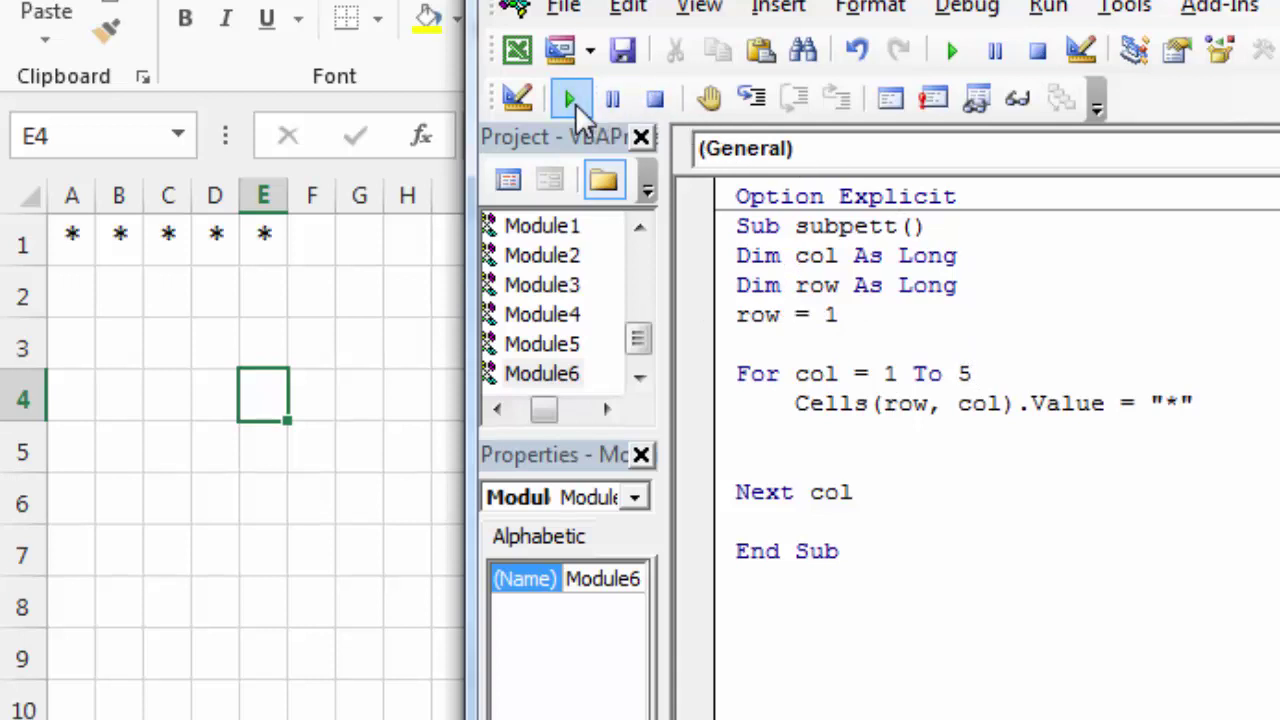
click(297, 258)
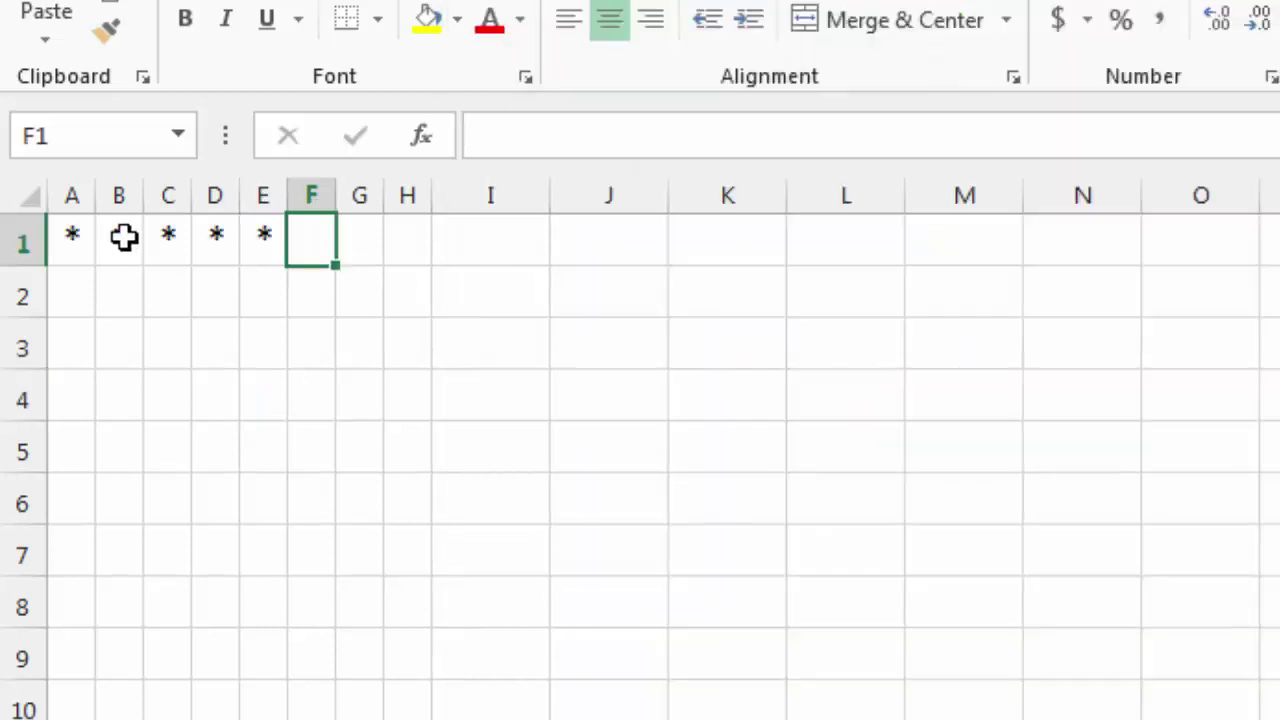
click(83, 237)
drag(170, 236, 331, 237)
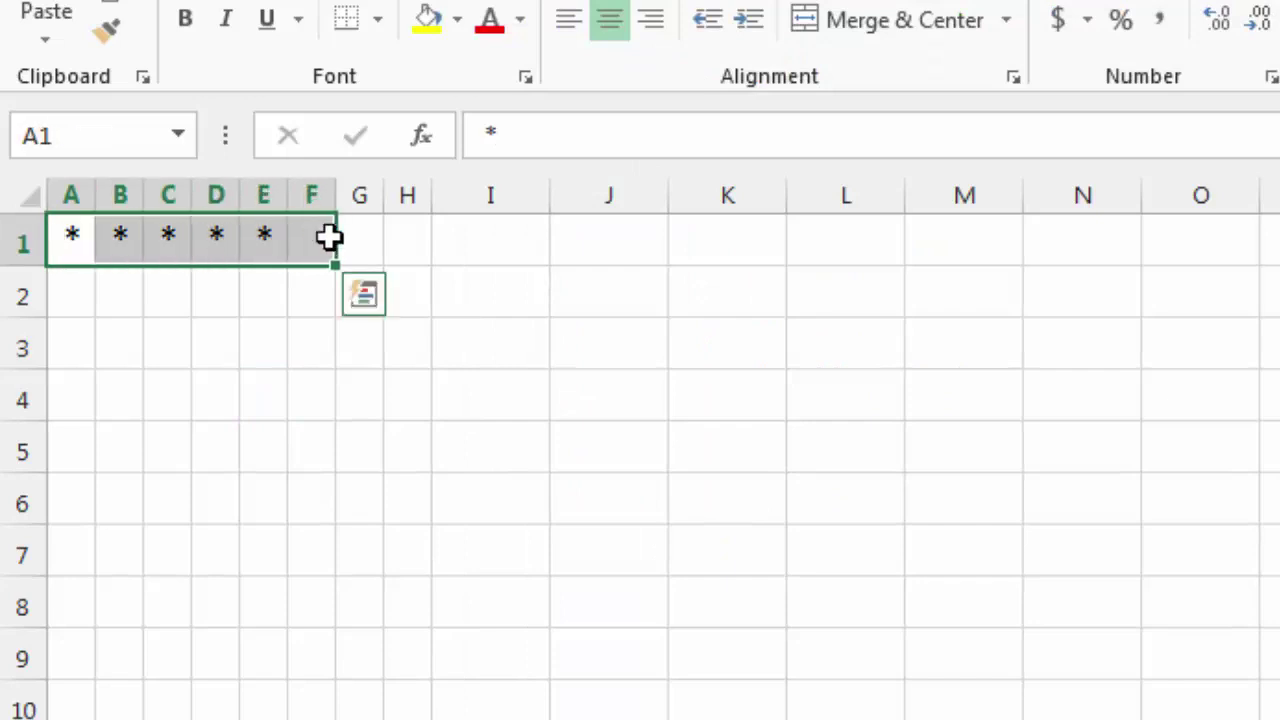
key(Delete)
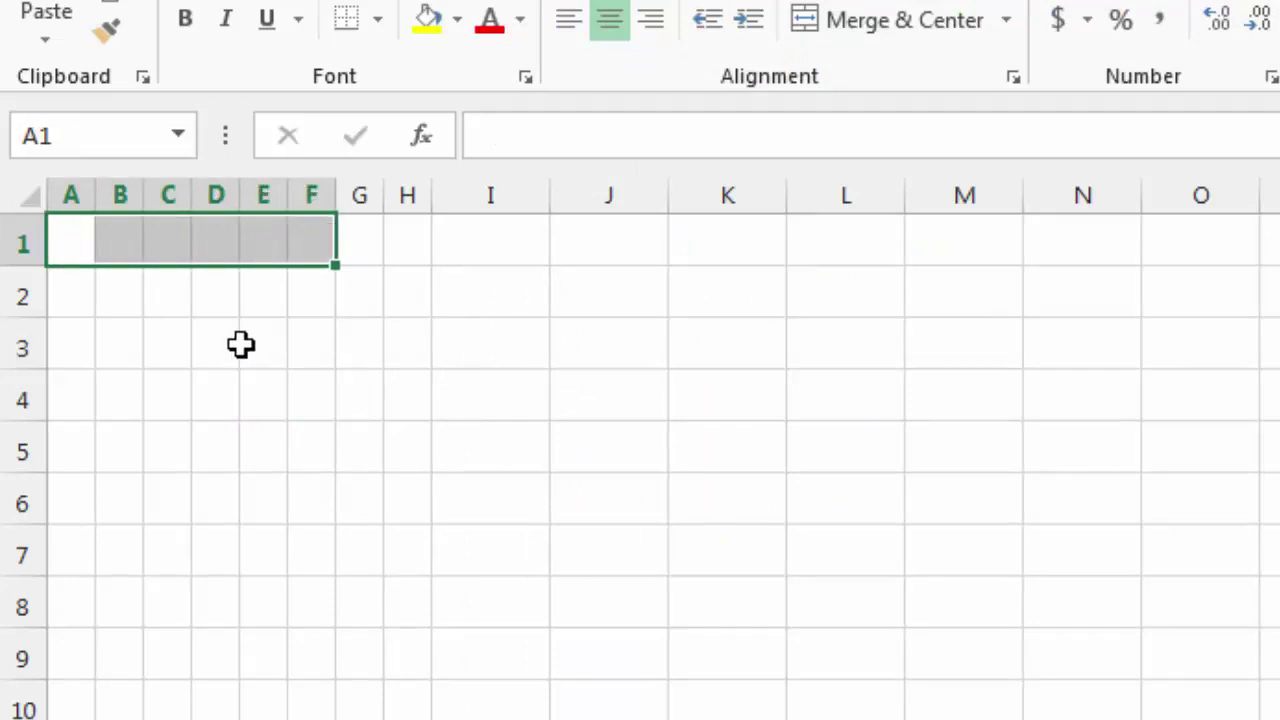
click(243, 343)
Step through subpett with F8, watching asterisks appear in A1 through D1.
key(alt+F11)
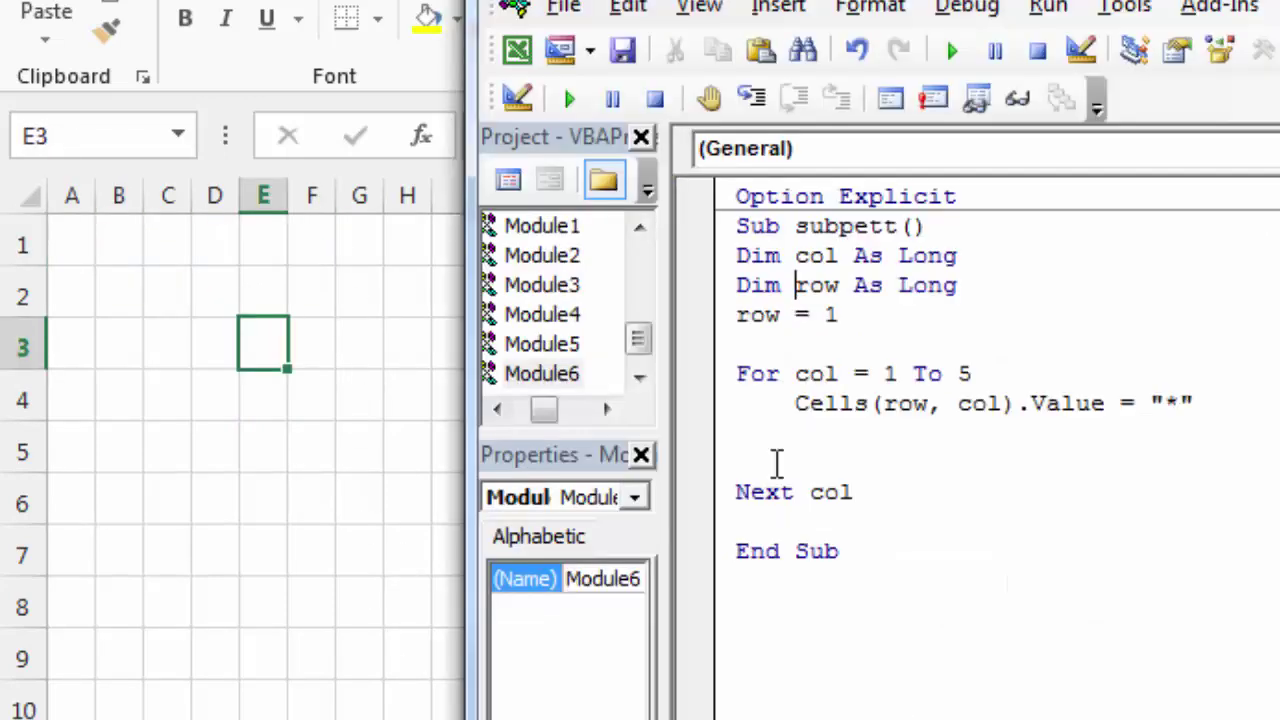
key(F8)
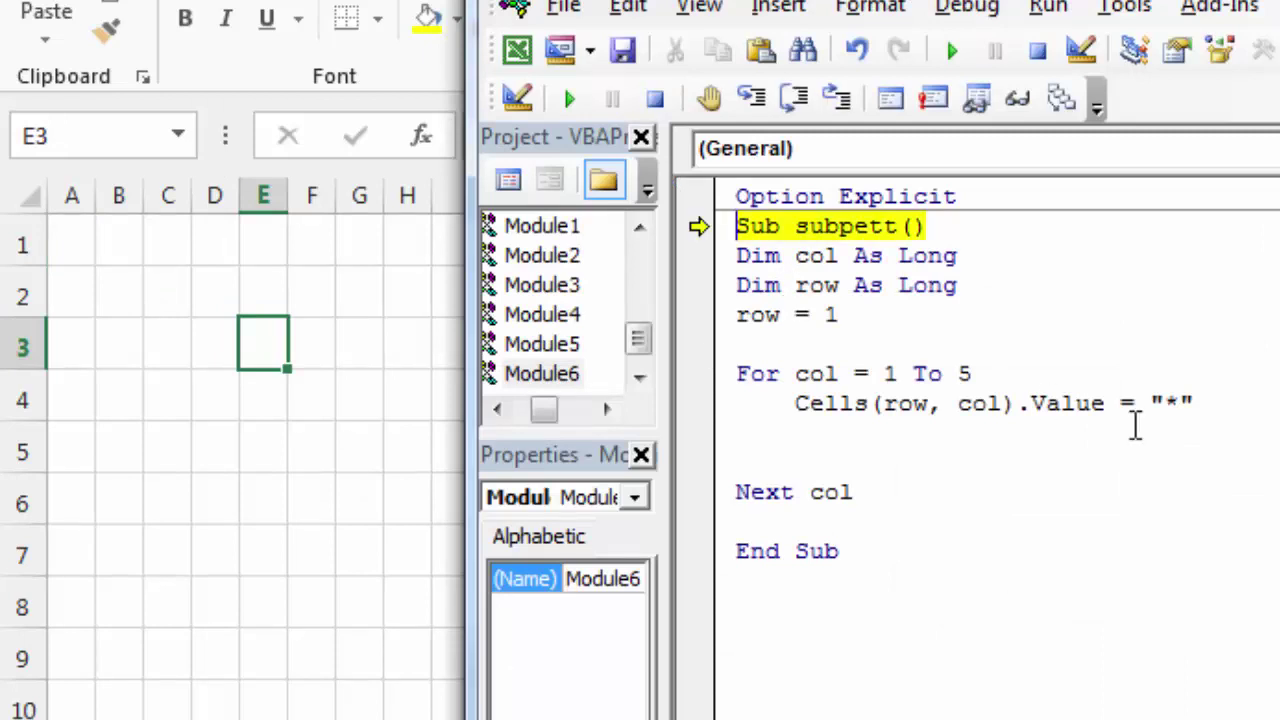
key(F8)
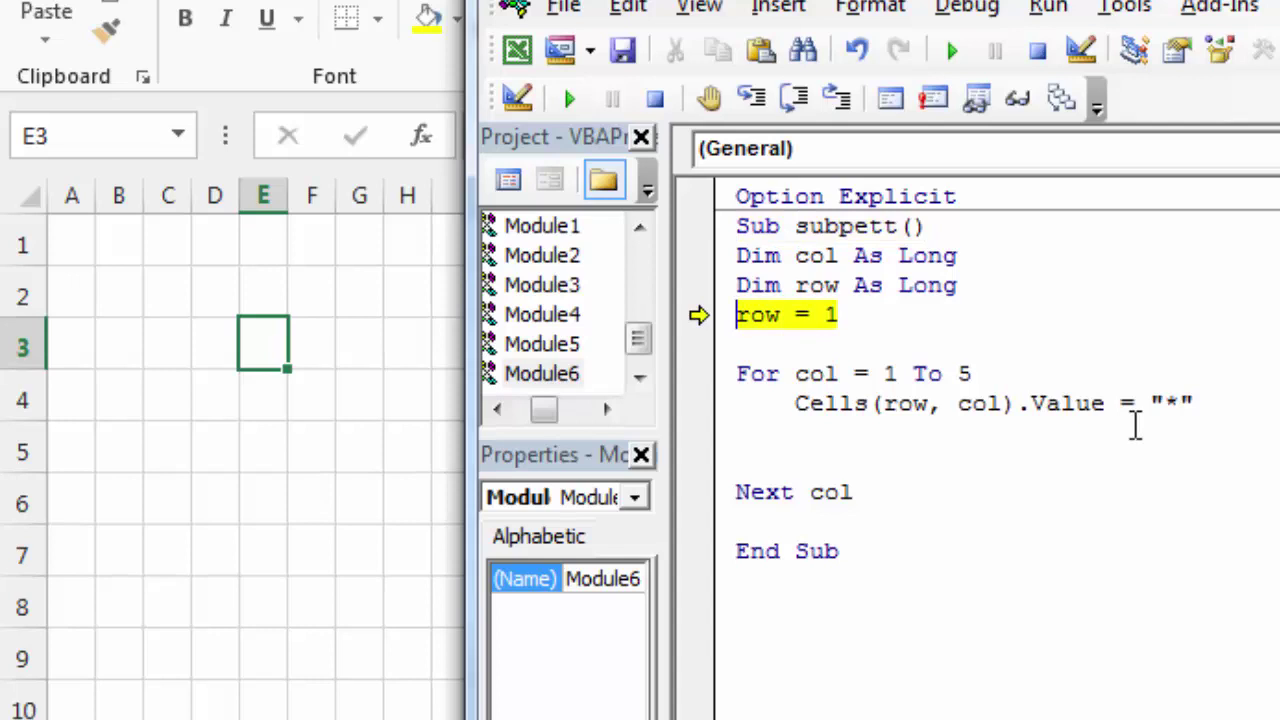
key(F8)
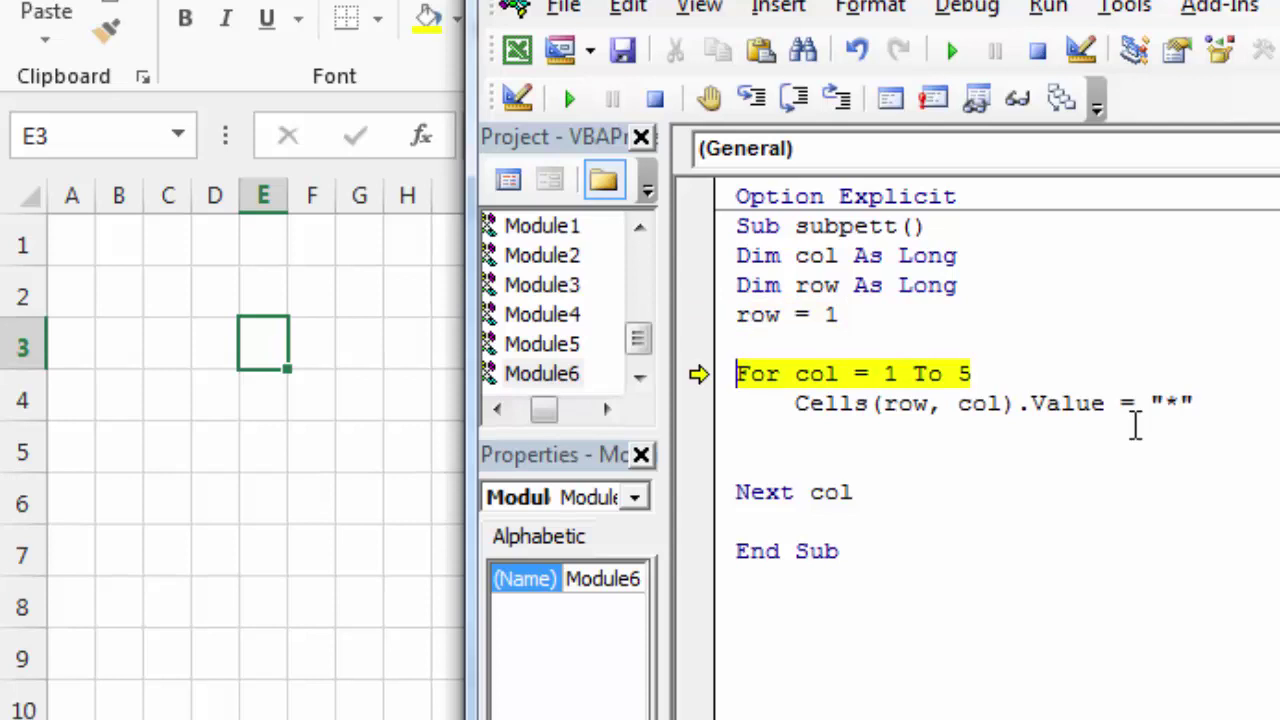
key(F8)
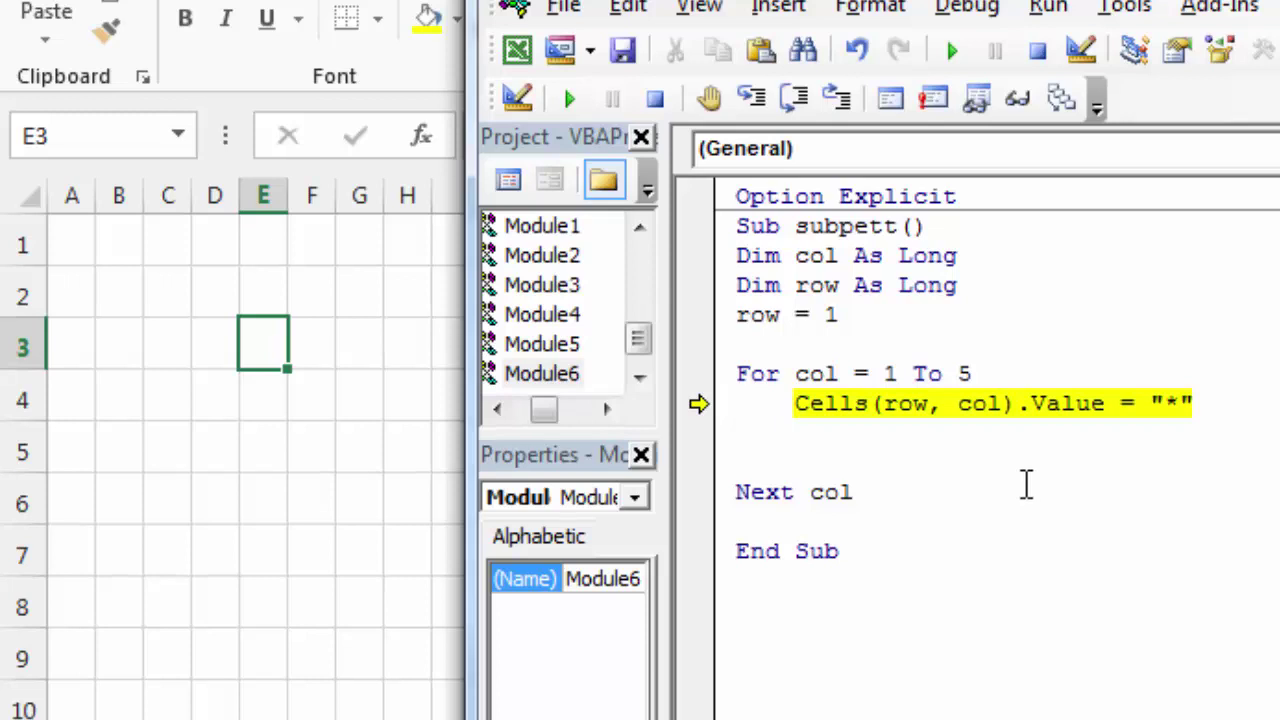
key(F8)
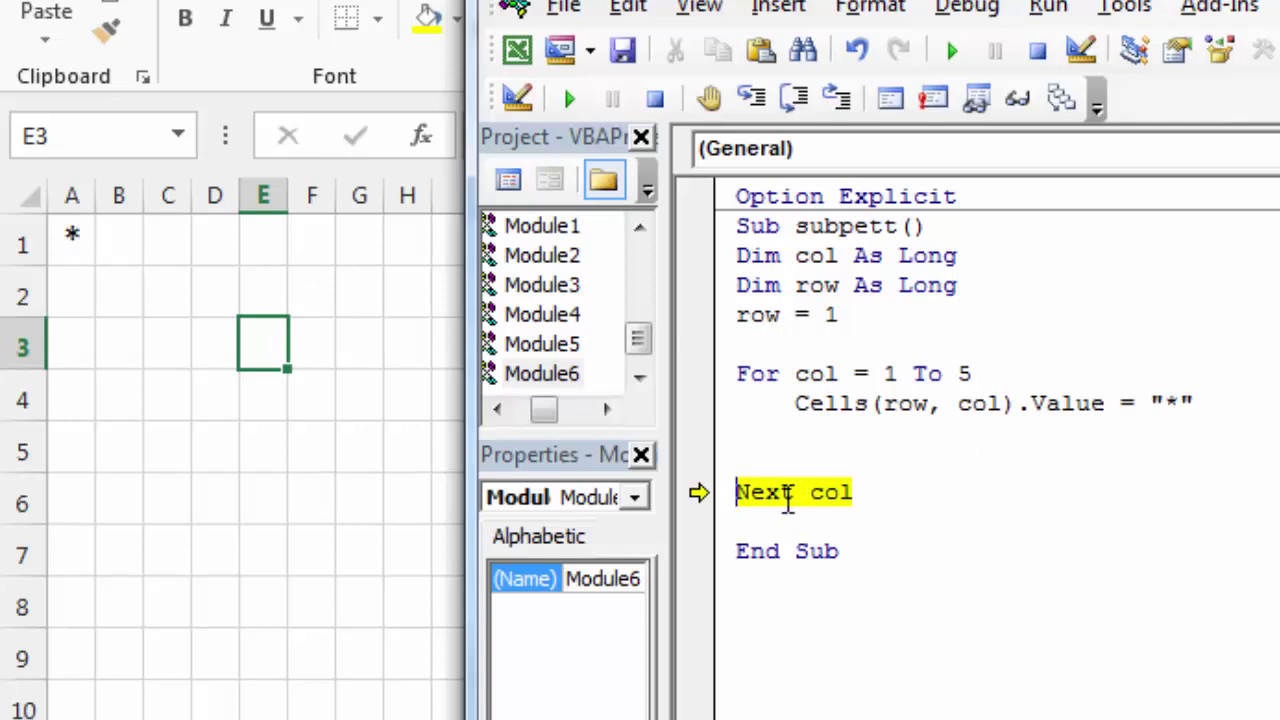
mouse_move(831, 492)
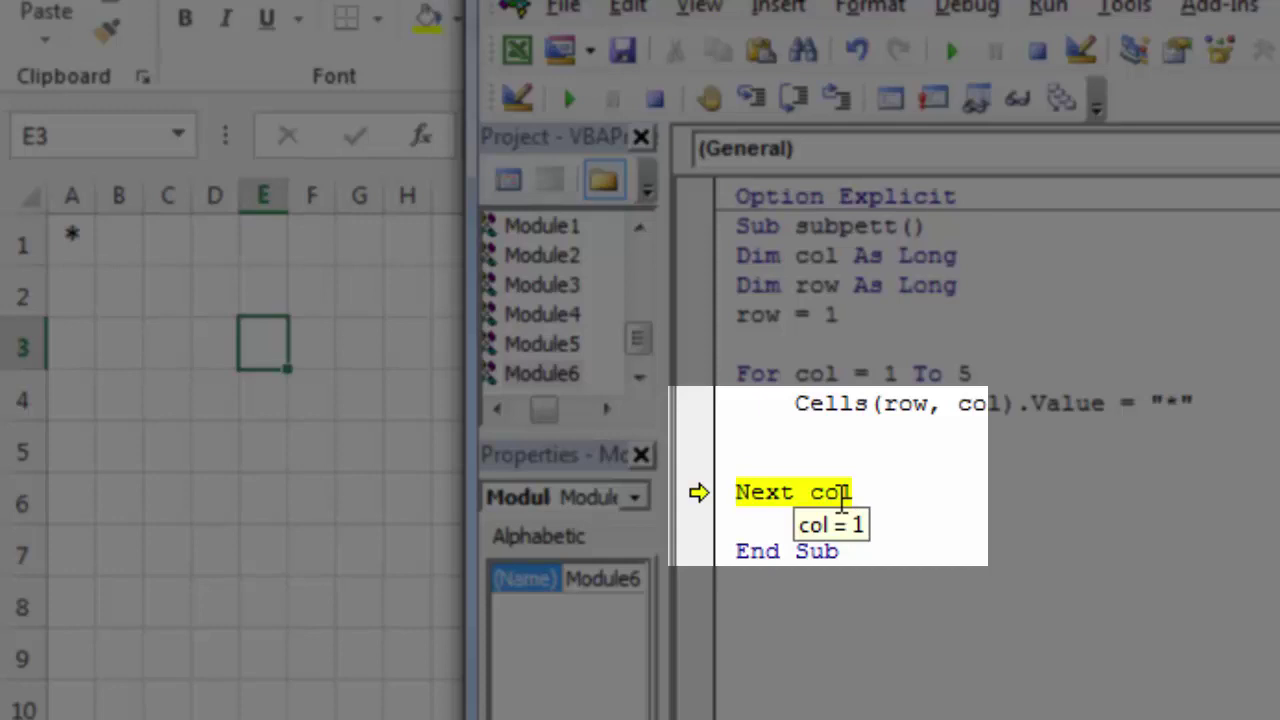
key(F8)
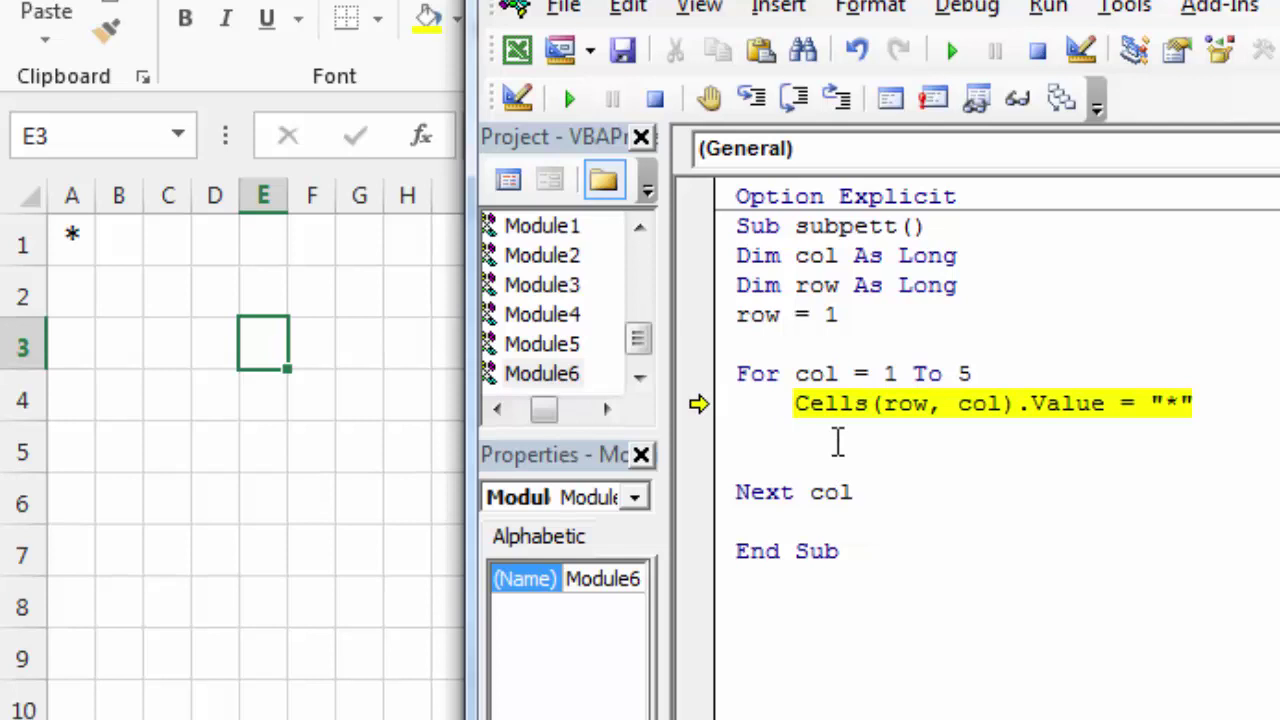
key(F8)
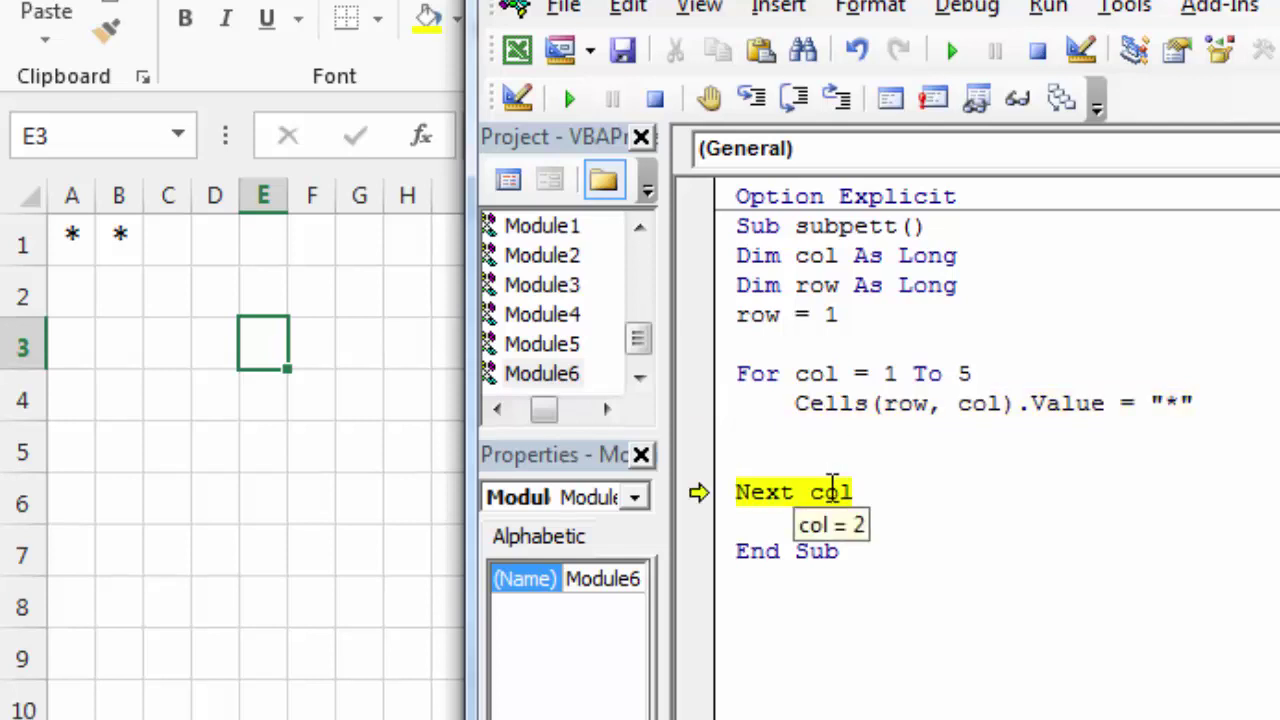
key(F8)
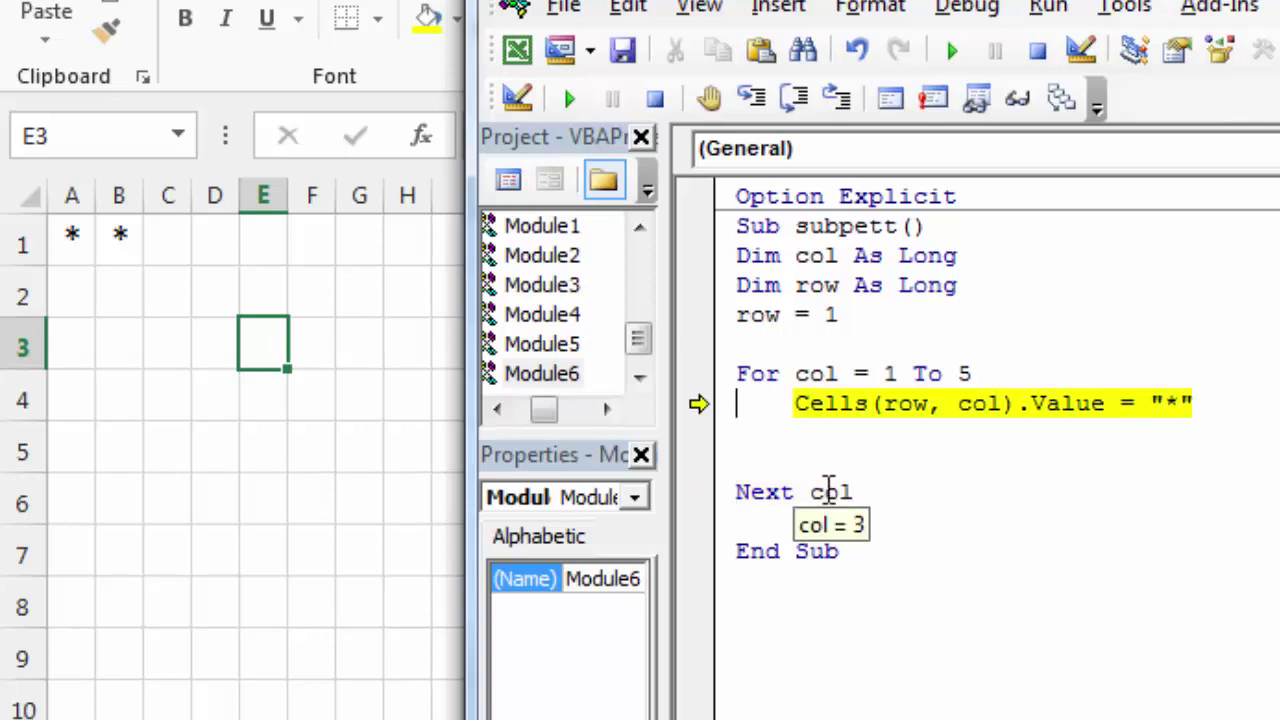
key(F8)
key(F8)
key(F8)
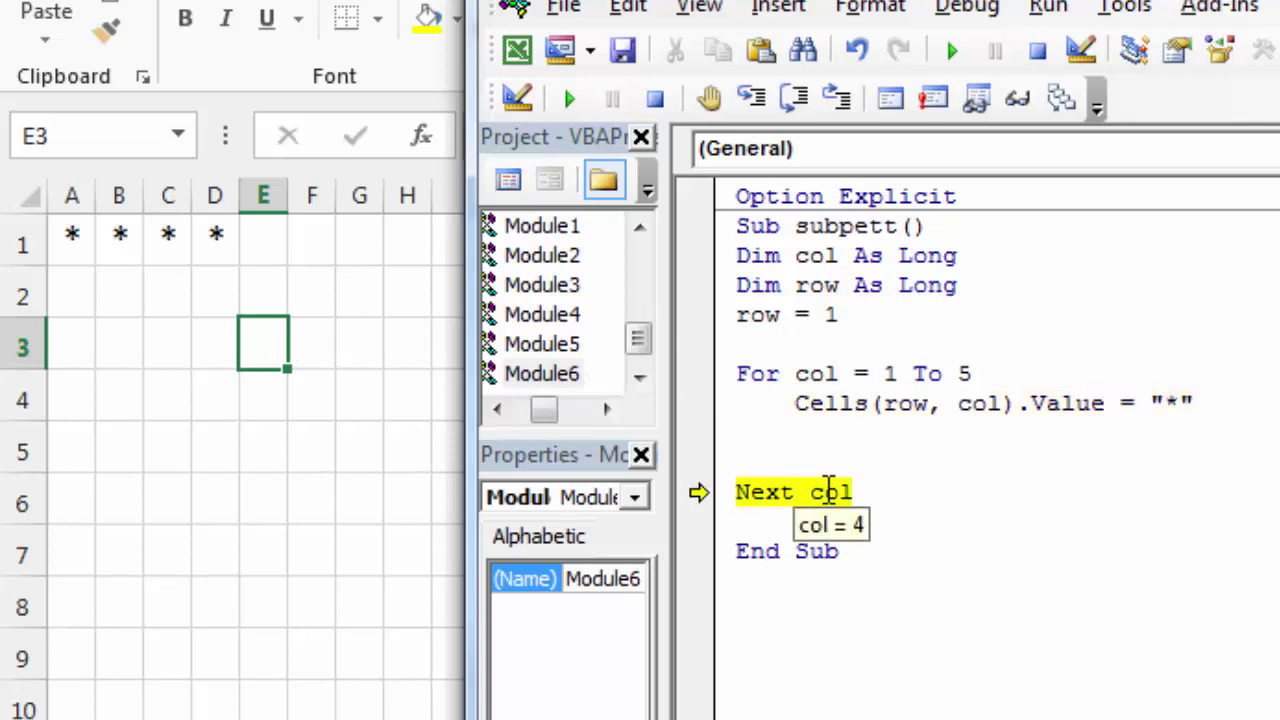
key(F8)
key(F8)
key(F8)
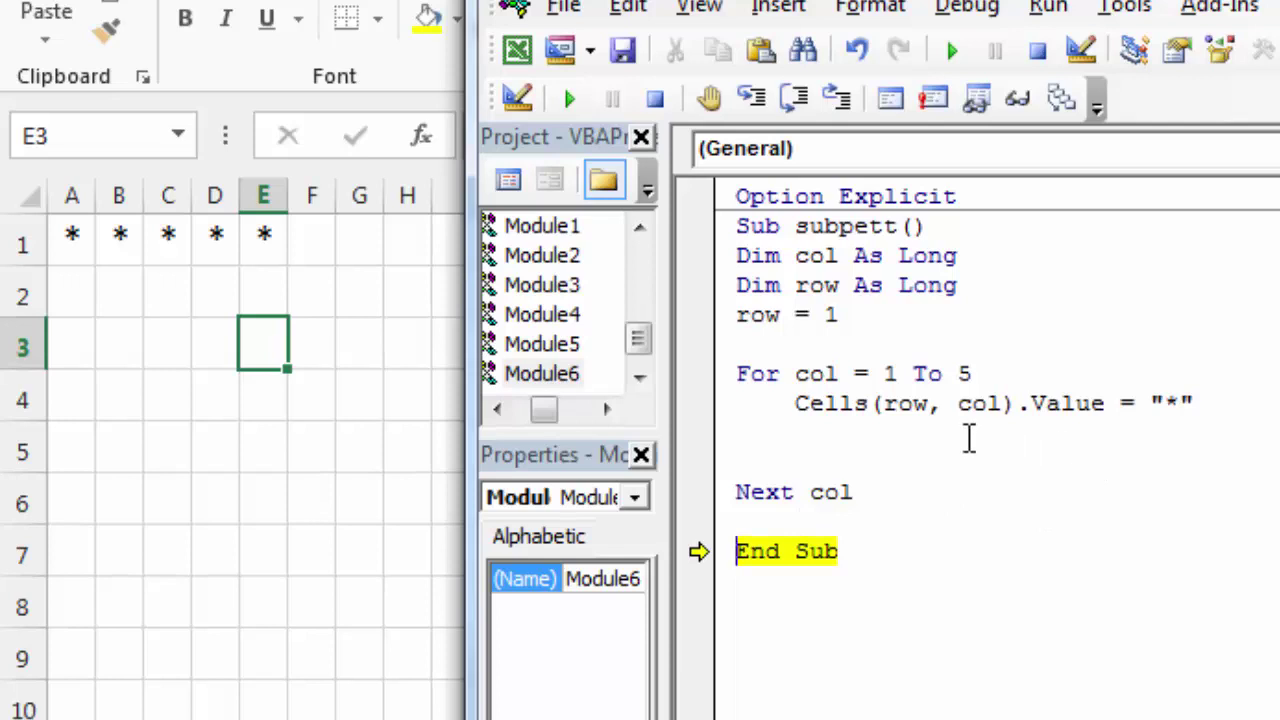
Insert a For row = 1 To 3 line after row = 1.
click(776, 347)
key(Return)
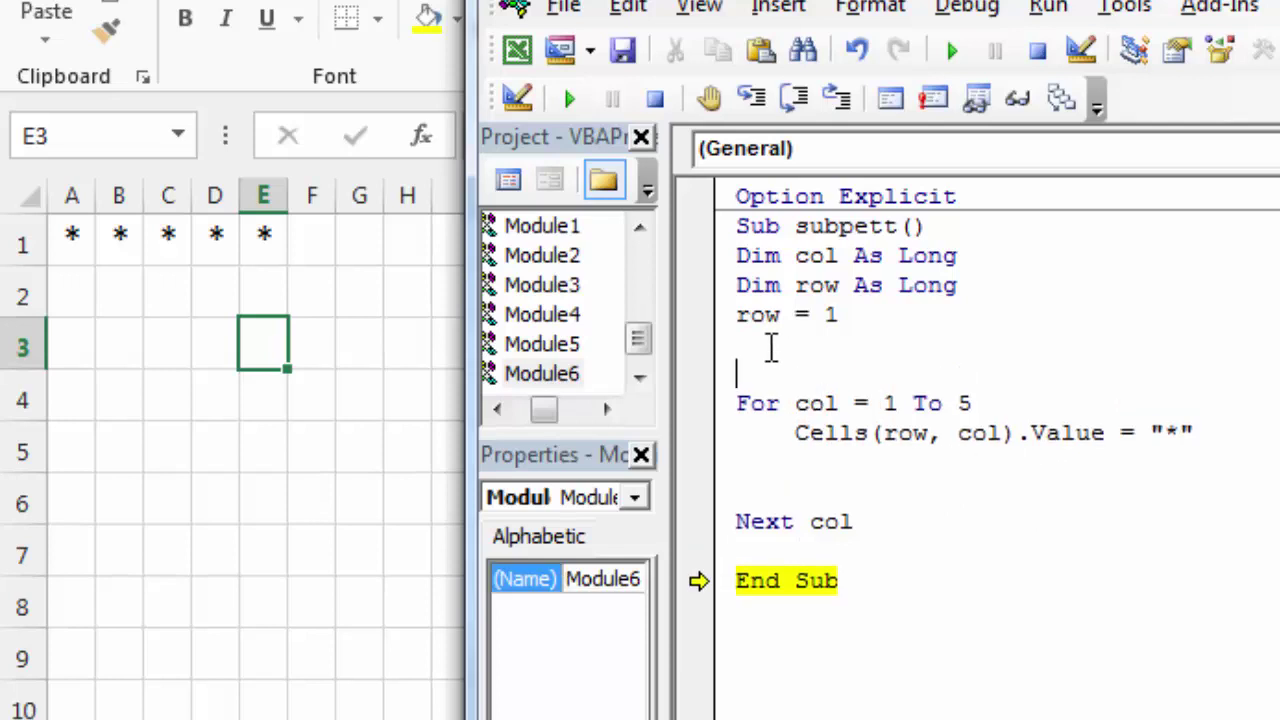
text(for row=1to 3)
key(Return)
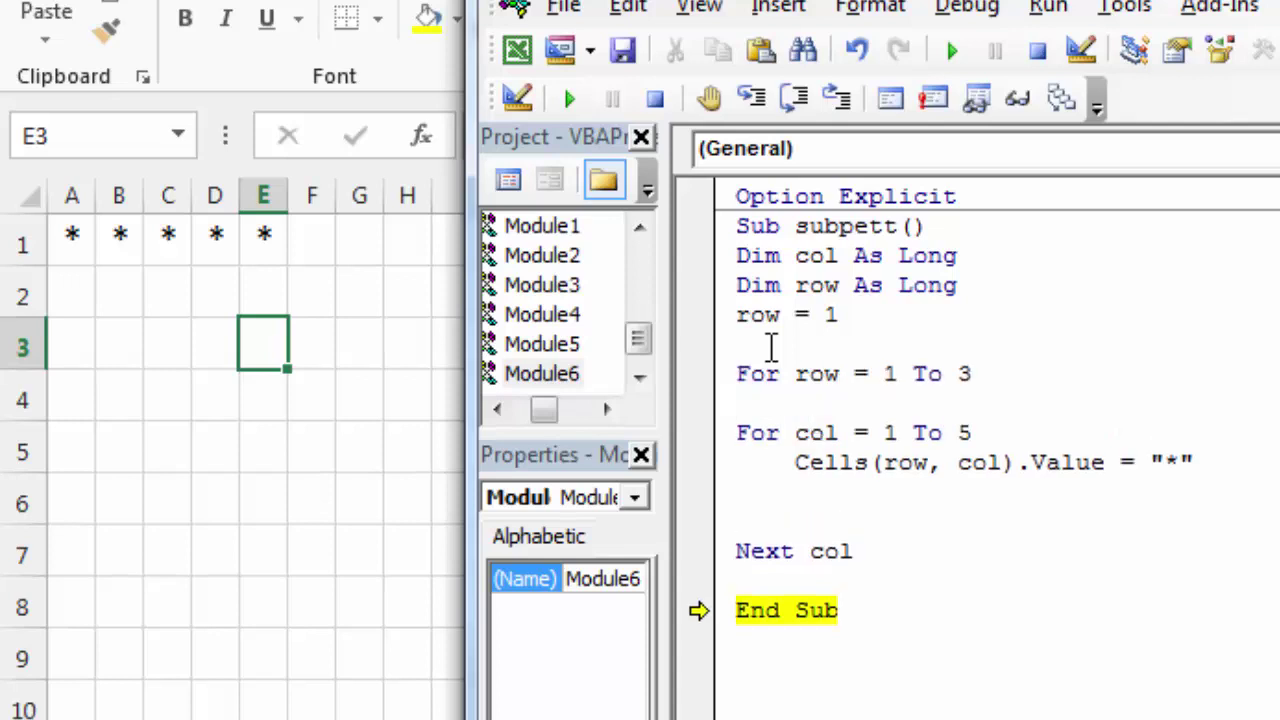
Close the outer loop with Next row below Next col and reset the paused macro.
click(874, 560)
key(Return)
key(Return)
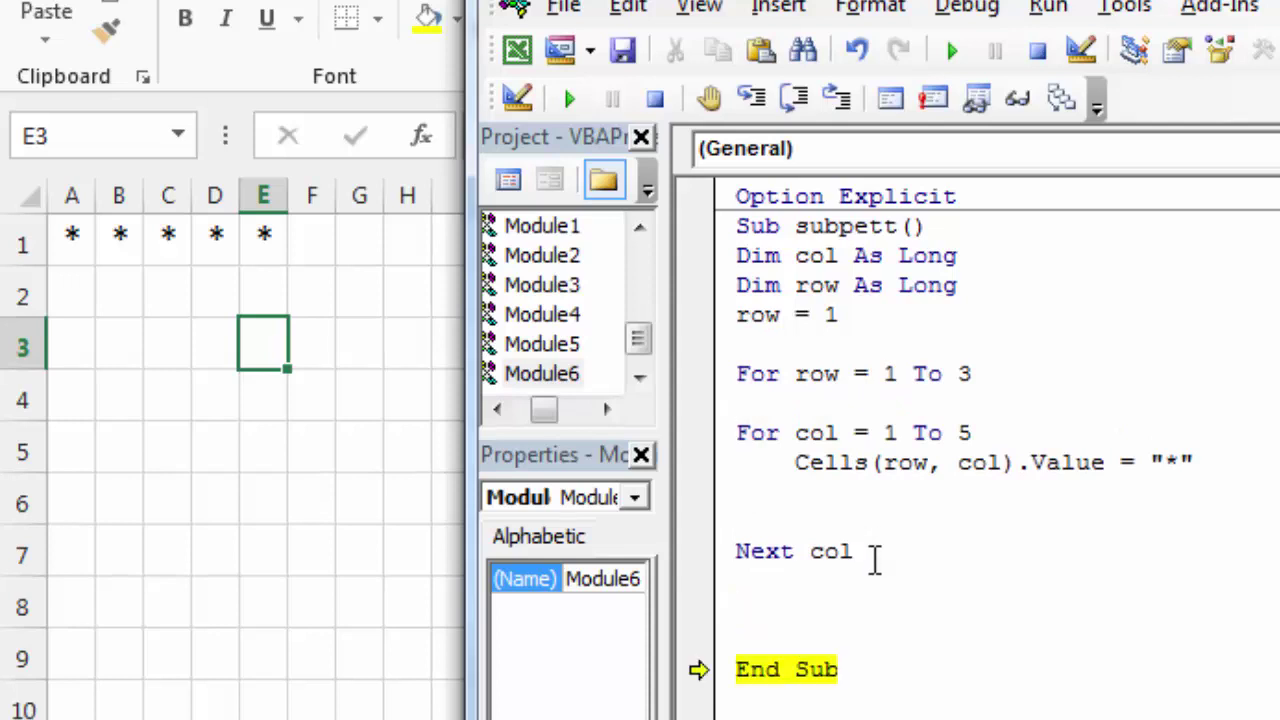
text(Next row)
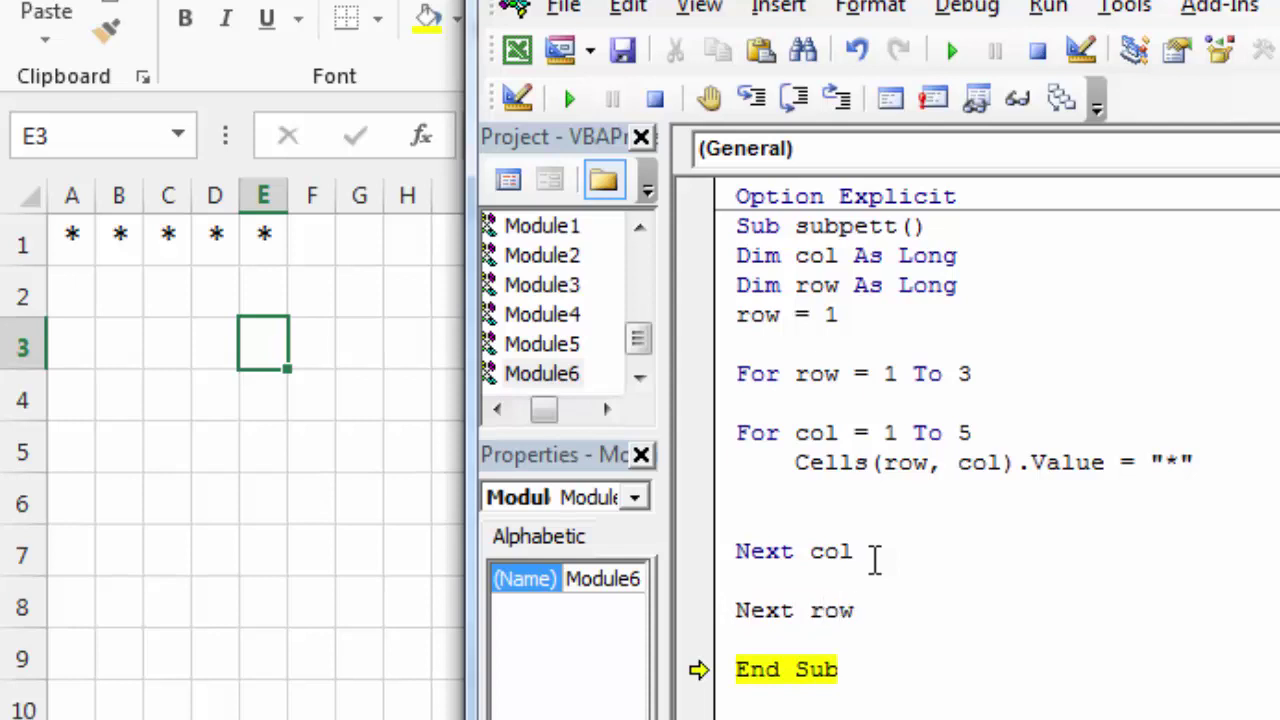
click(525, 99)
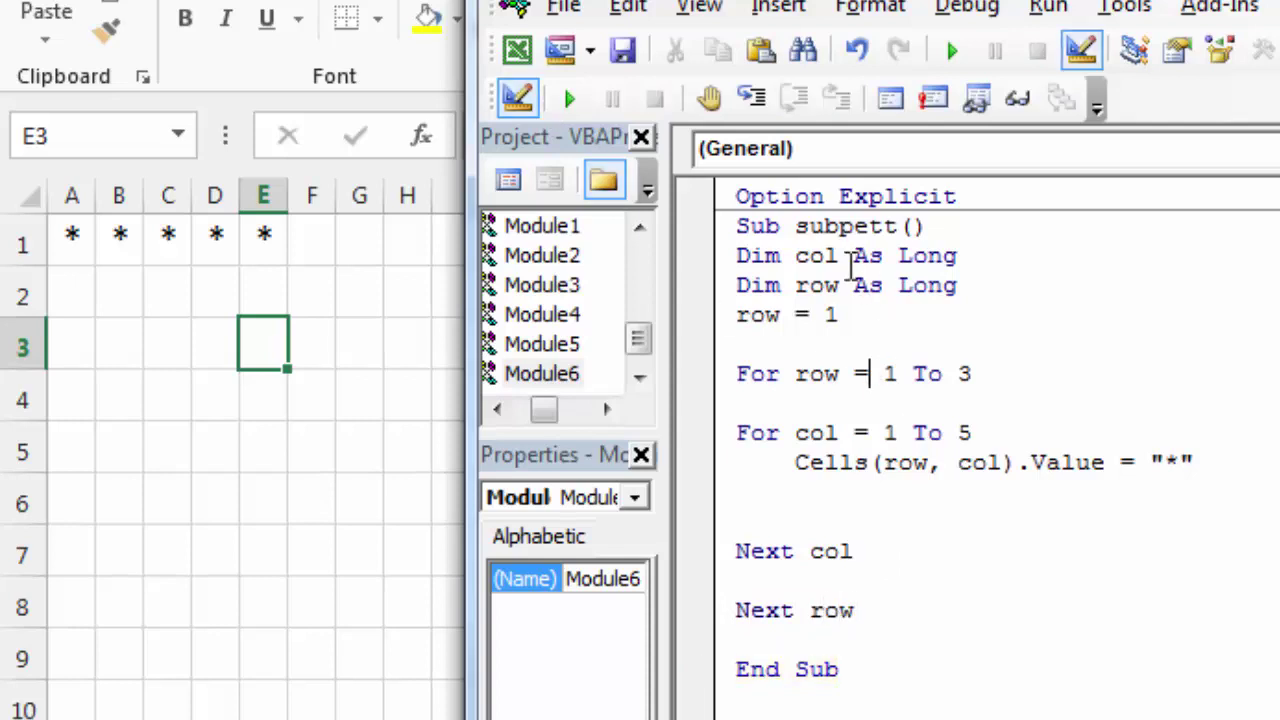
Clear the asterisks from A1:E1 and return to the VBA editor.
drag(66, 234, 257, 234)
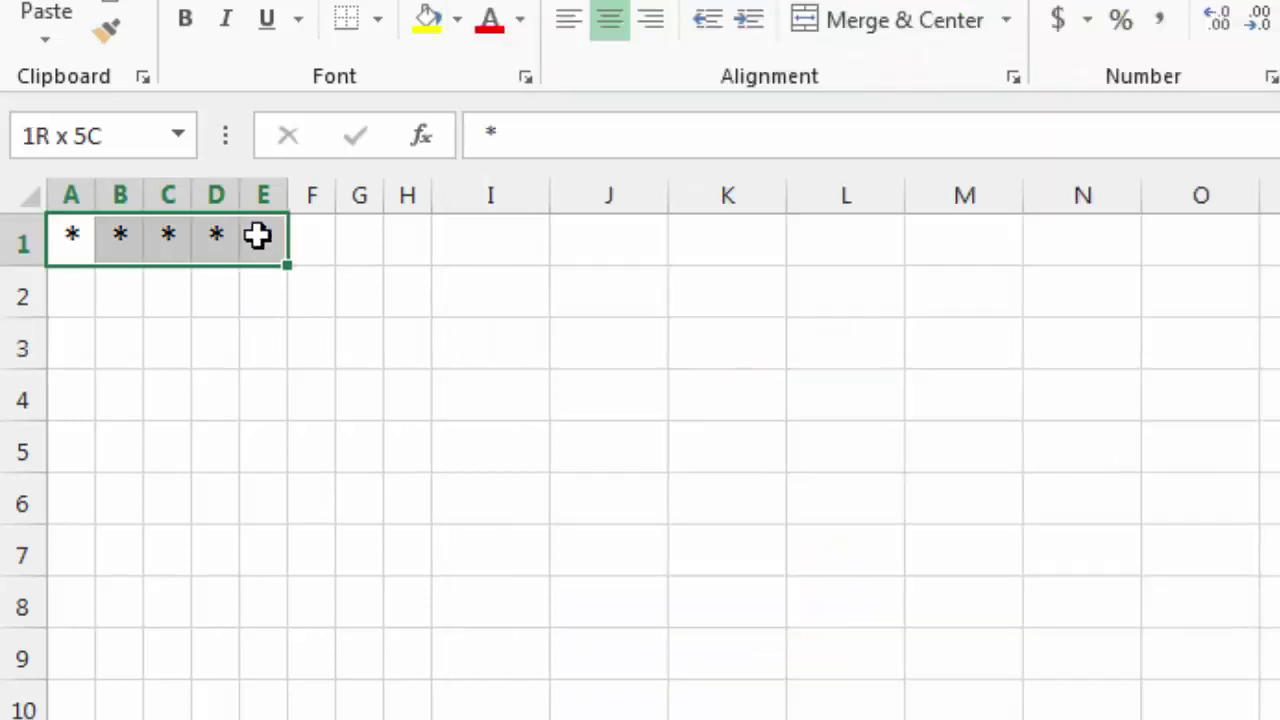
key(Delete)
click(440, 491)
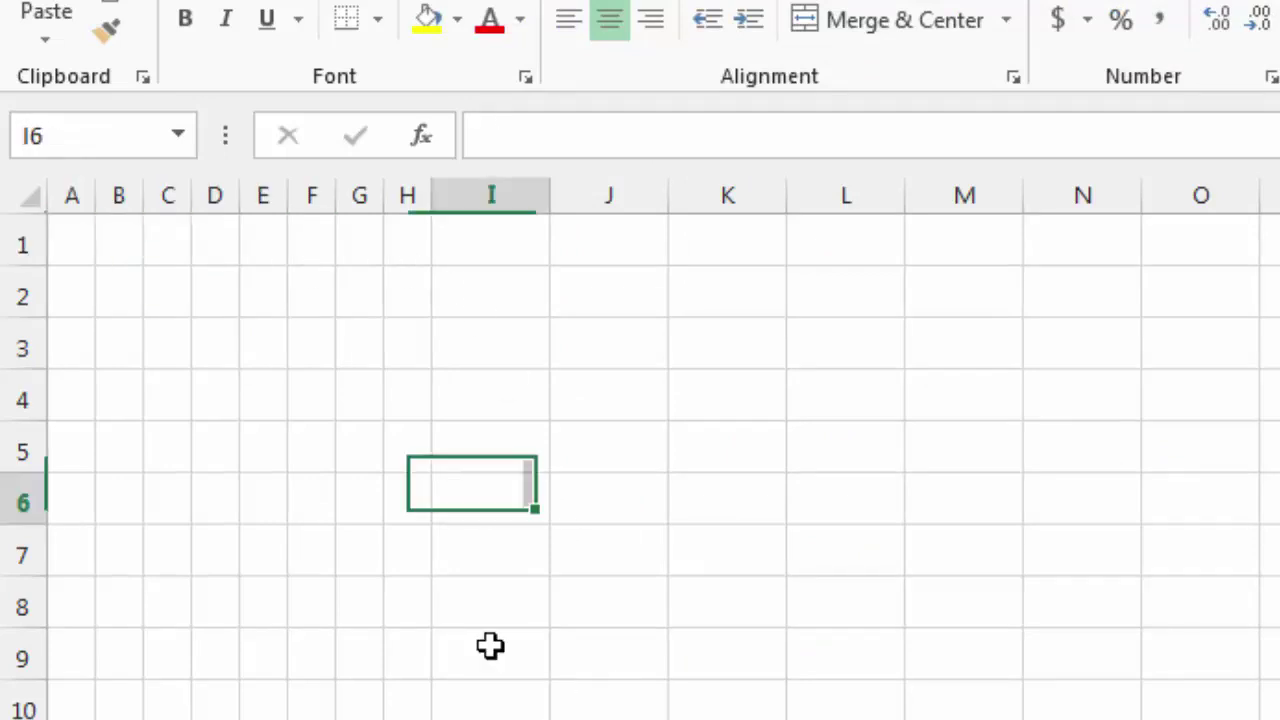
key(alt+F11)
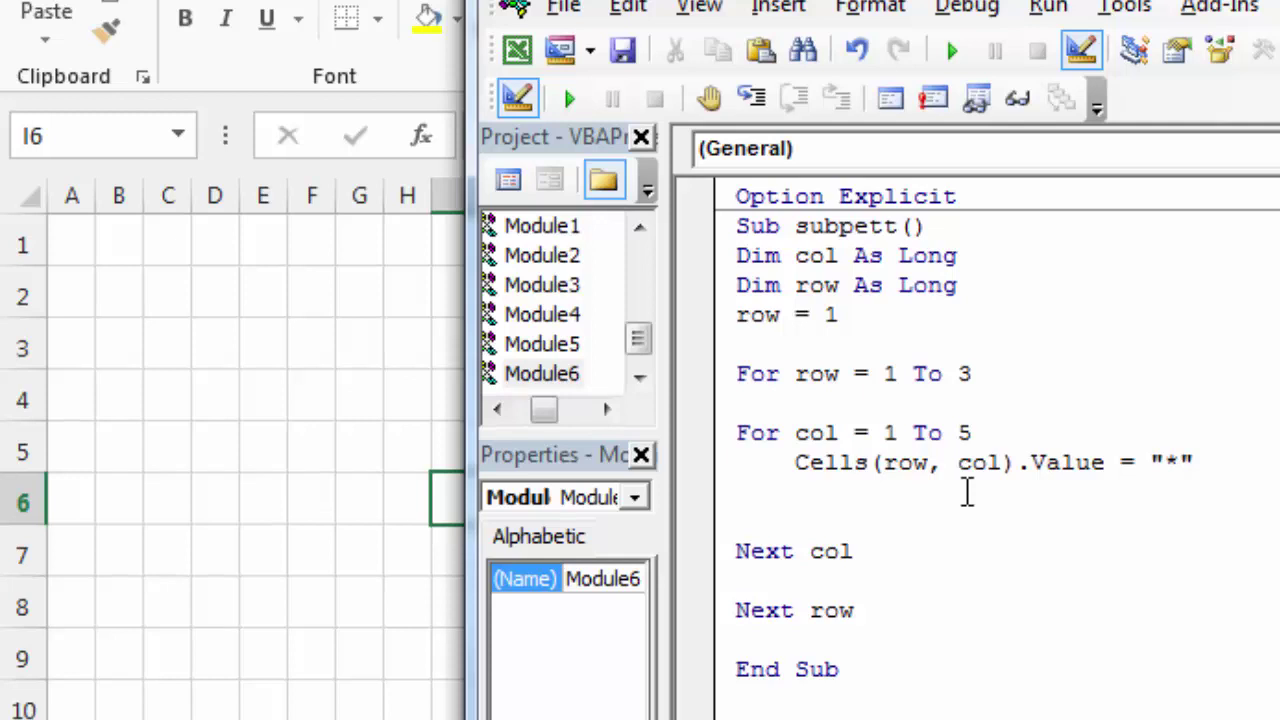
Step the revised macro with F8 through the first row pass, refilling A1:E1.
key(F8)
key(F8)
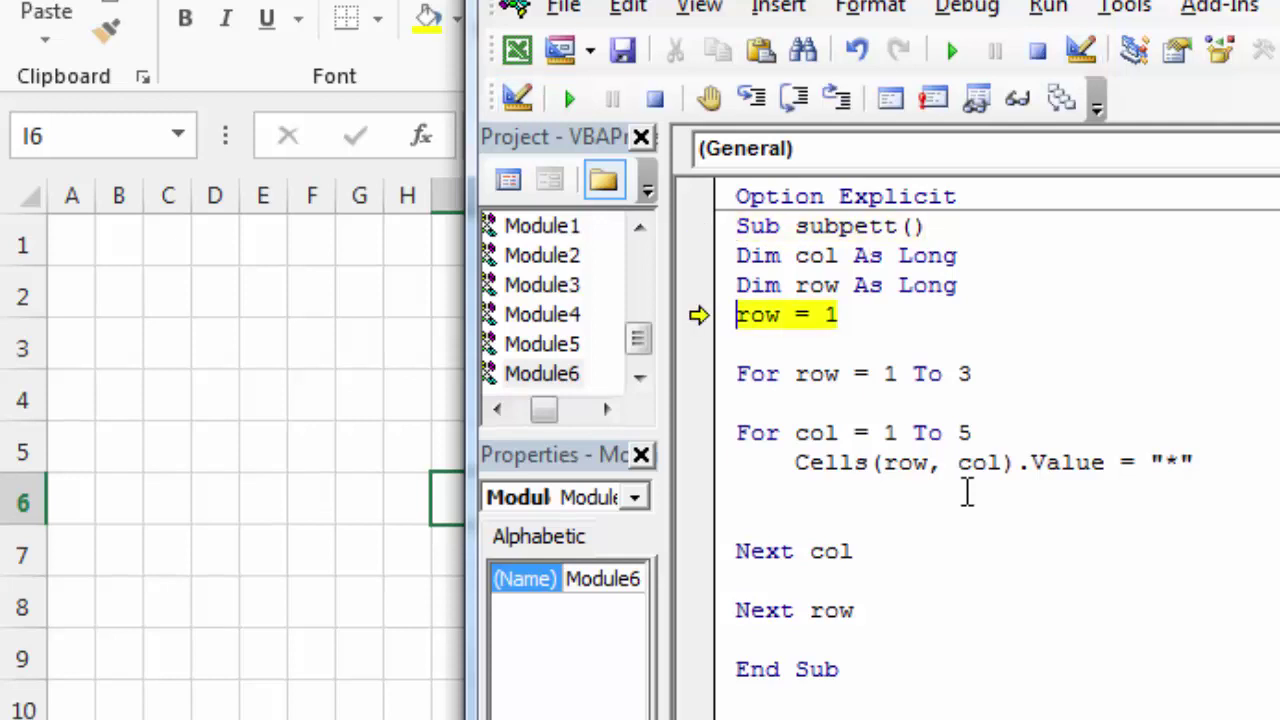
key(F8)
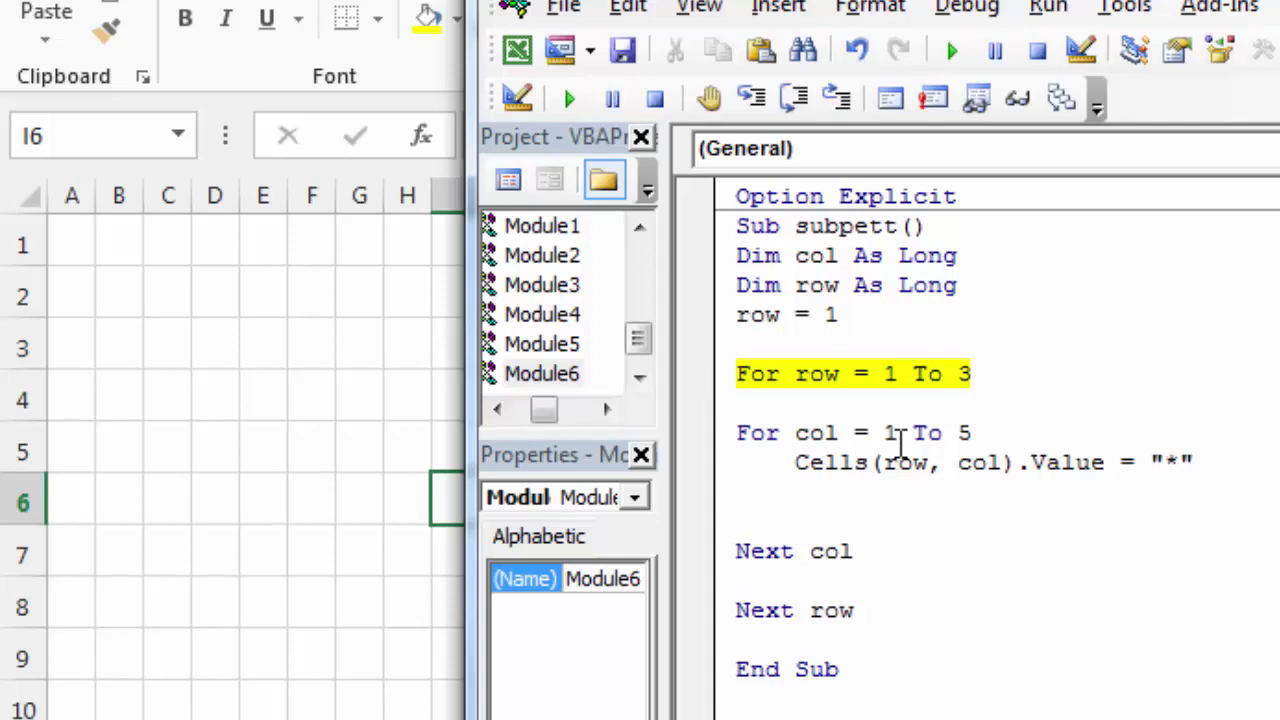
key(F8)
key(F8)
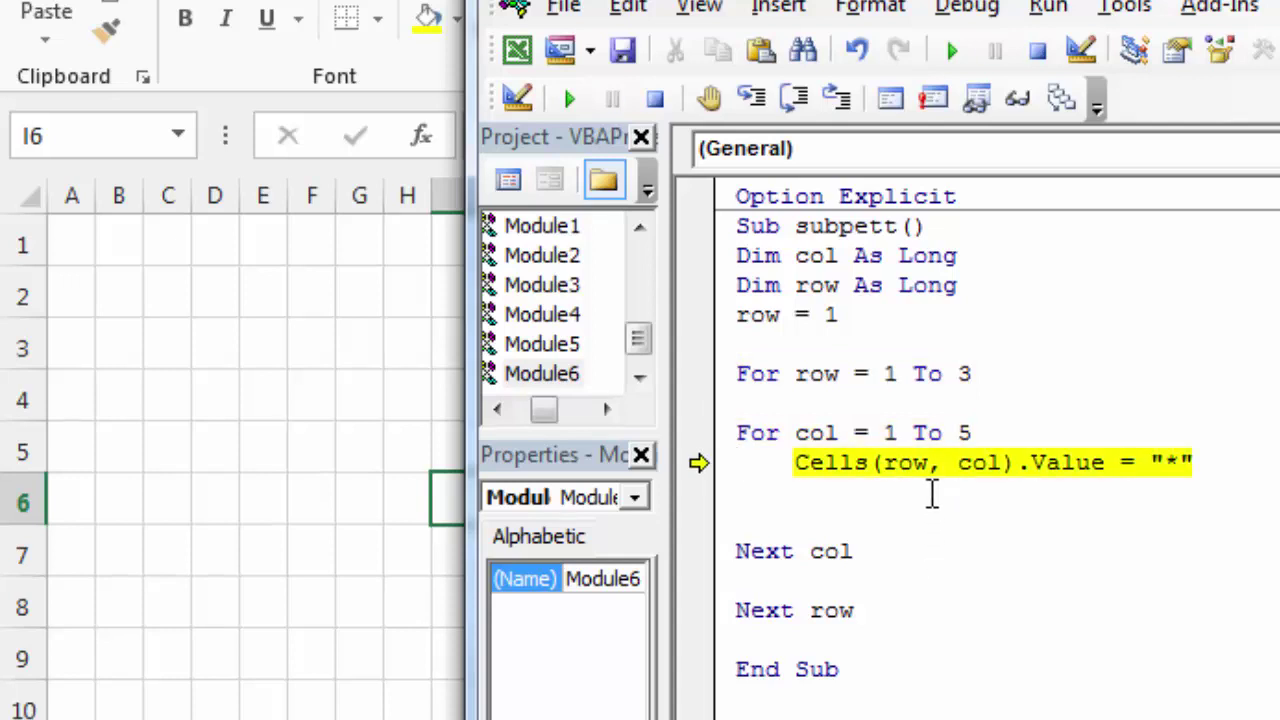
key(F8)
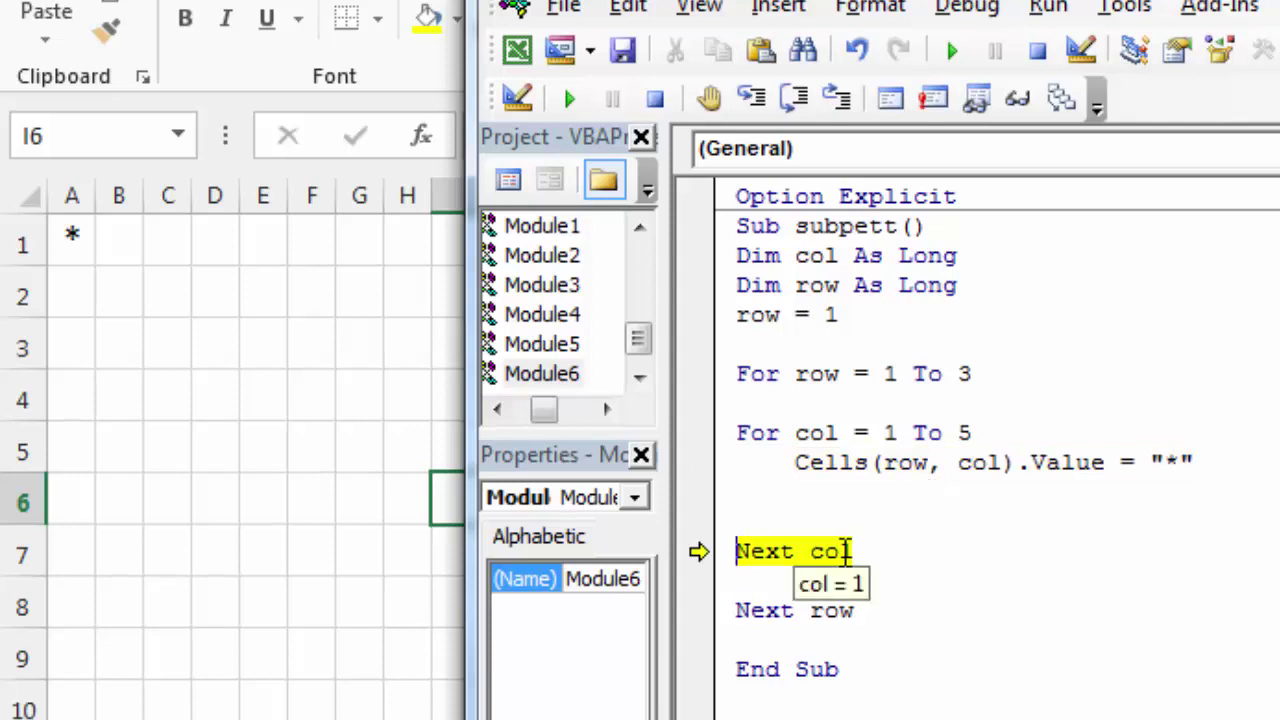
key(F8)
key(F8)
key(F8)
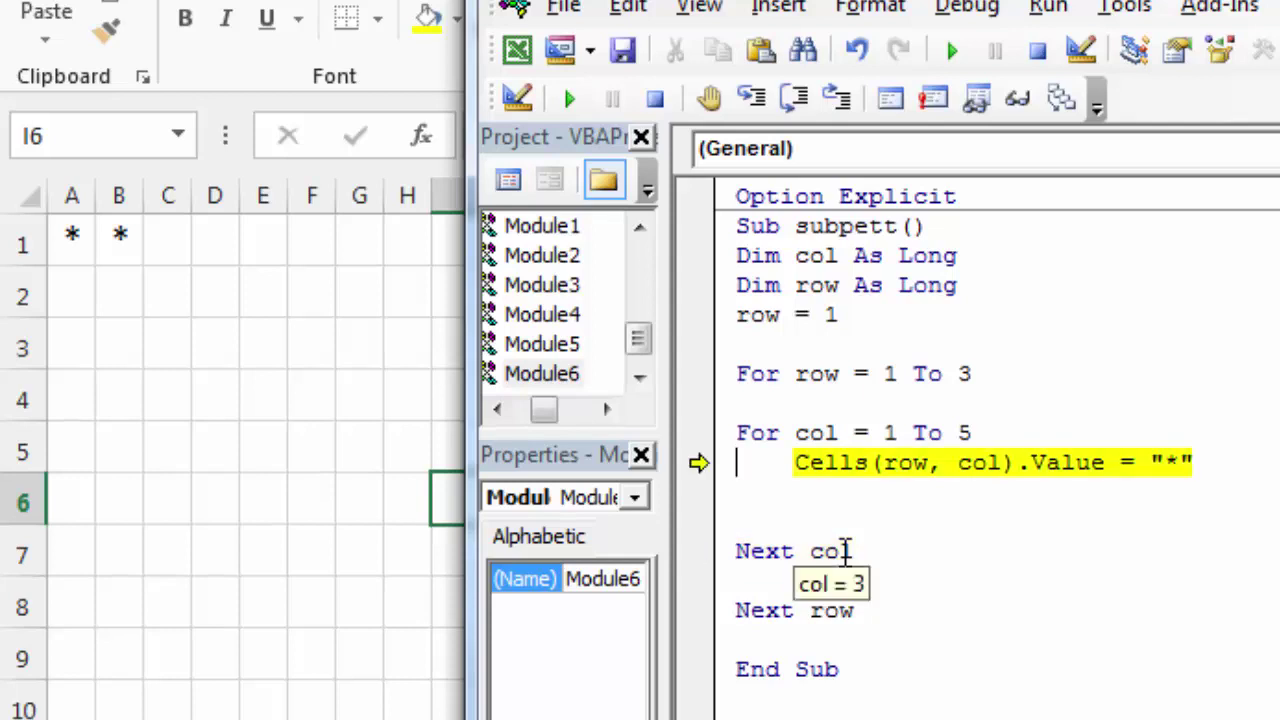
key(F8)
key(F8)
key(F8)
key(F8)
key(F8)
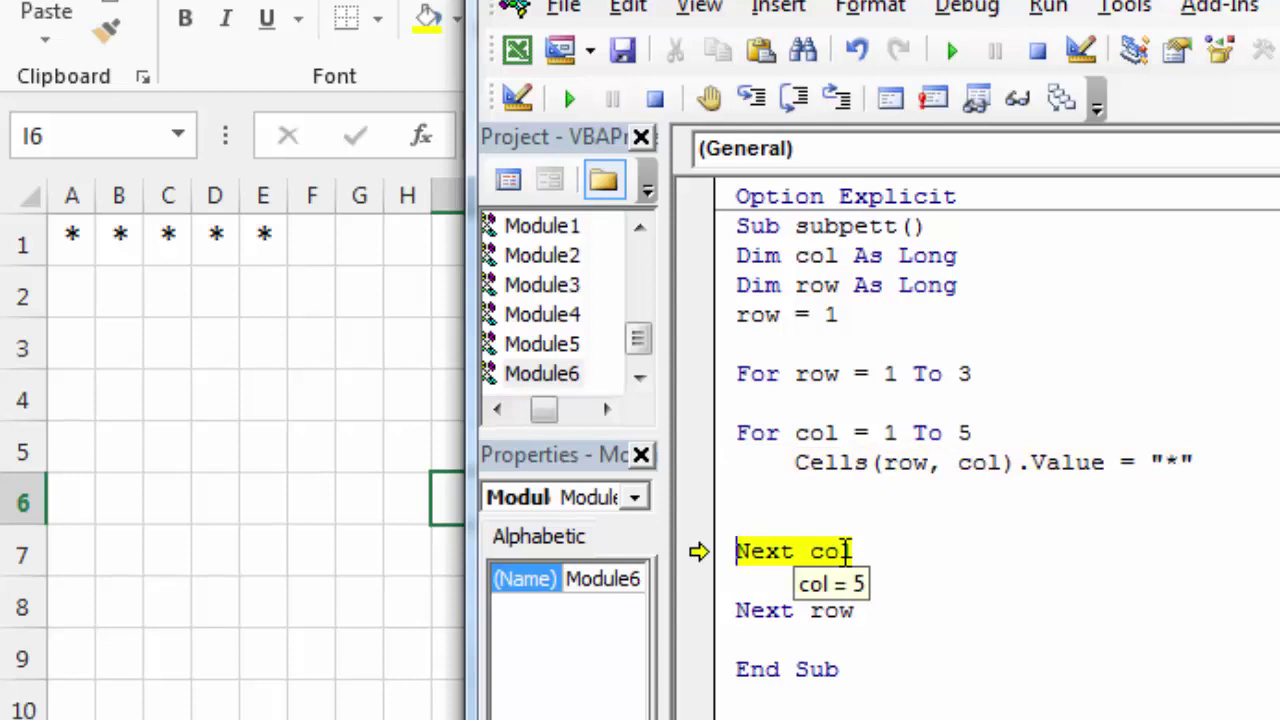
key(F8)
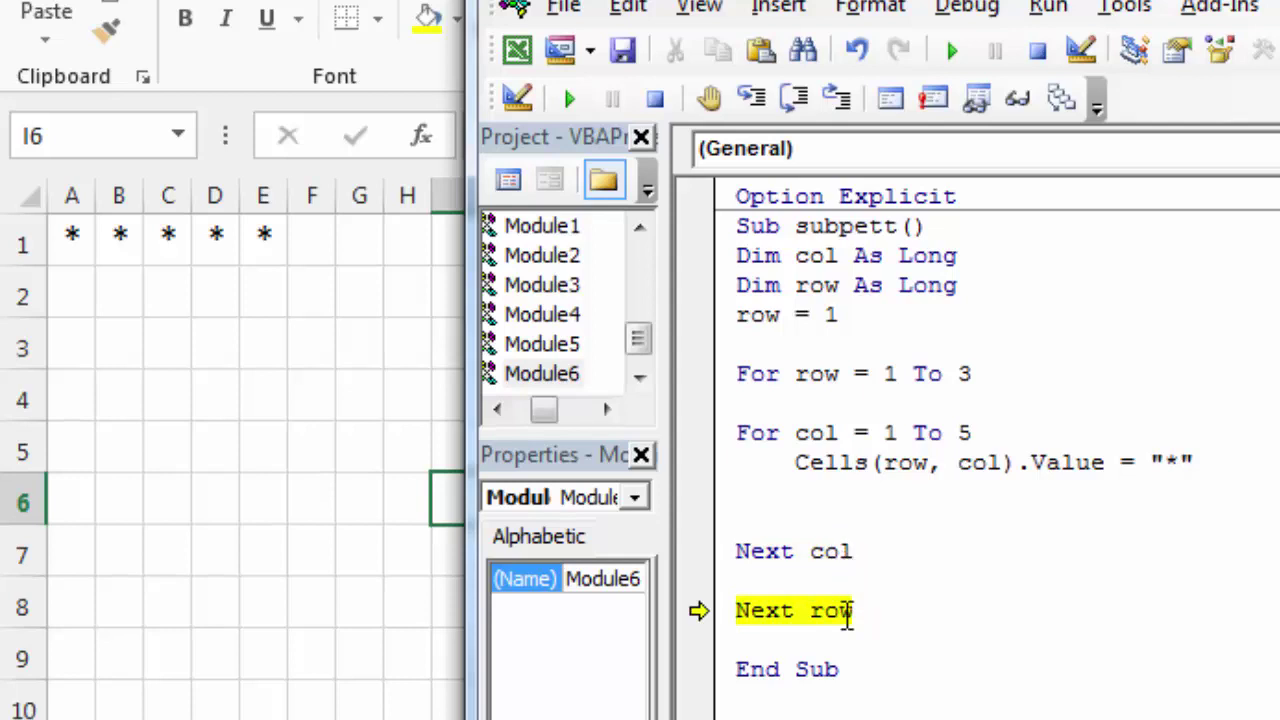
mouse_move(832, 610)
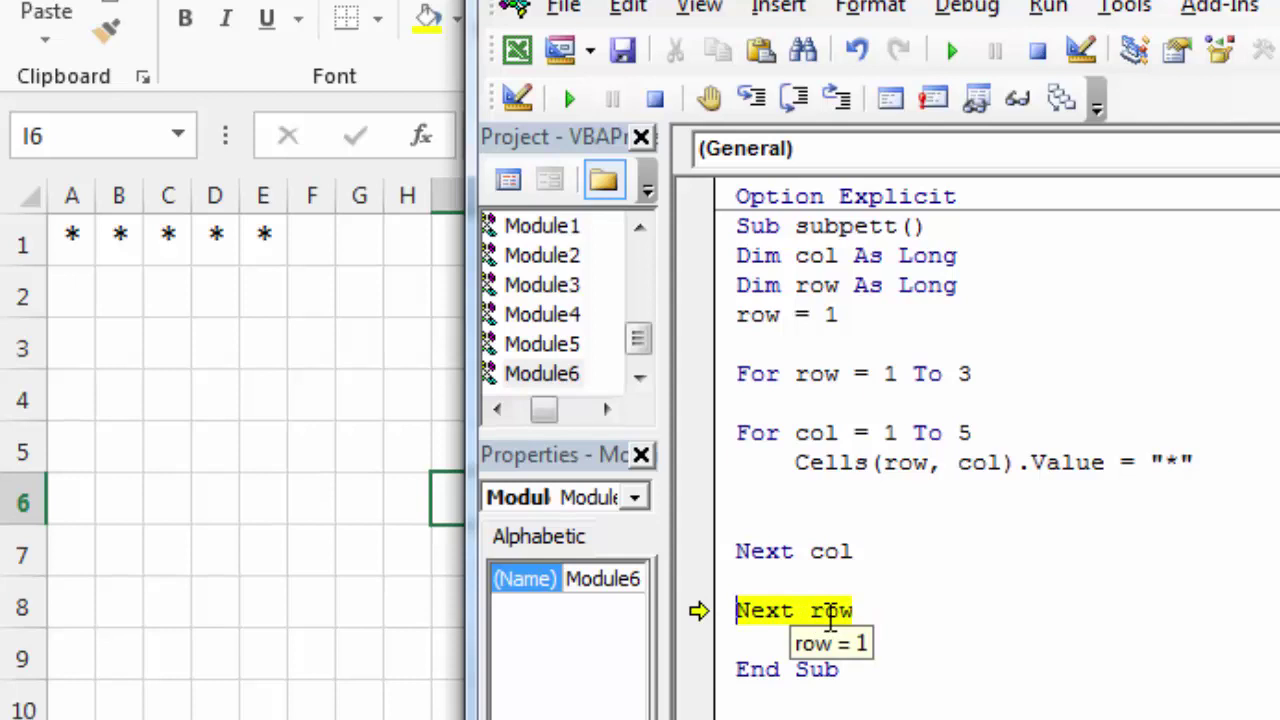
Keep pressing F8 through rows 2 and 3 until End Sub, starring A1:E3.
key(F8)
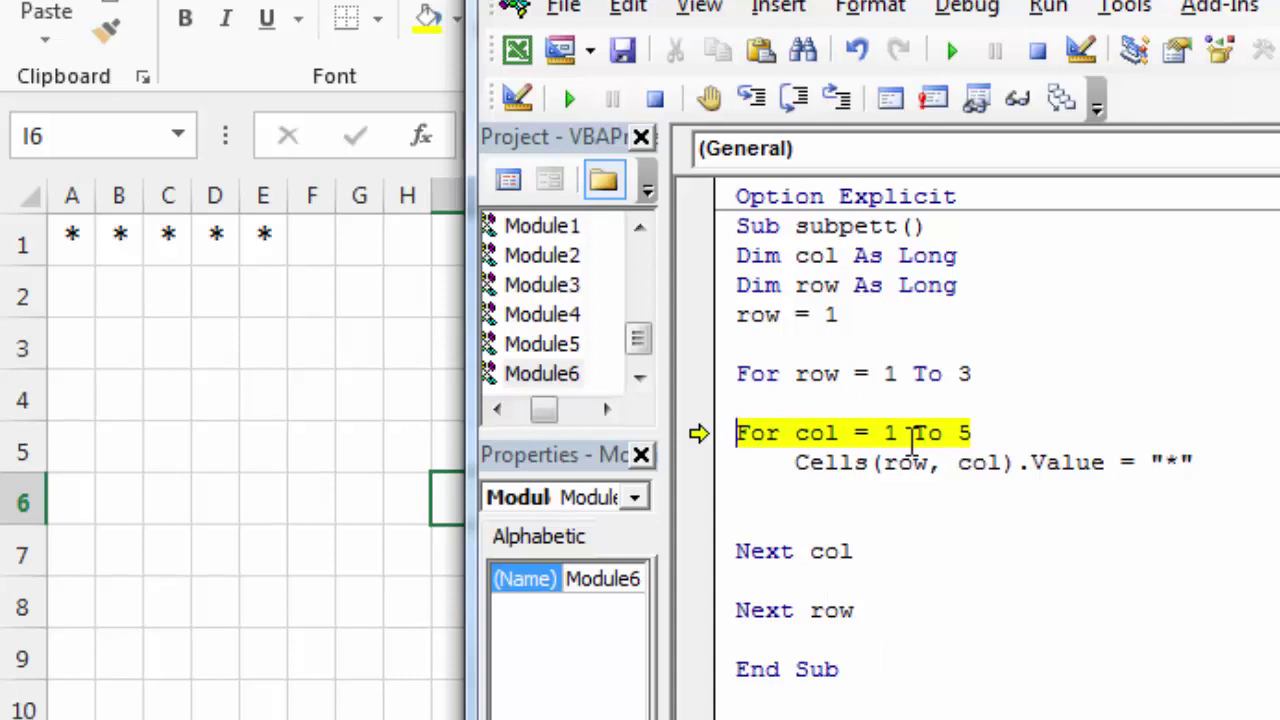
key(F8)
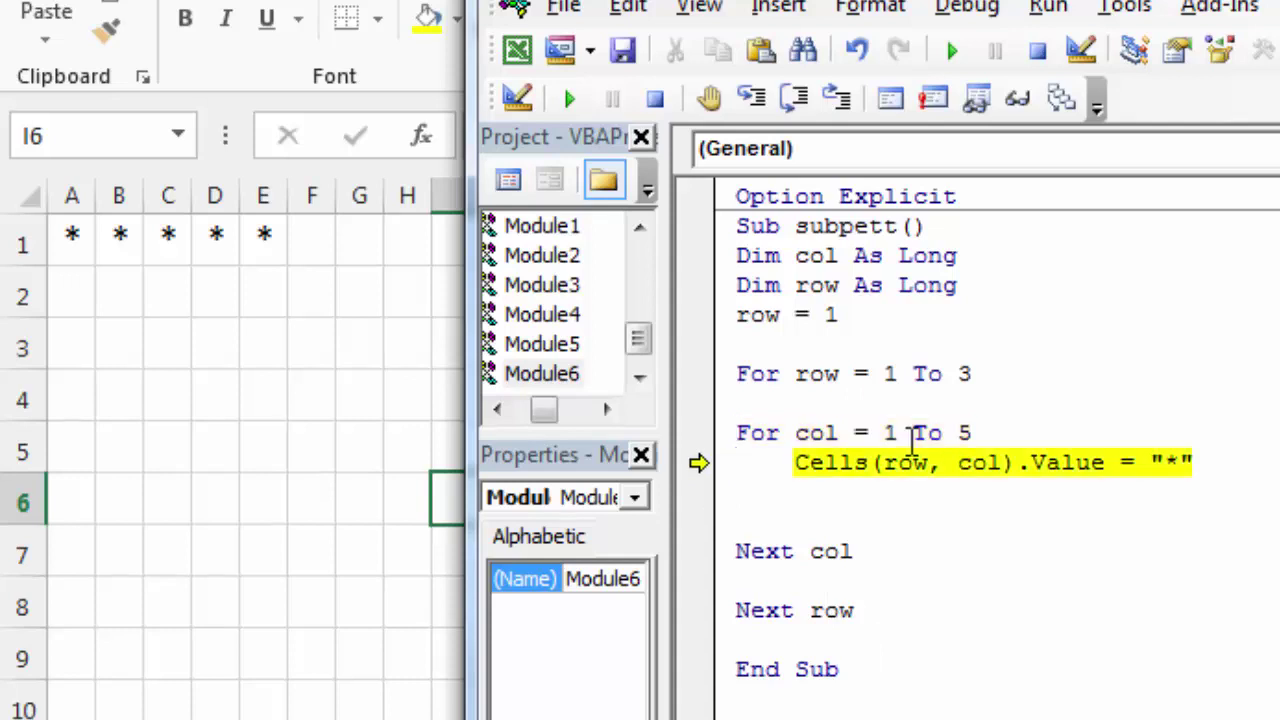
key(F8)
key(F8)
key(F8)
key(F8)
key(F8)
key(F8)
key(F8)
key(F8)
key(F8)
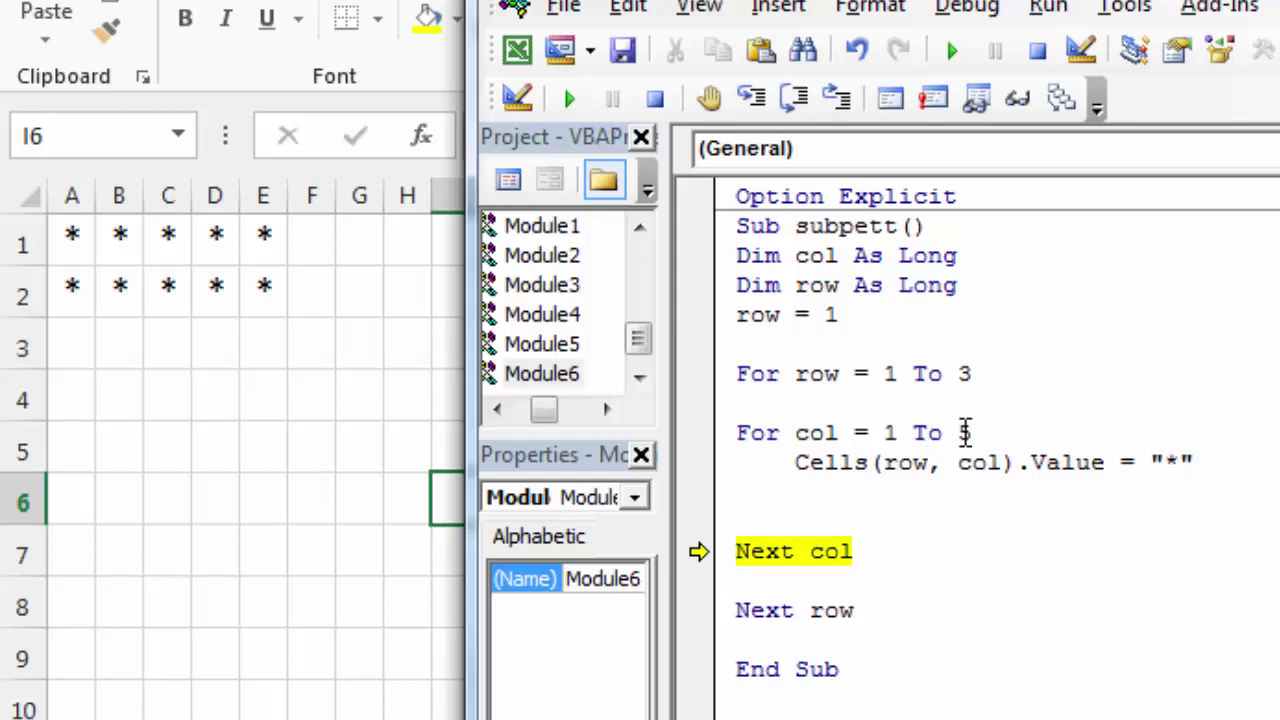
key(F8)
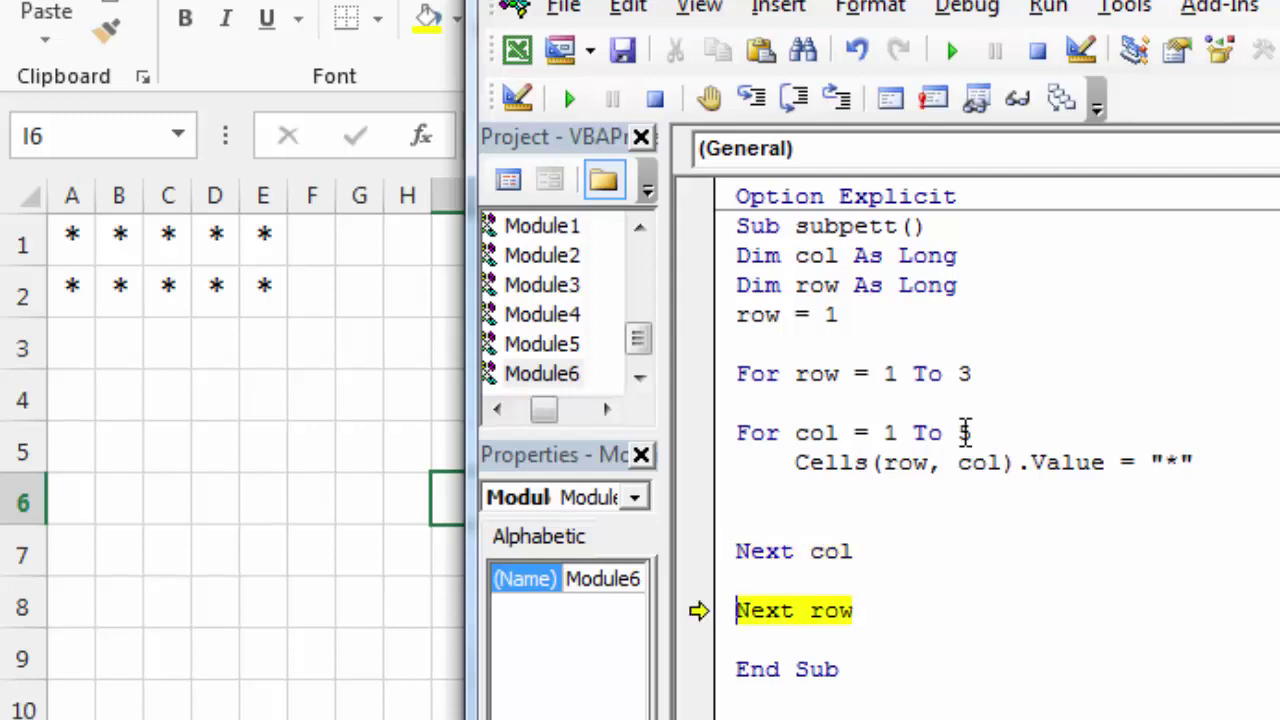
key(F8)
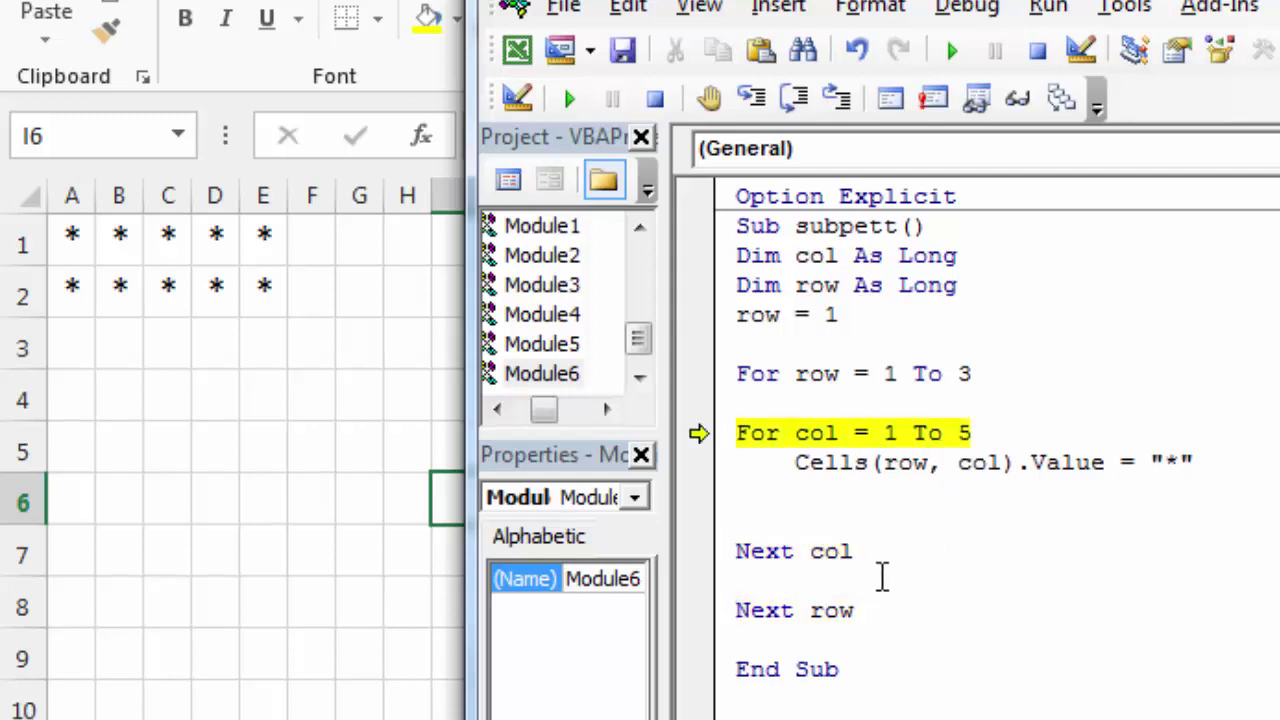
key(F8)
key(F8)
key(F8)
key(F8)
key(F8)
key(F8)
key(F8)
key(F8)
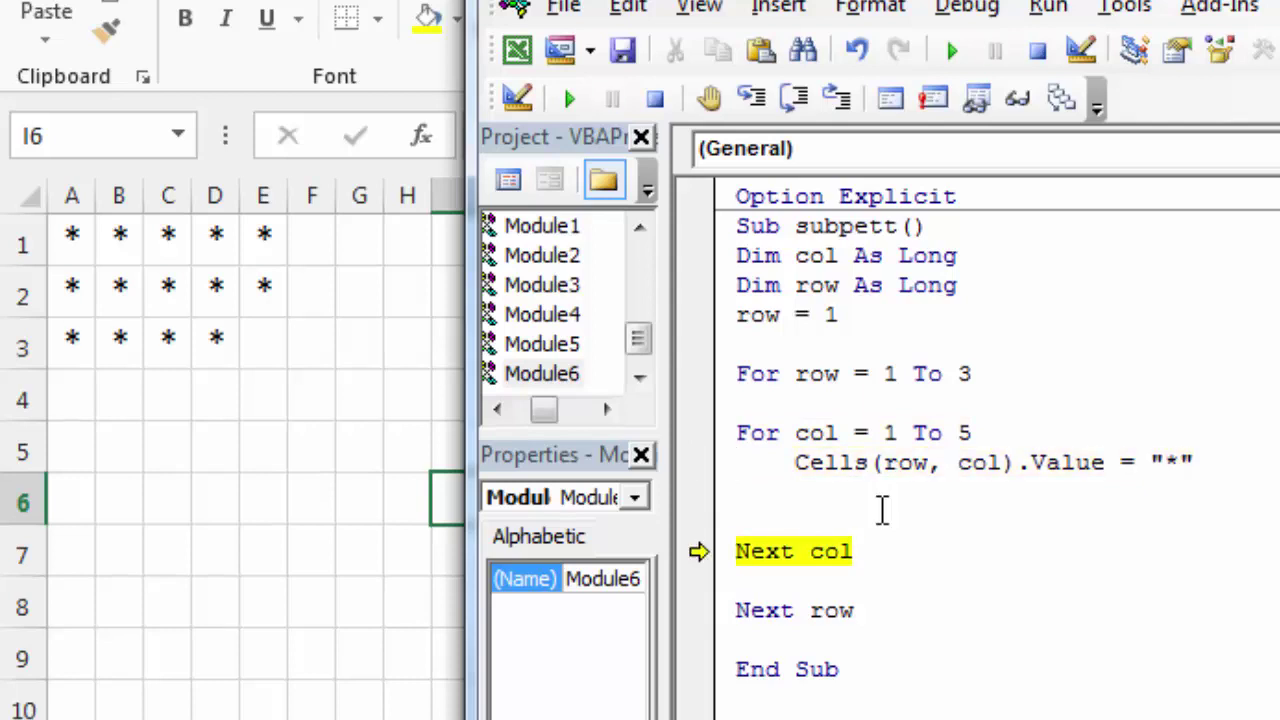
key(F8)
key(F8)
key(F8)
key(F8)
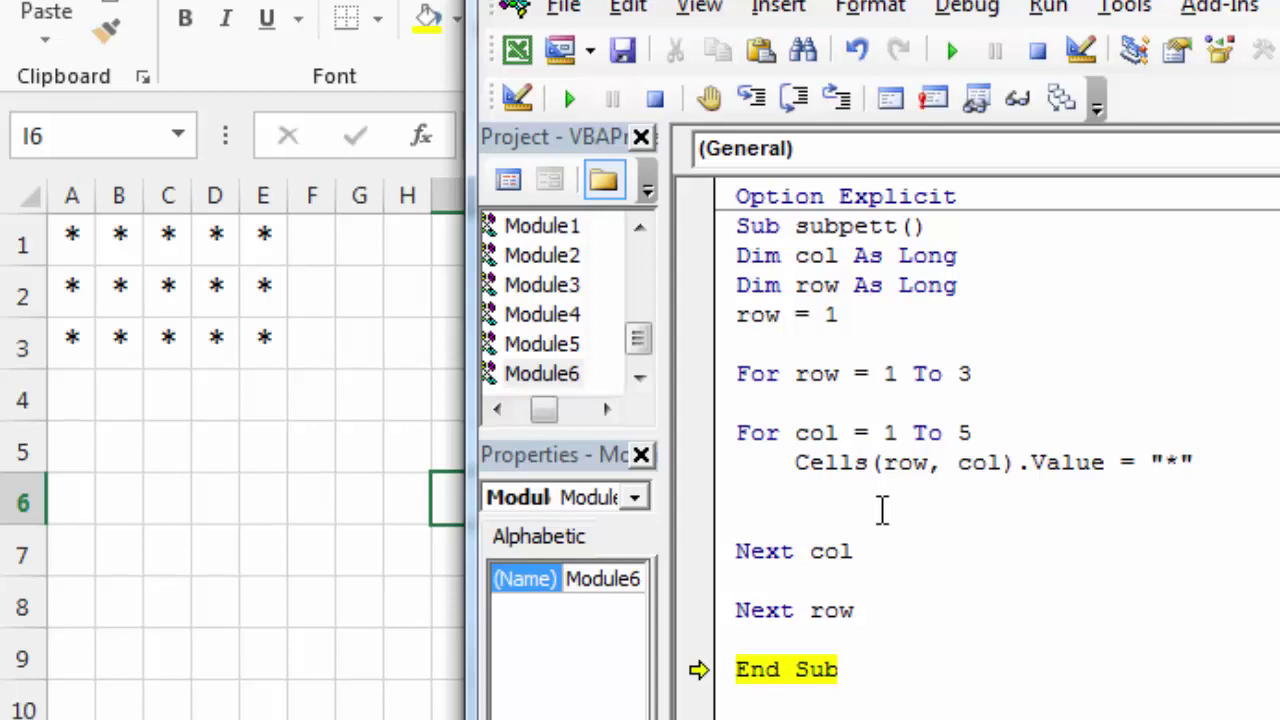
key(F8)
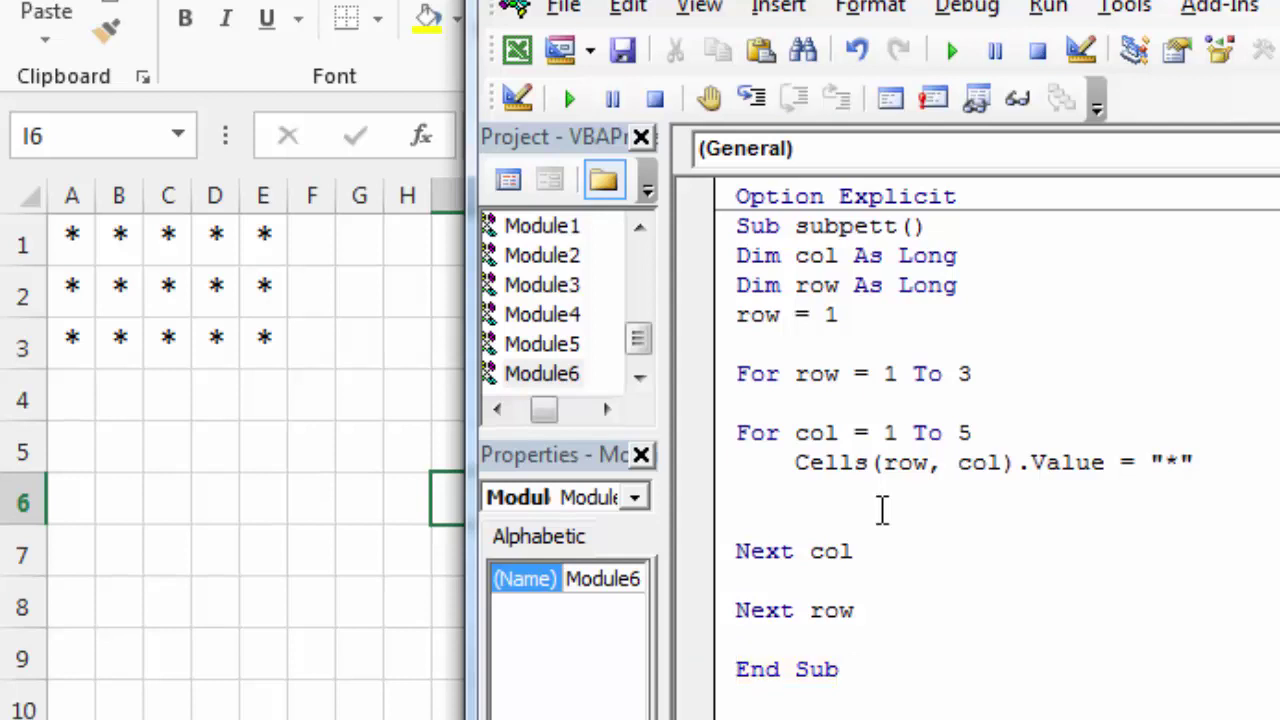
Apply All Borders to A1:E1, A2:C2 and A3 to outline the triangle.
click(305, 432)
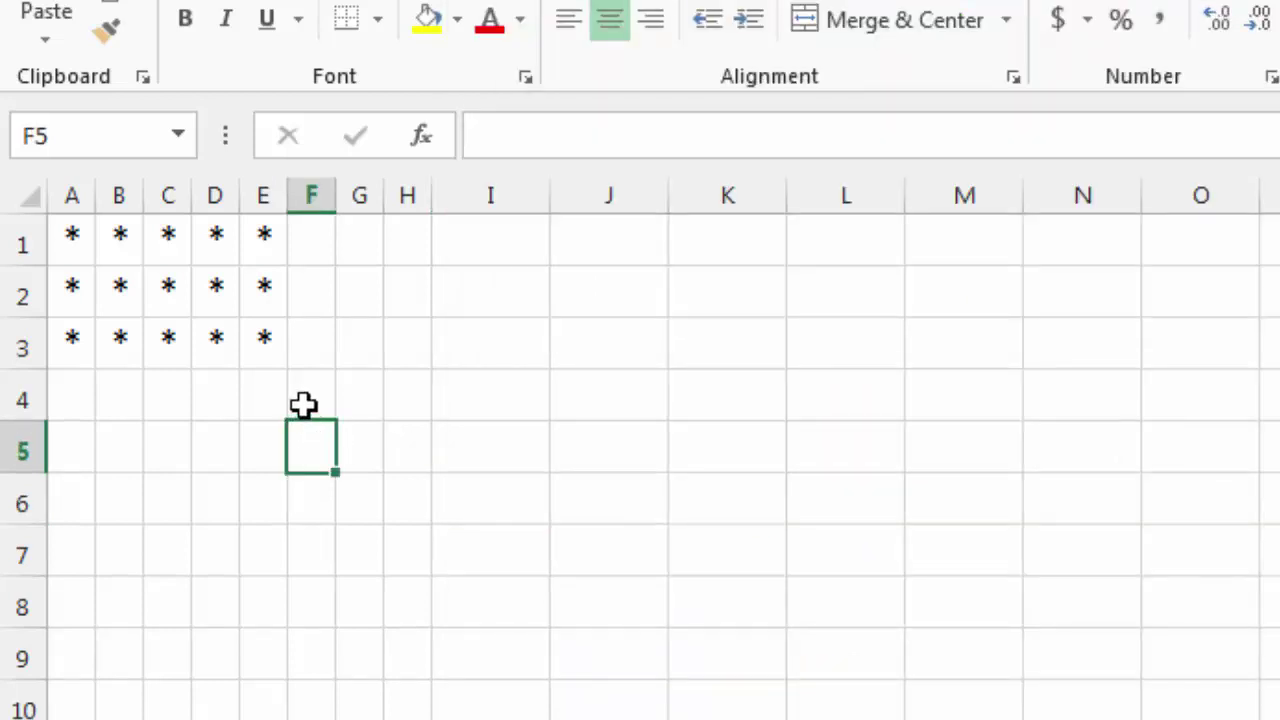
drag(84, 240, 262, 240)
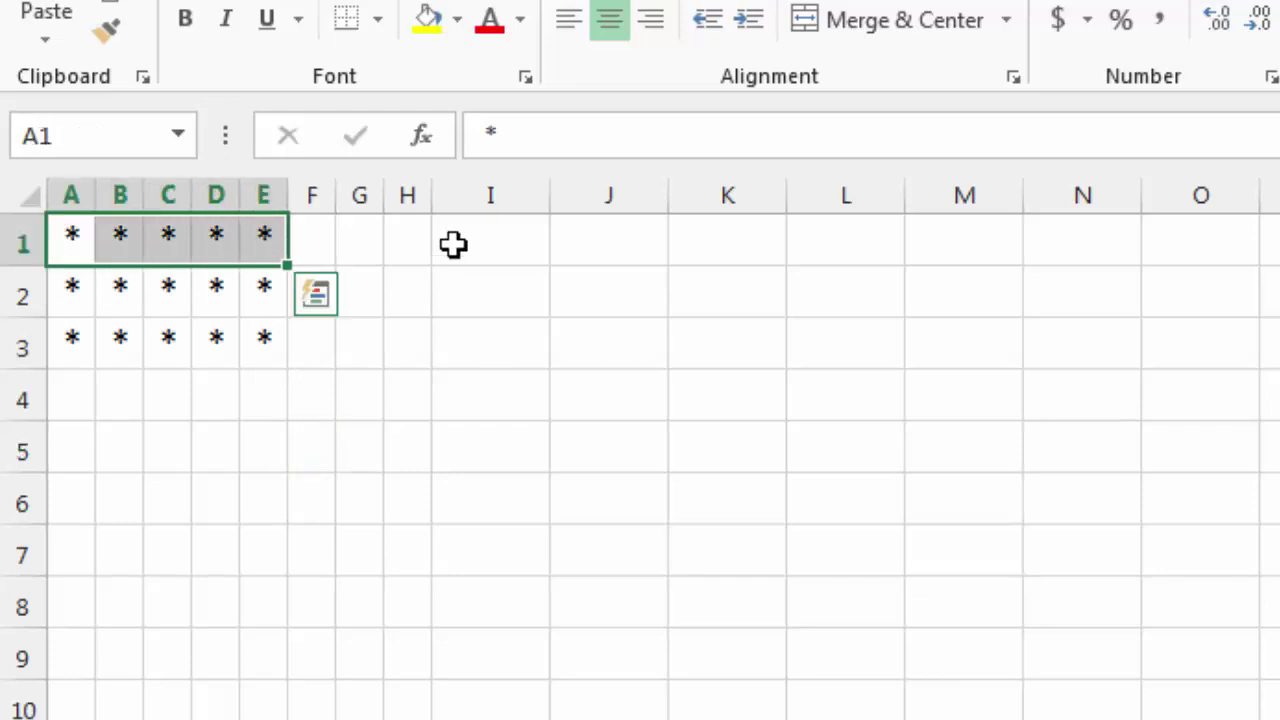
click(377, 20)
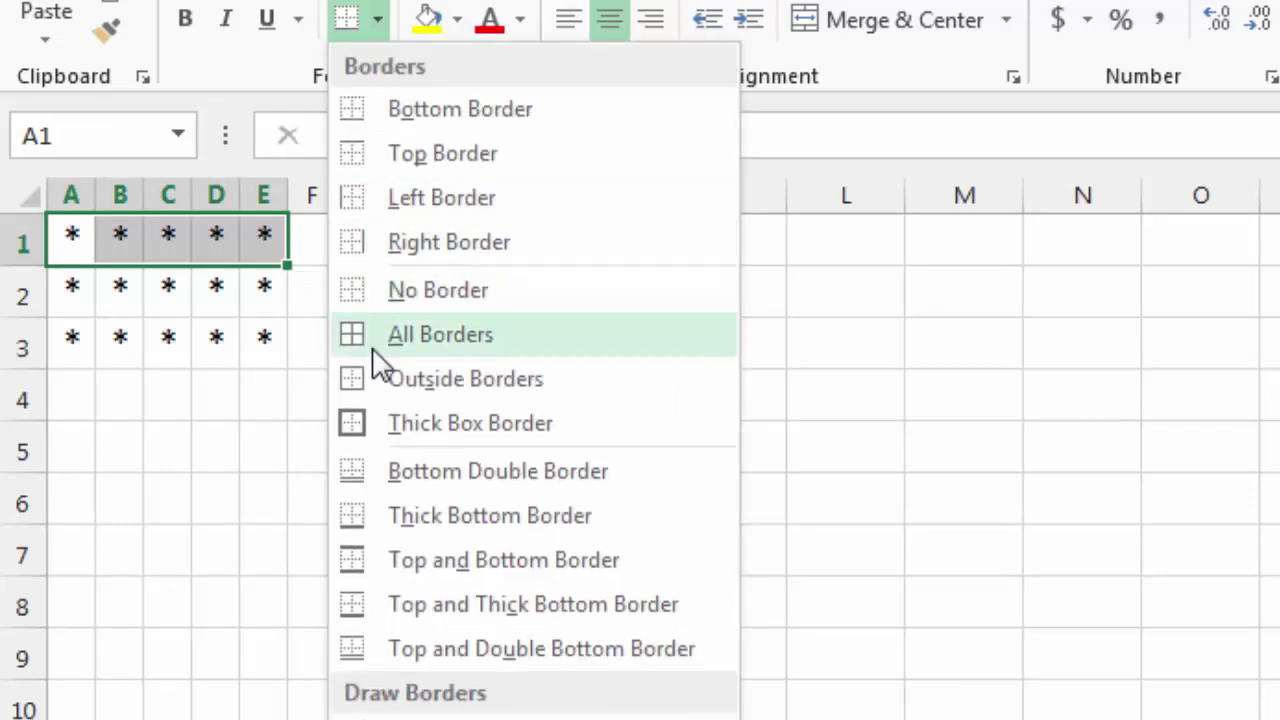
click(376, 340)
drag(72, 288, 165, 287)
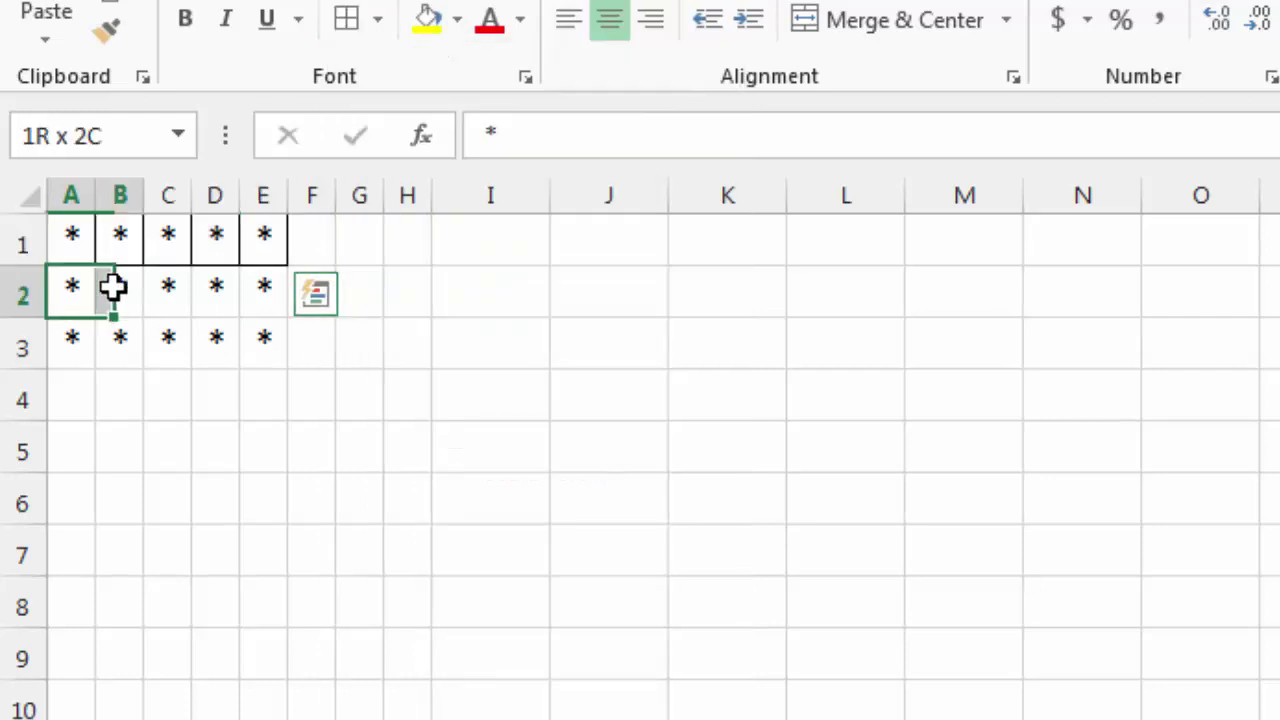
click(350, 22)
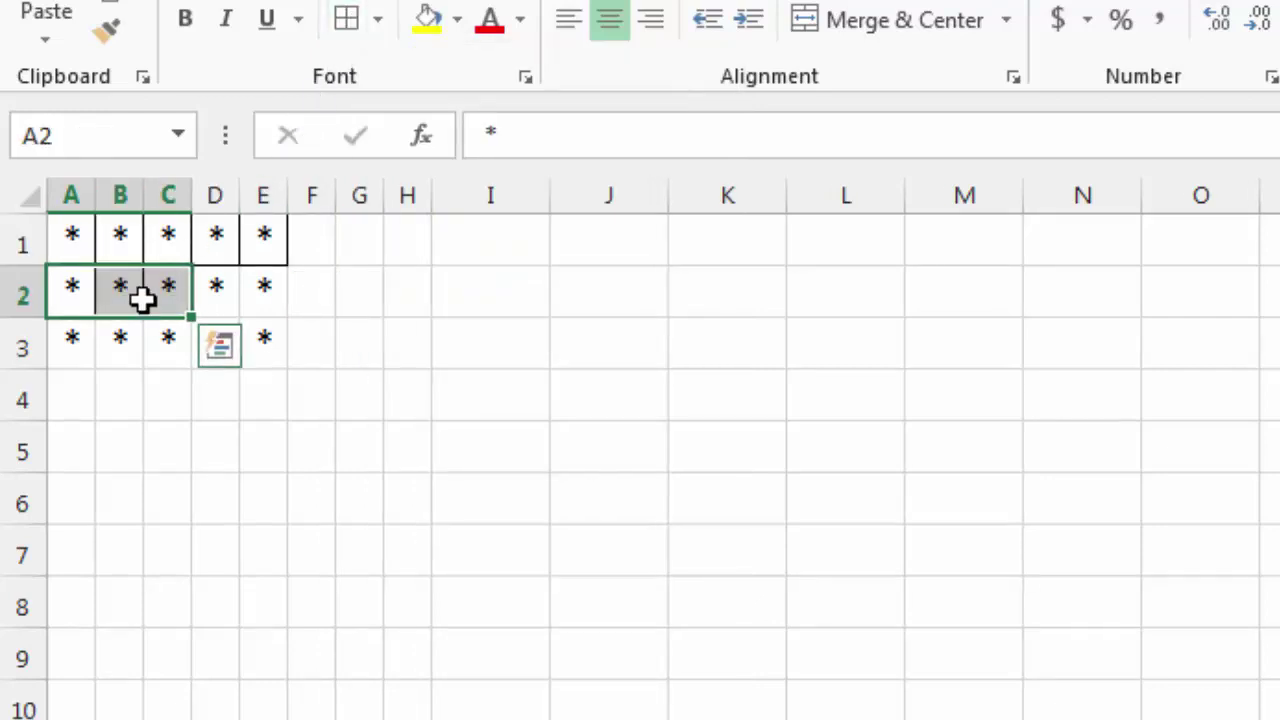
drag(66, 336, 103, 337)
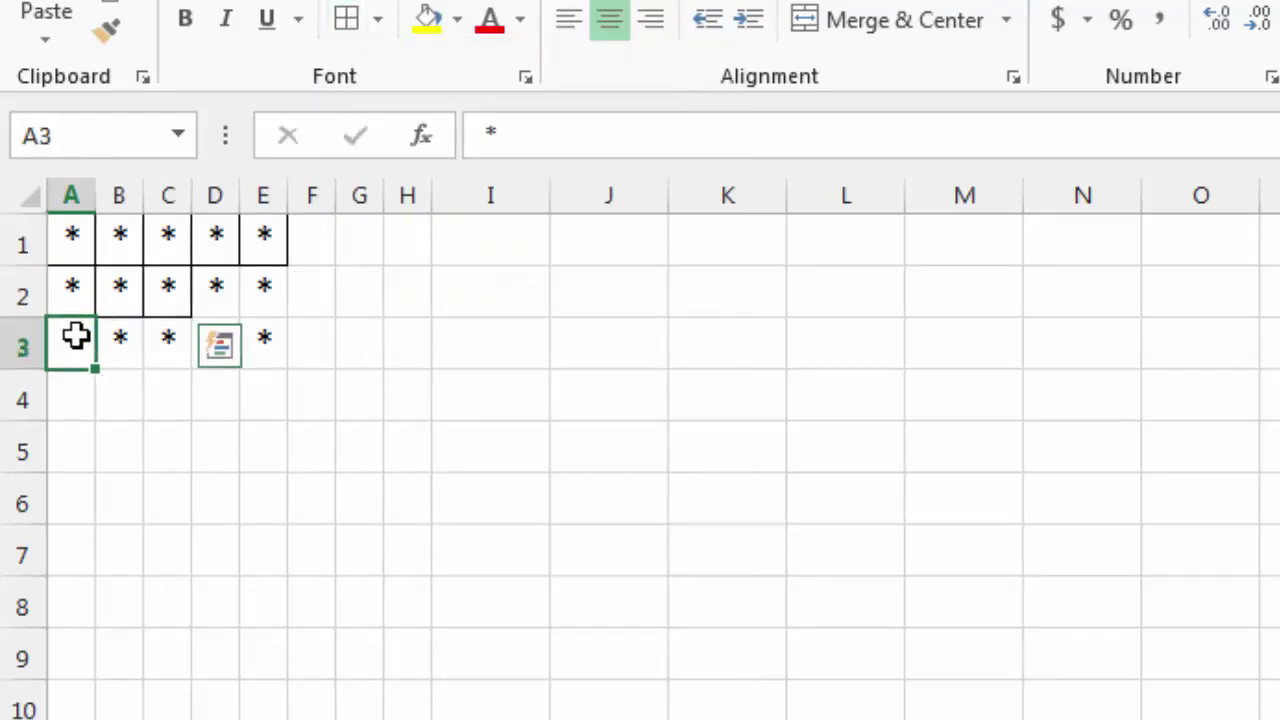
click(352, 22)
click(298, 388)
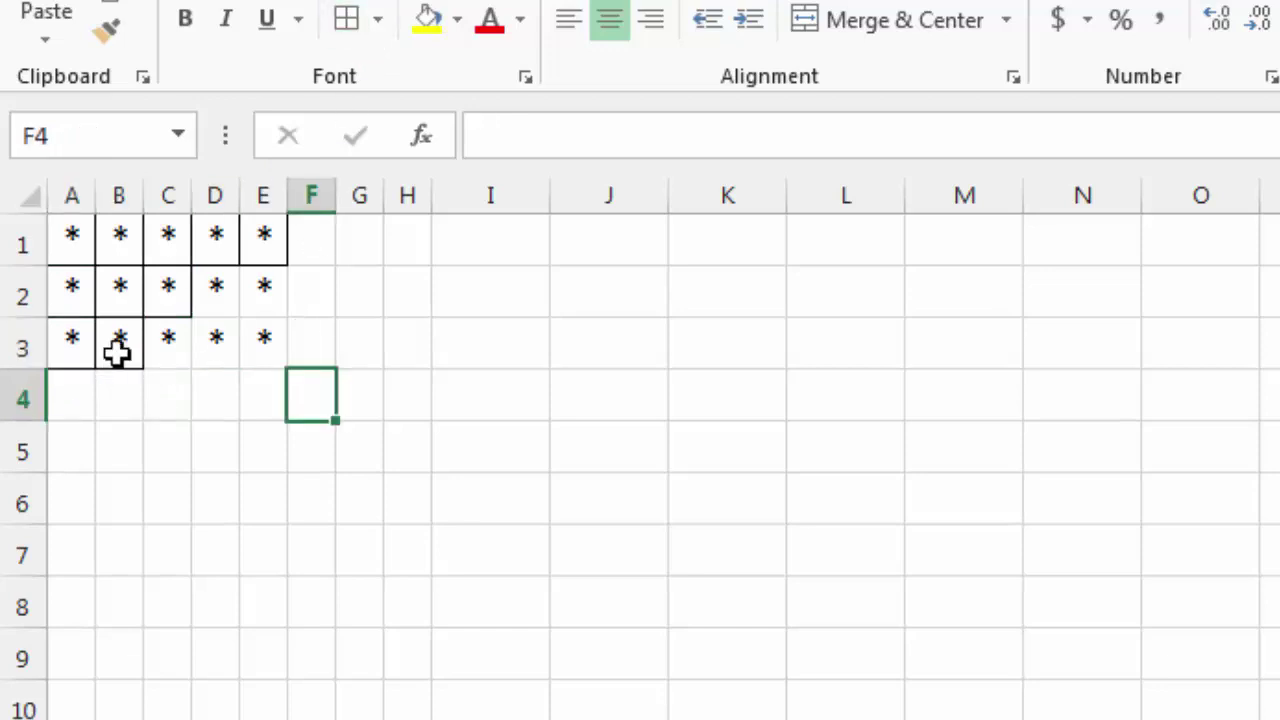
drag(71, 351, 119, 345)
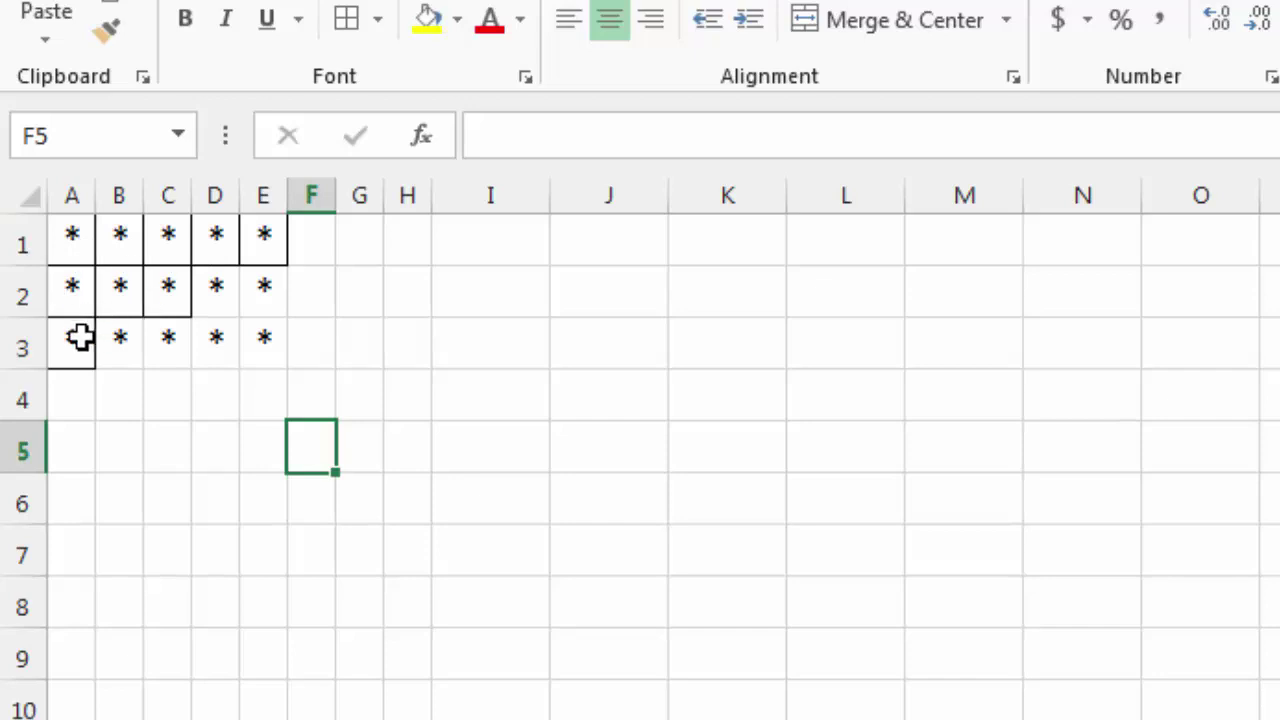
Delete the asterisks in D2:E2 and B3:E3, then clear all of A1:F3 and return to the code.
drag(214, 297, 272, 291)
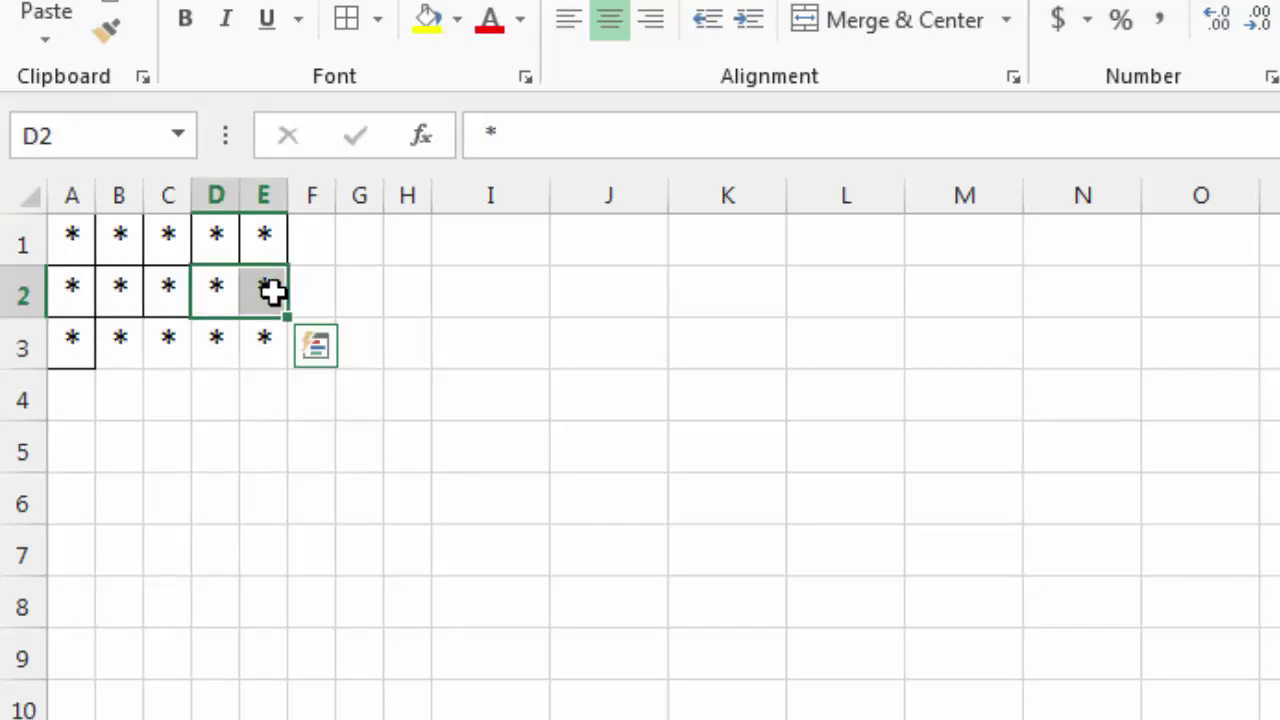
key(Delete)
drag(126, 343, 262, 345)
key(Delete)
click(222, 450)
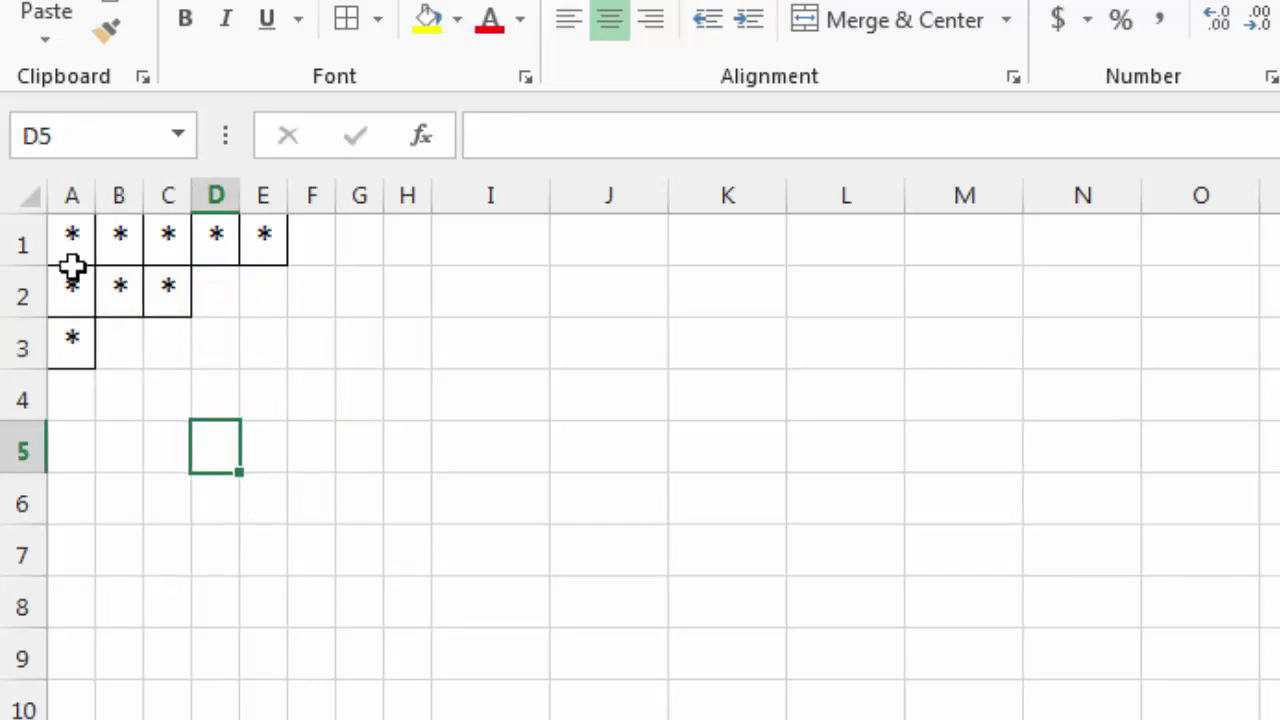
drag(69, 246, 311, 363)
key(Delete)
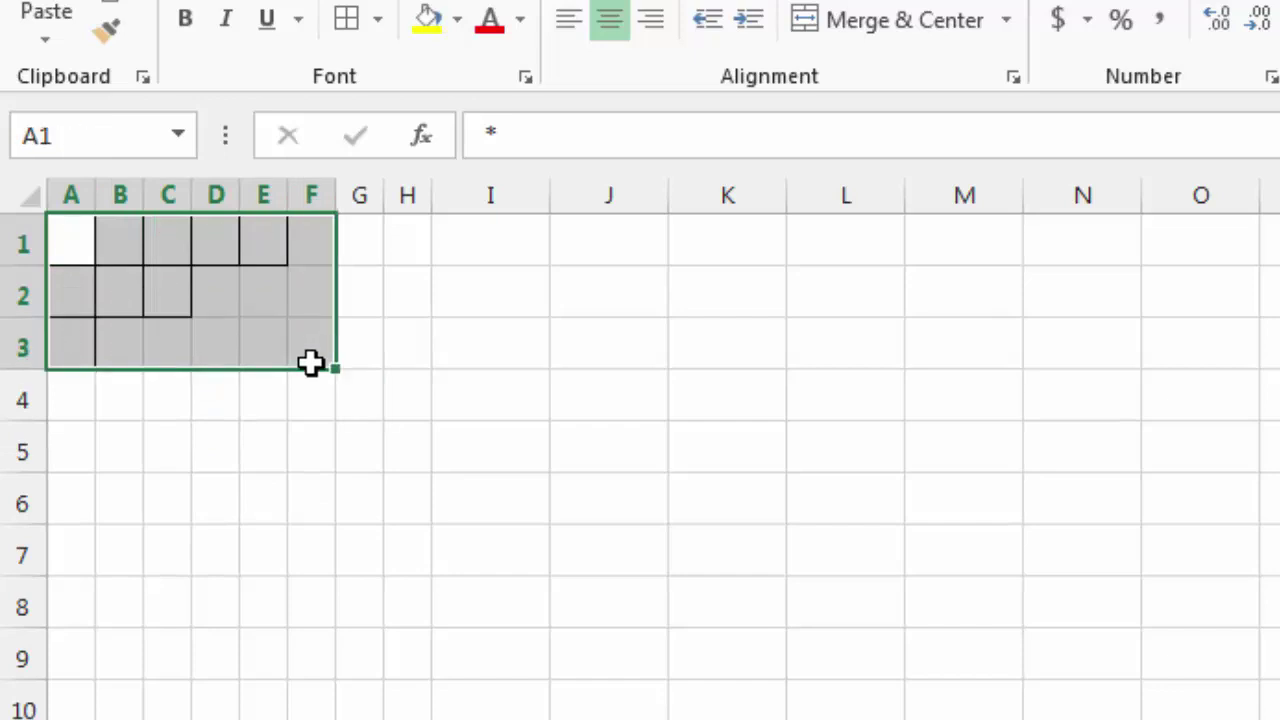
click(226, 432)
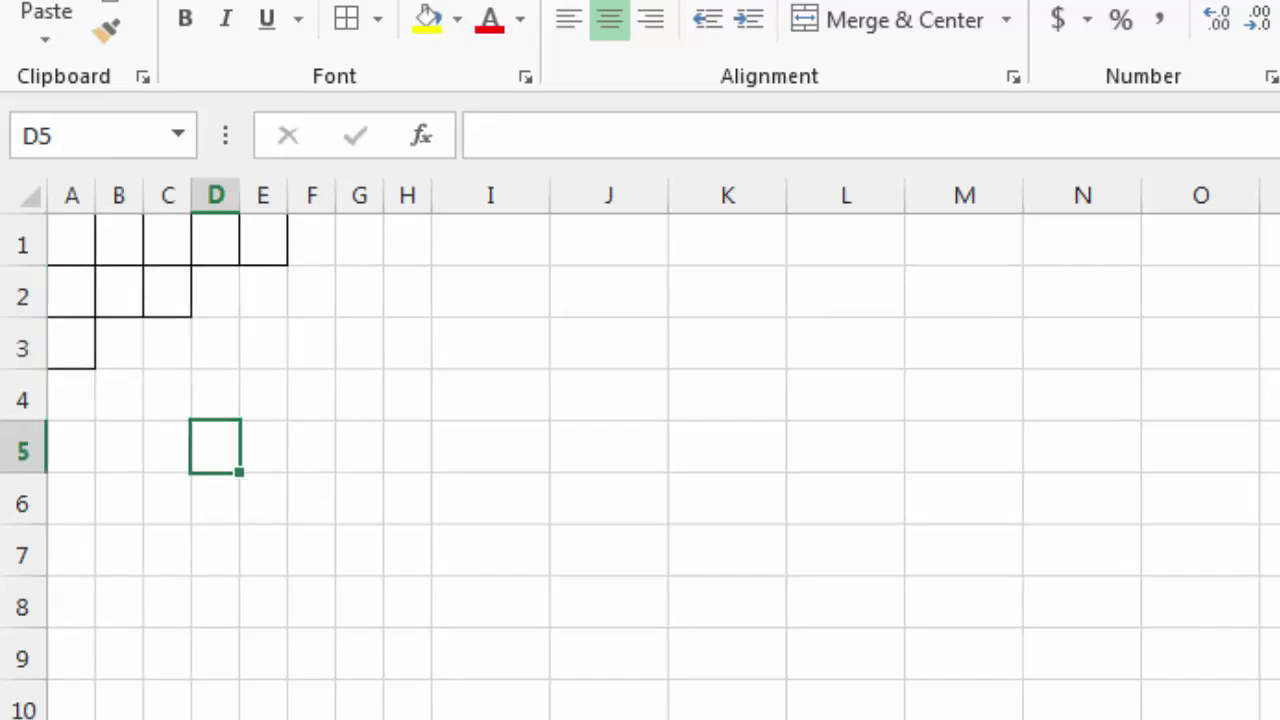
key(alt+F11)
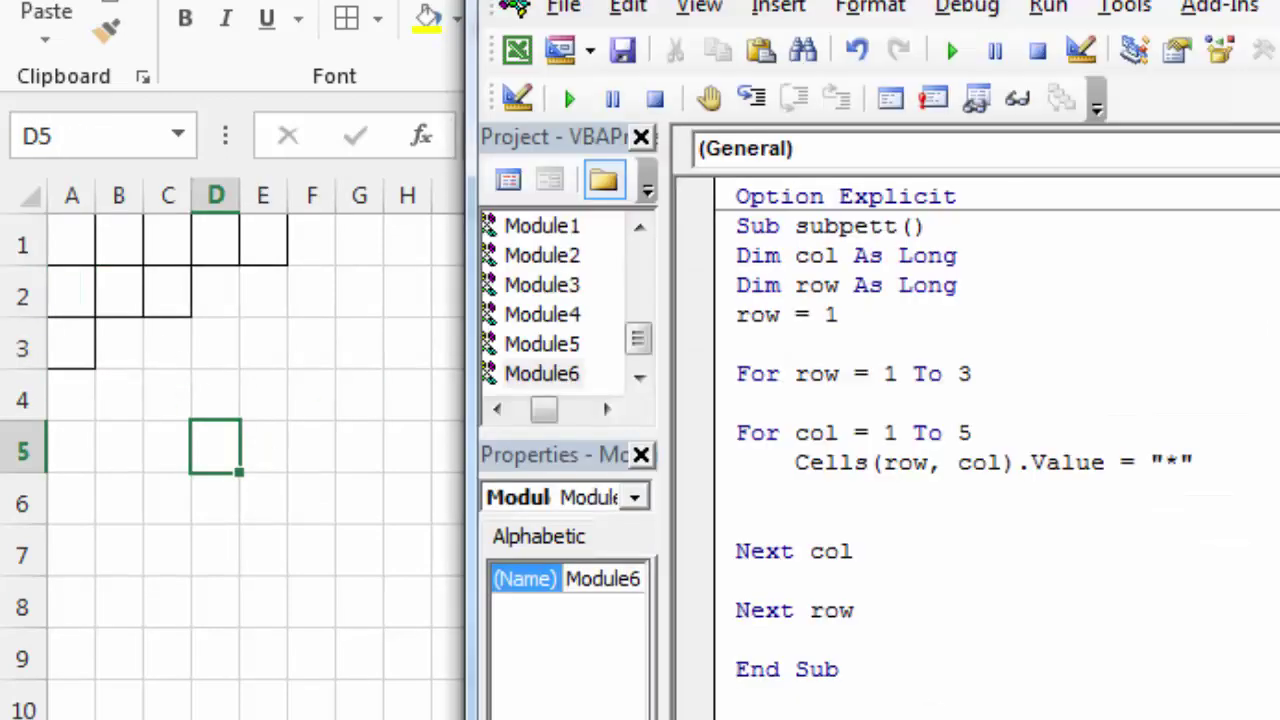
Change the column loop limit from 5 to m, making it For col = 1 To m.
click(1008, 426)
key(BackSpace)
text(m)
Declare Dim m As Long and initialize m = 5 after row = 1.
click(977, 292)
key(Return)
text(dim m as long)
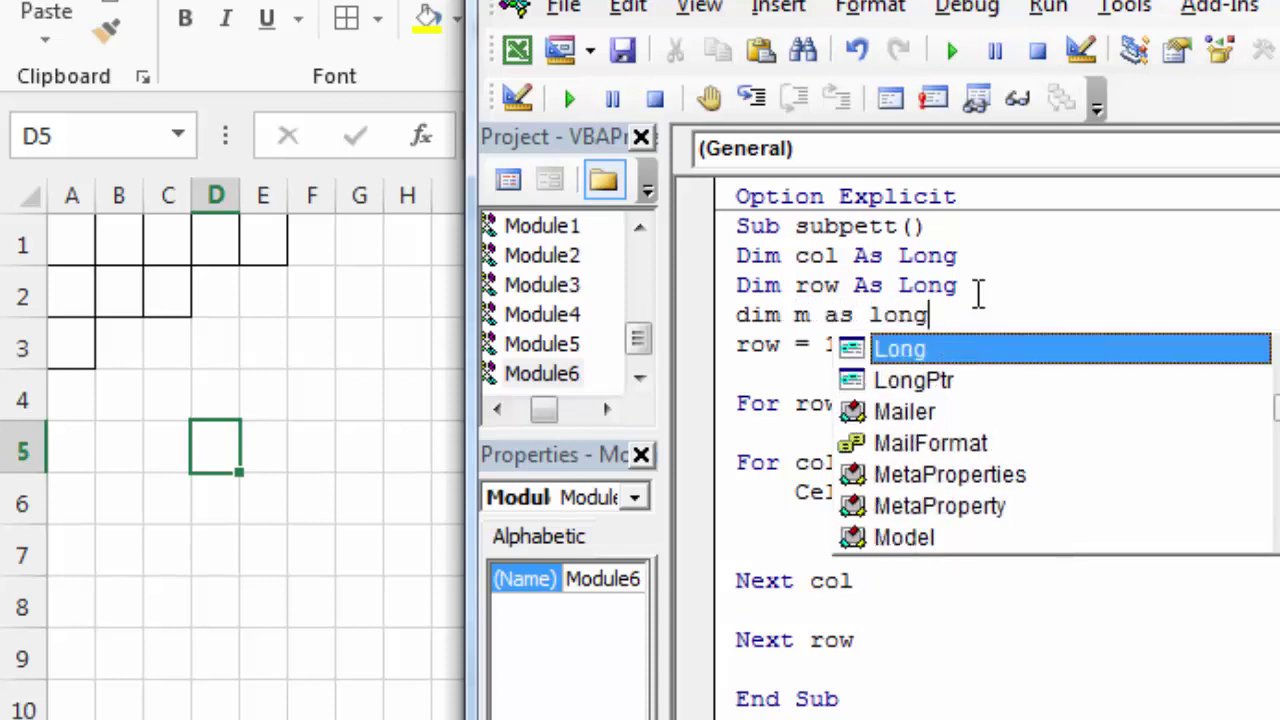
key(Return)
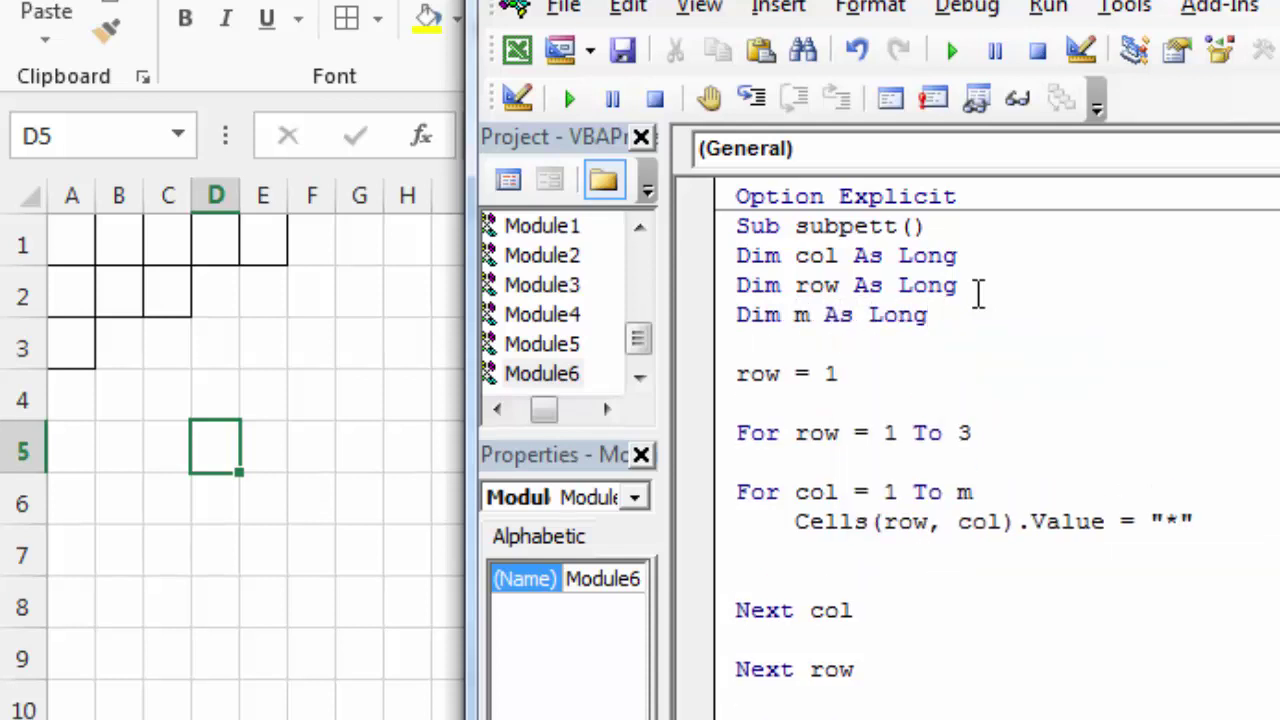
click(840, 395)
text(m = )
text(5)
Add m = m - 2 on the line below Next col.
click(1080, 483)
scroll(990, 495, down, 1)
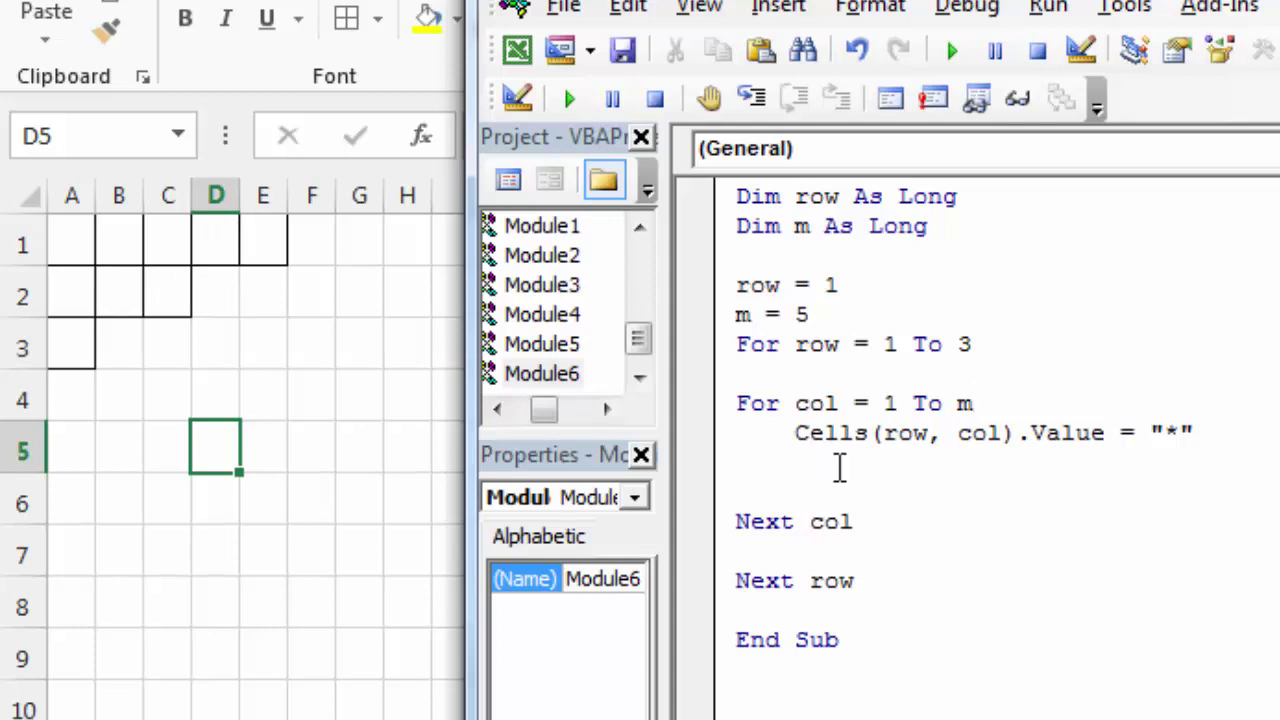
click(755, 550)
text(m = m - )
text(2)
click(1030, 600)
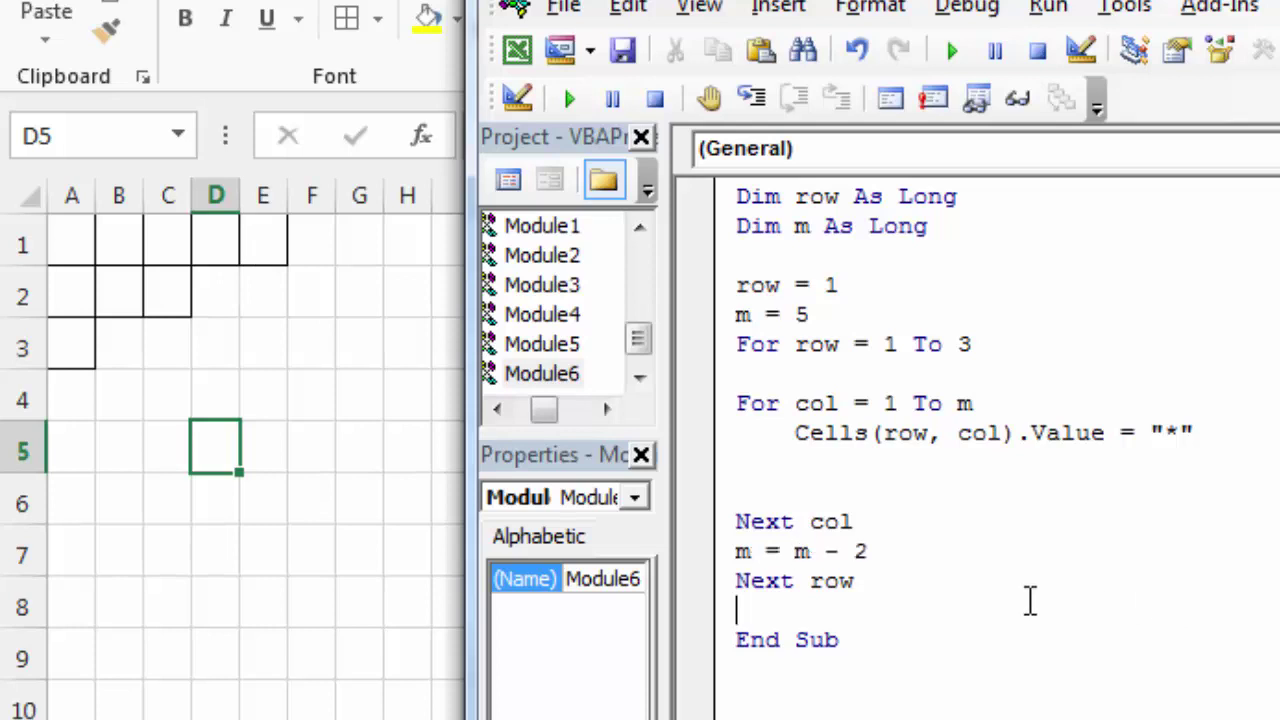
click(825, 285)
Step through the revised macro with F8, filling A1:E1 with asterisks until row 2 begins.
key(F8)
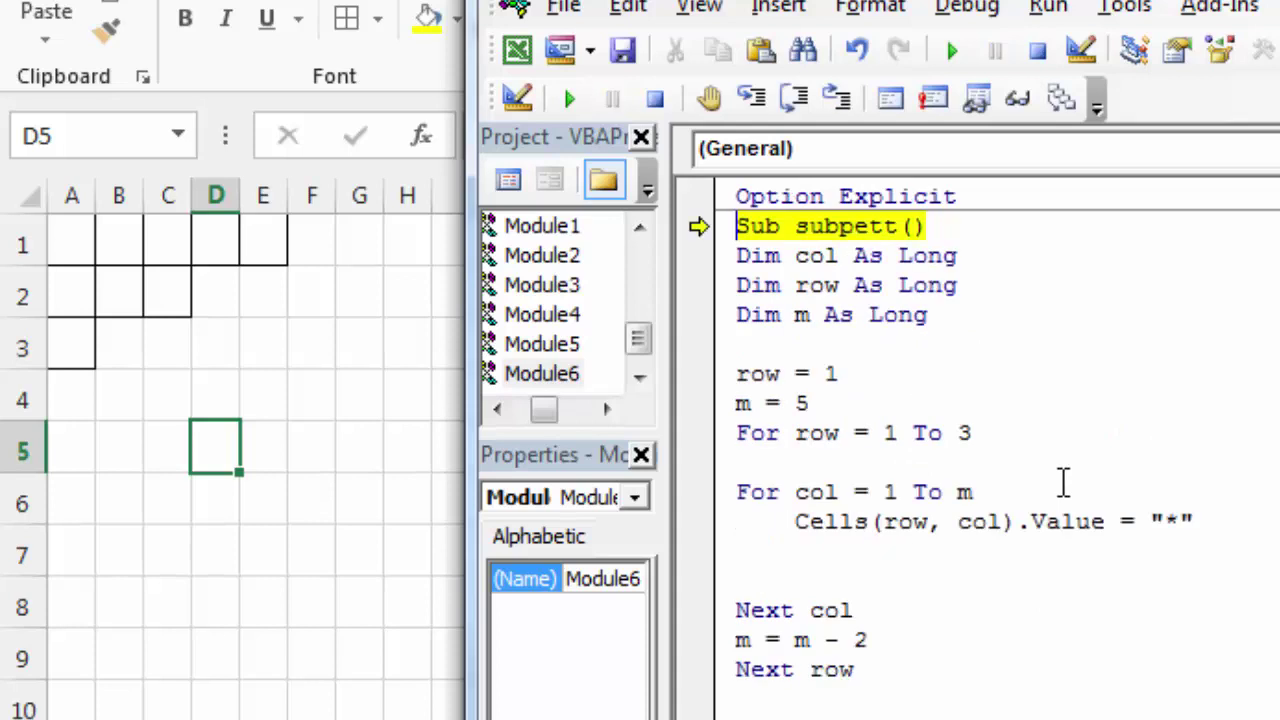
key(F8)
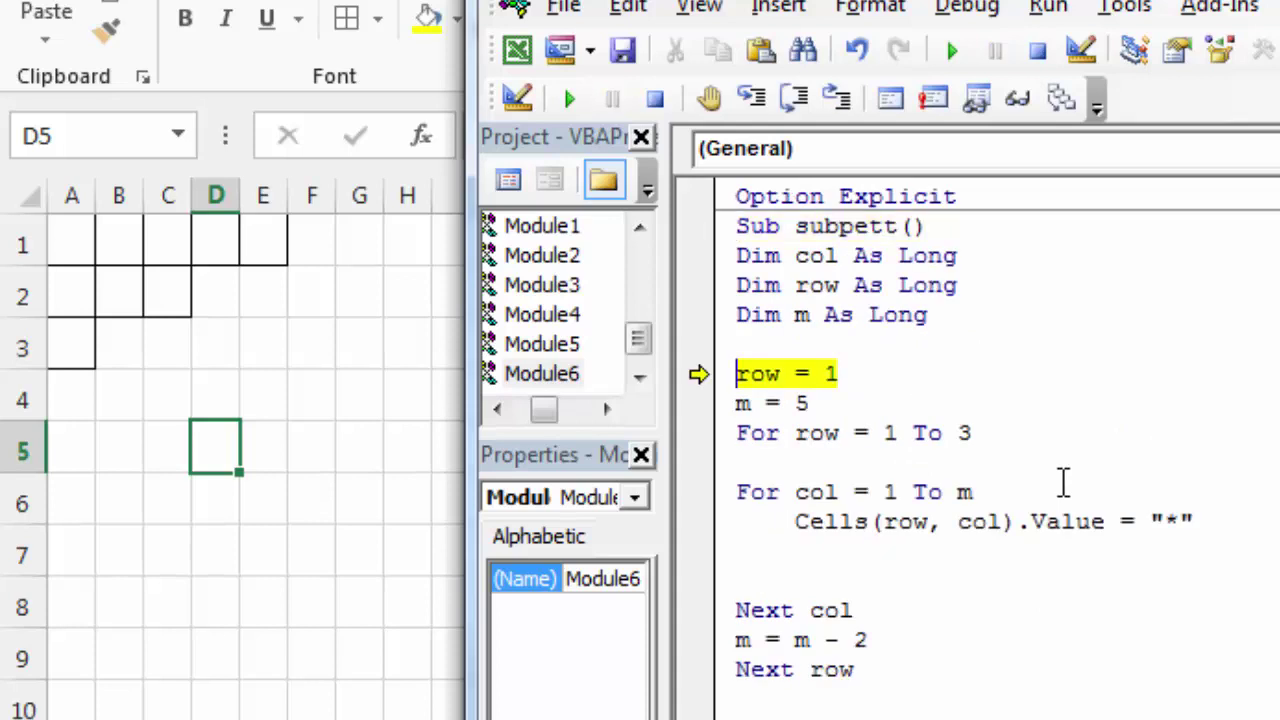
key(F8)
key(F8)
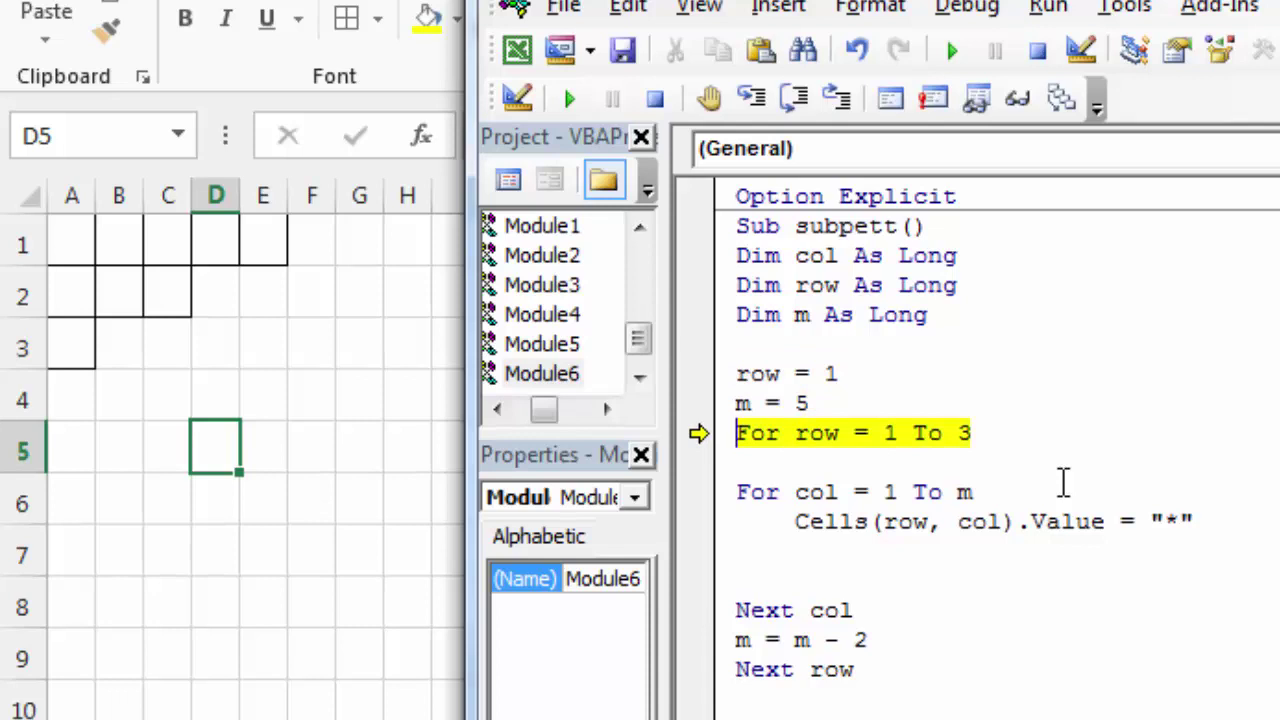
key(F8)
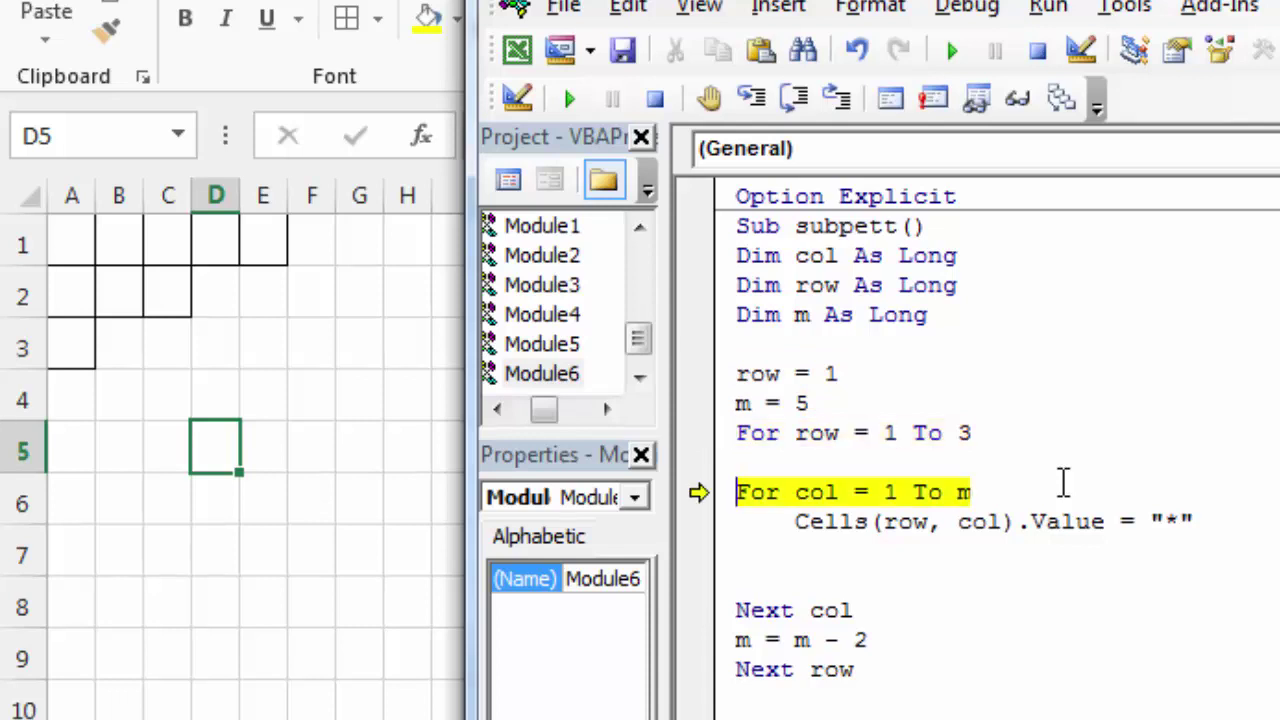
key(F8)
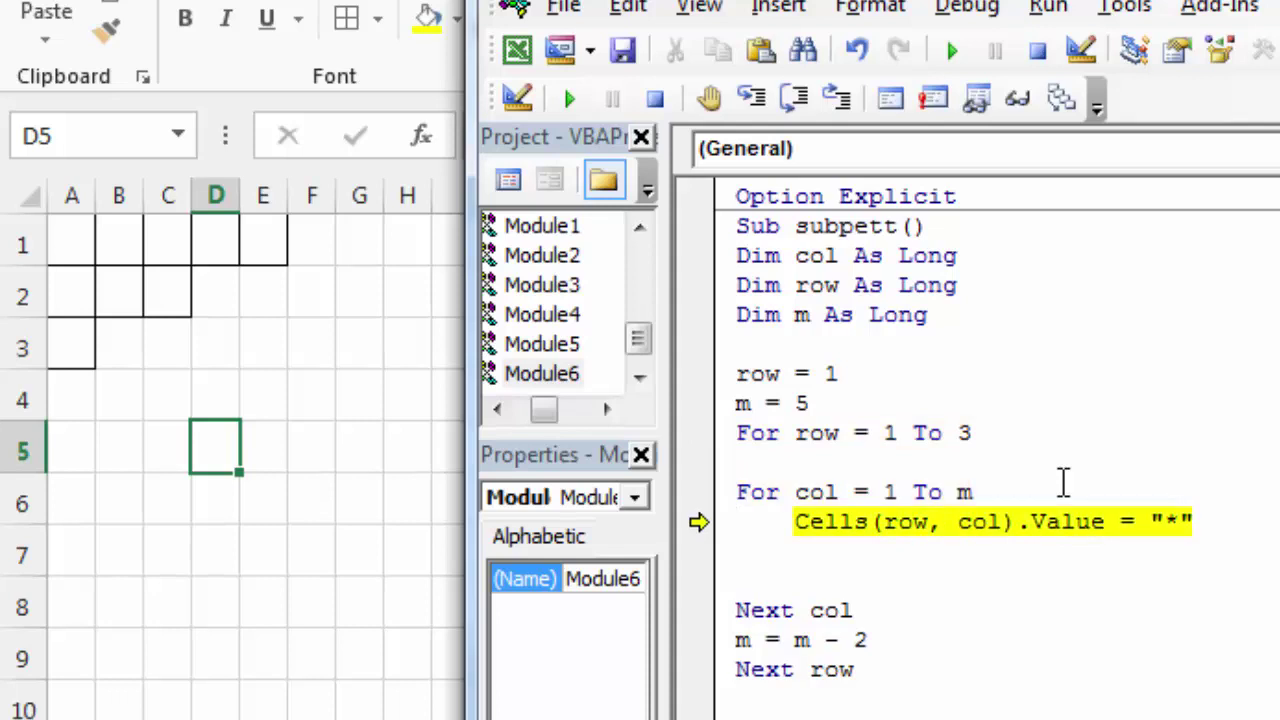
key(F8)
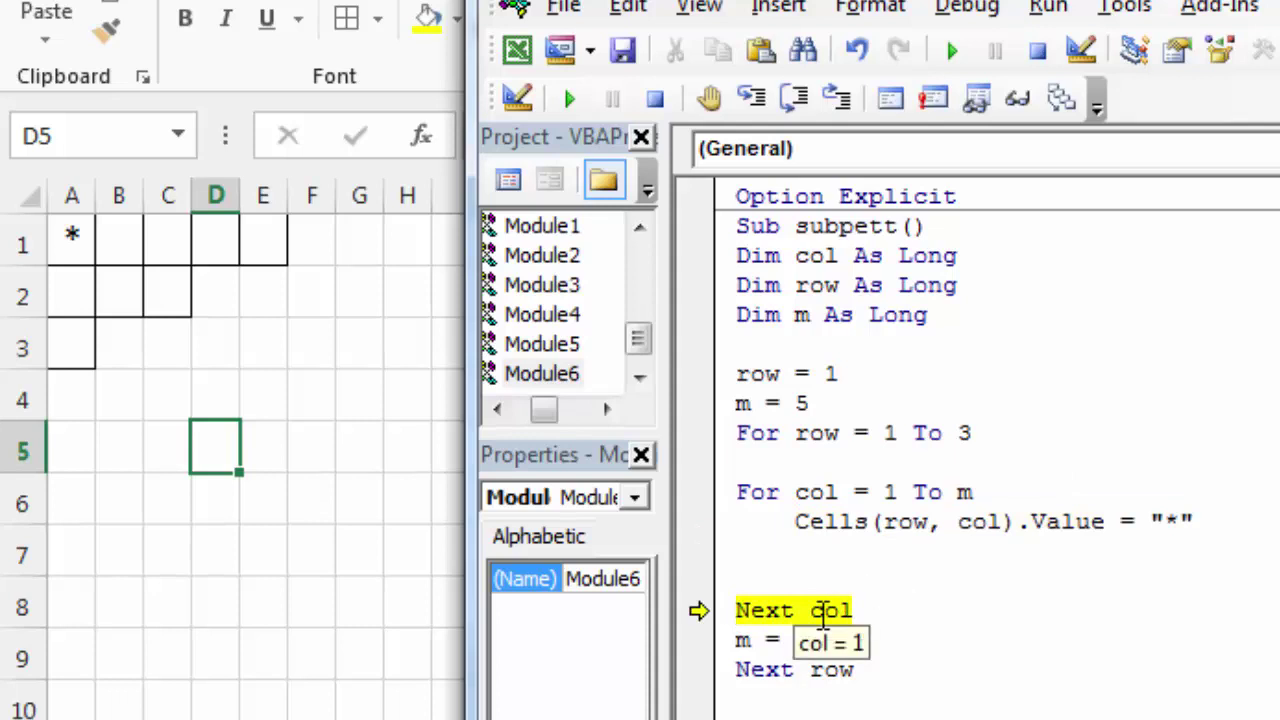
key(F8)
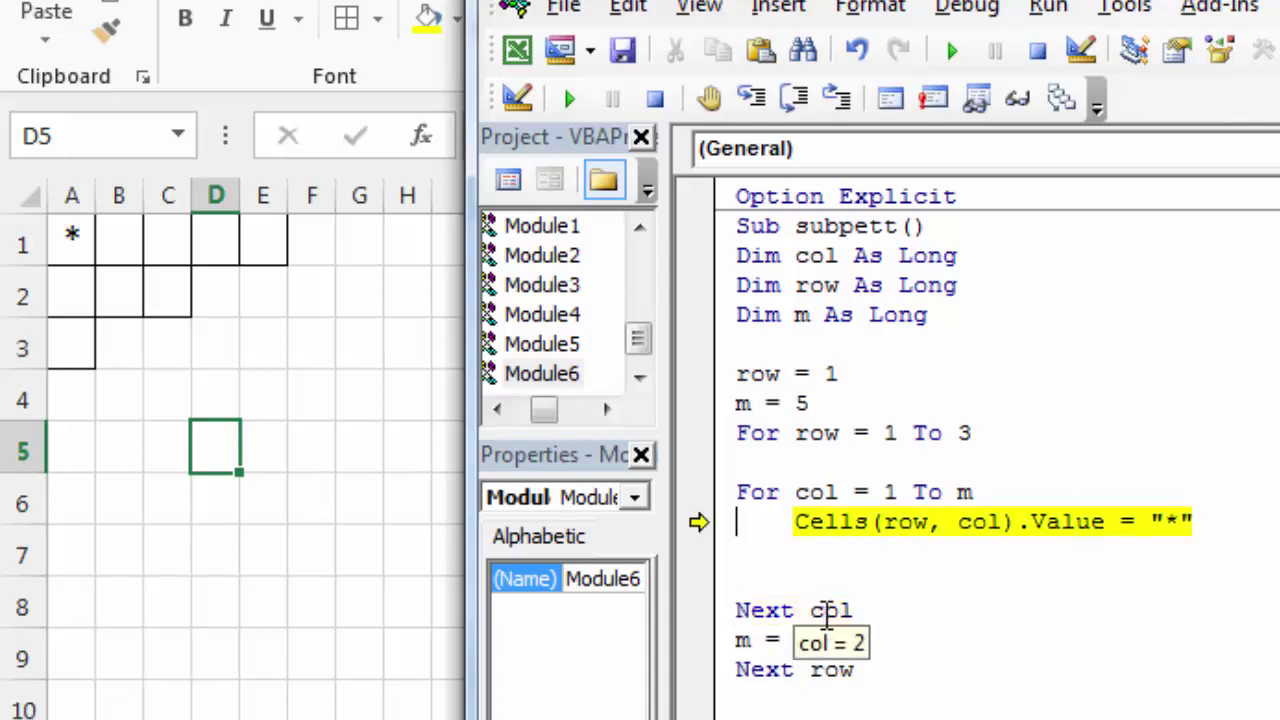
key(F8)
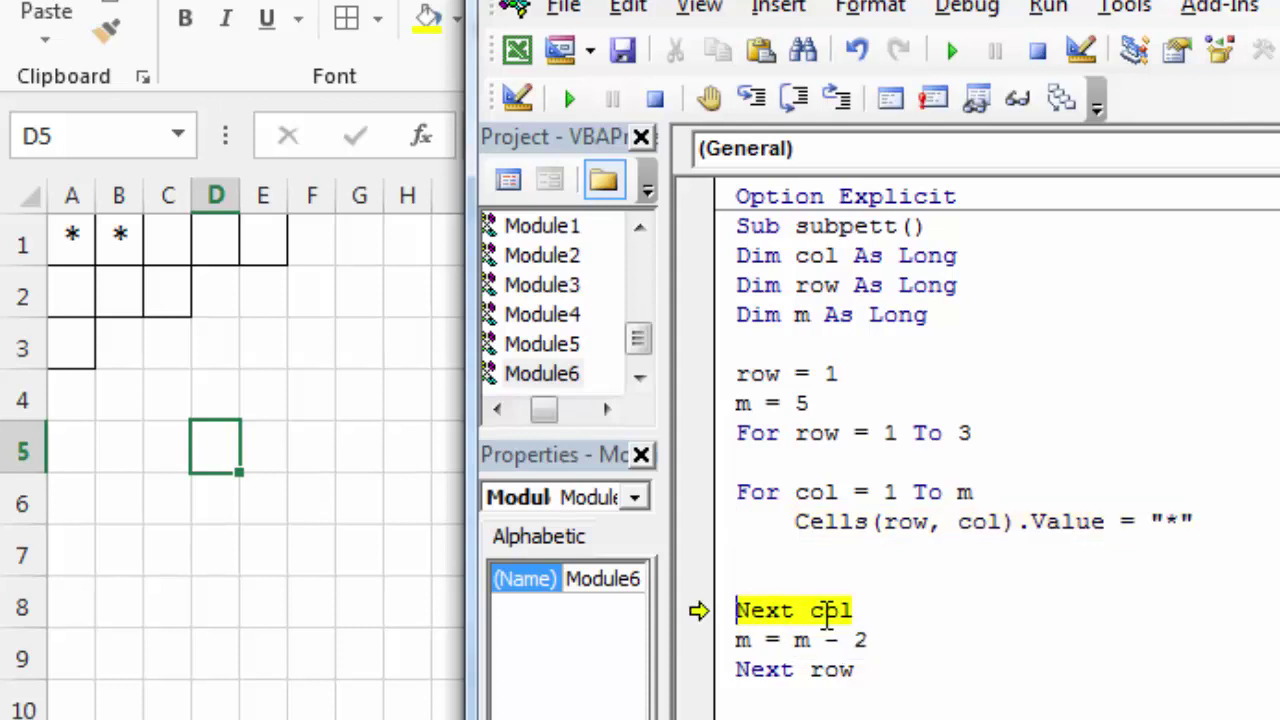
key(F8)
key(F8)
key(F8)
key(F8)
key(F8)
key(F8)
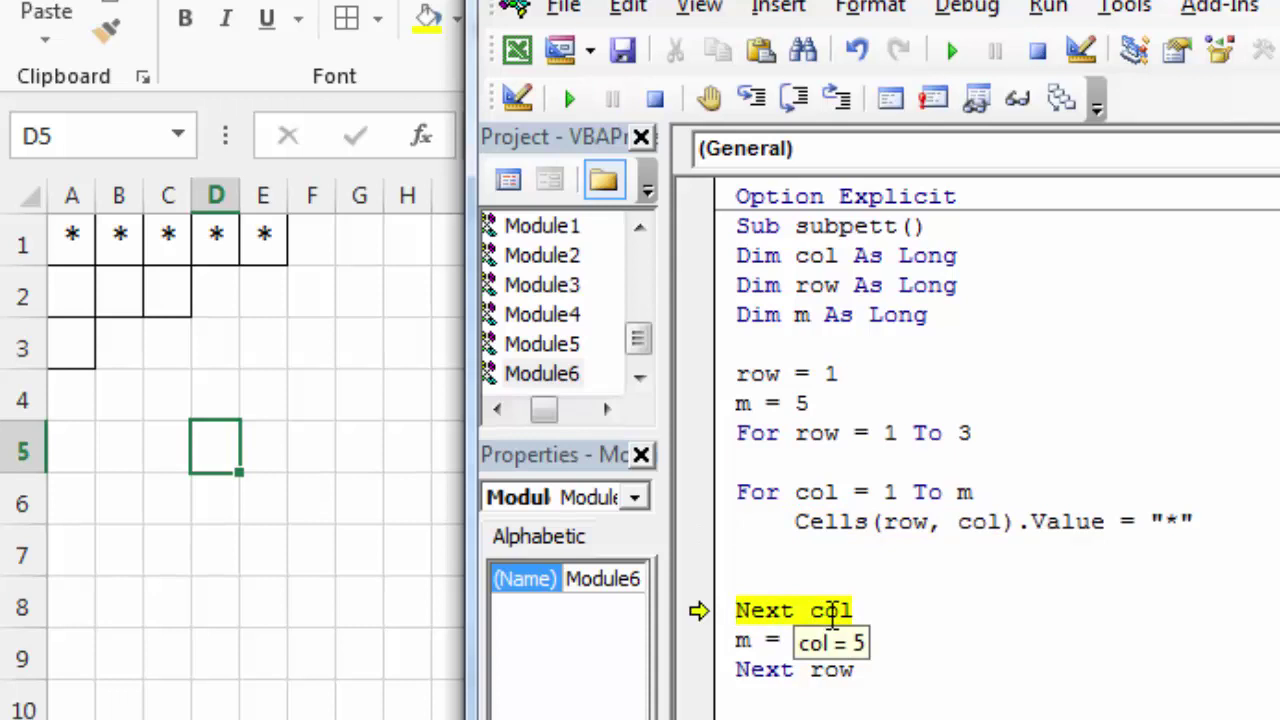
key(F8)
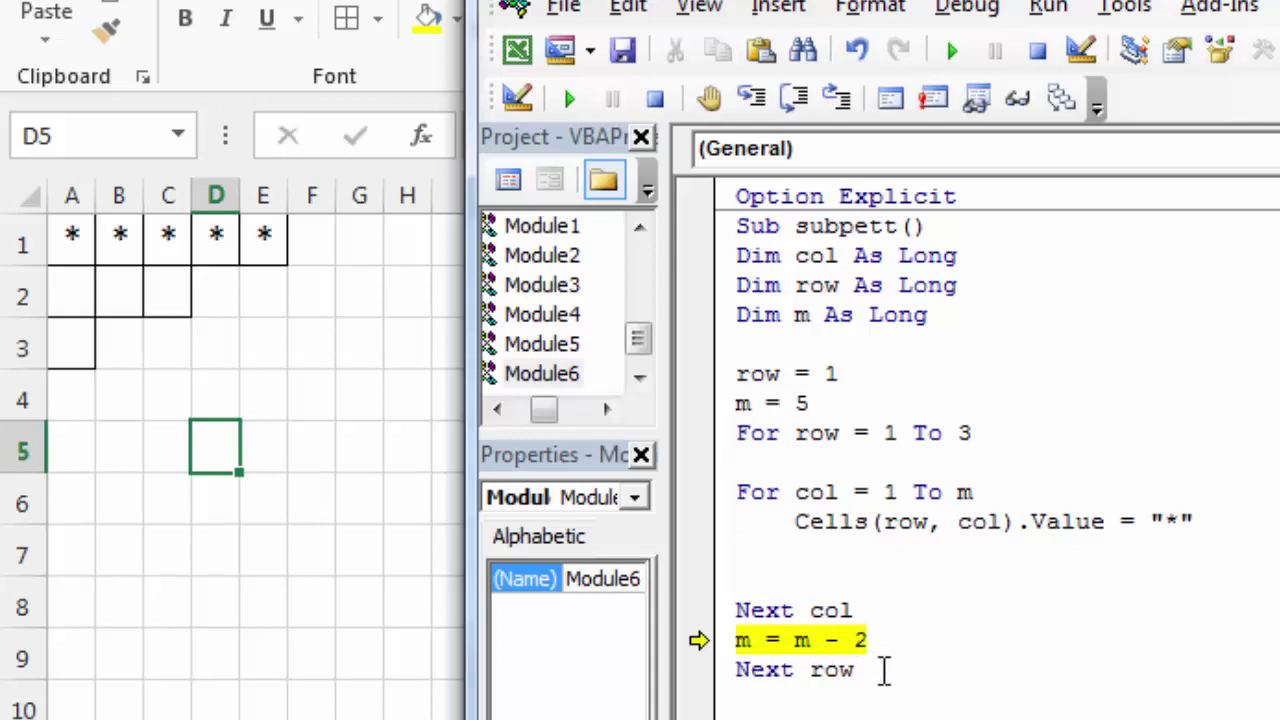
key(F8)
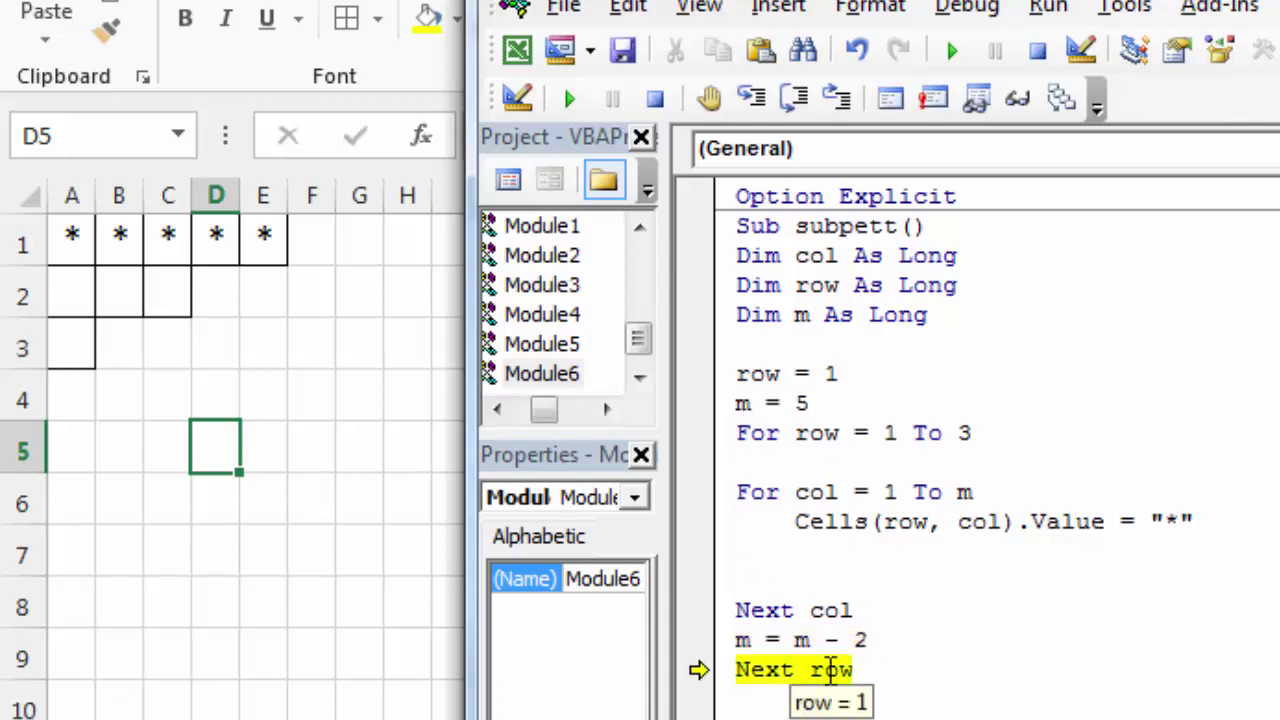
key(F8)
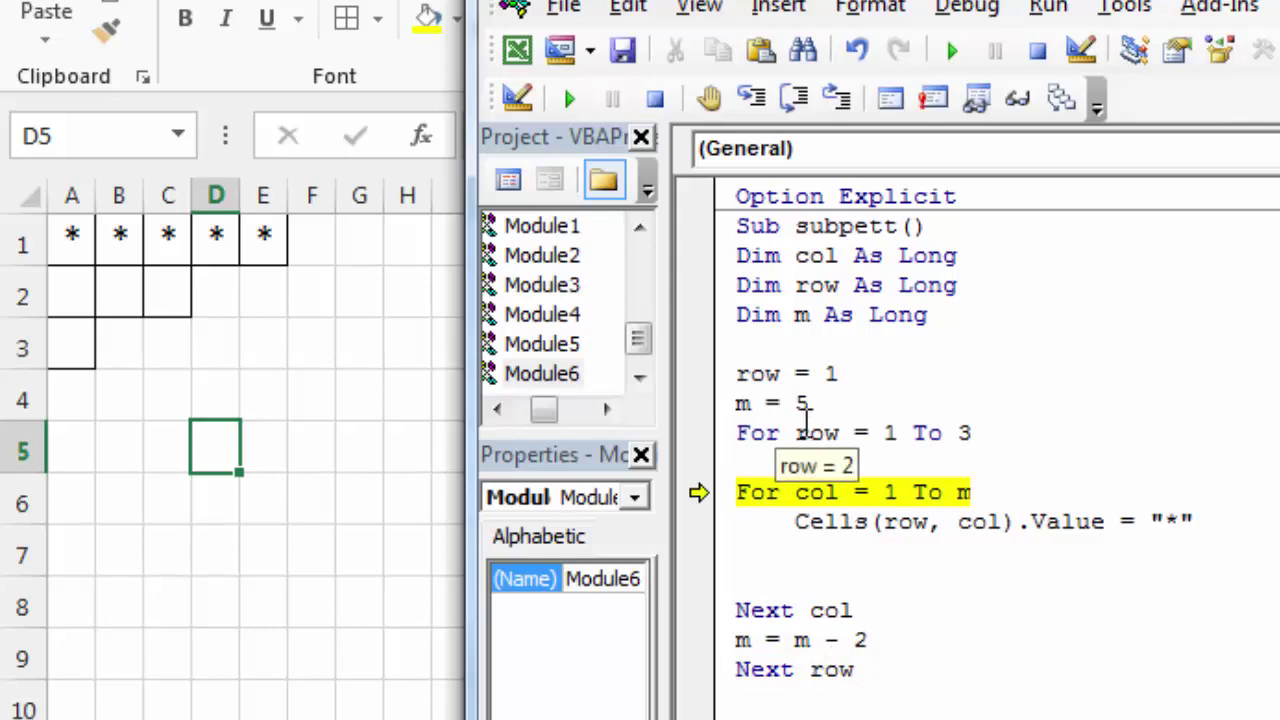
Keep stepping with F8 so A2:C2 get asterisks, A3 gets one, and End Sub is reached.
key(F8)
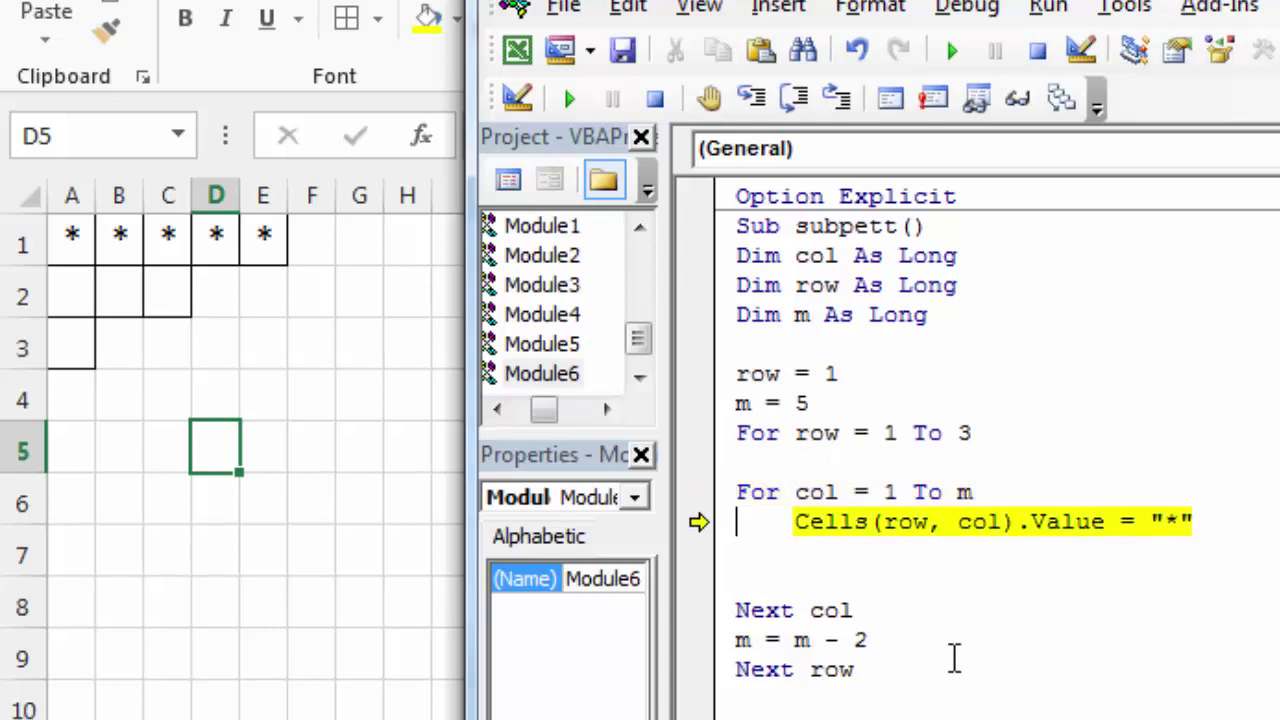
key(F8)
key(F8)
key(F8)
key(F8)
key(F8)
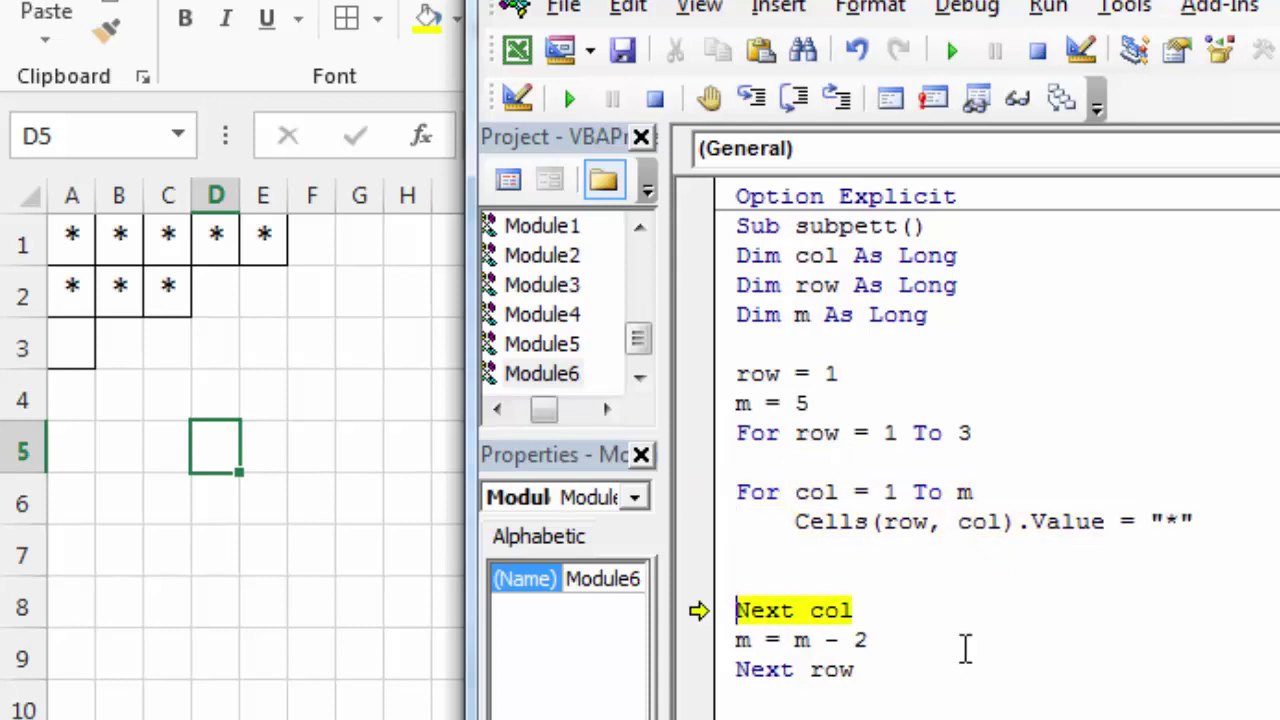
key(F8)
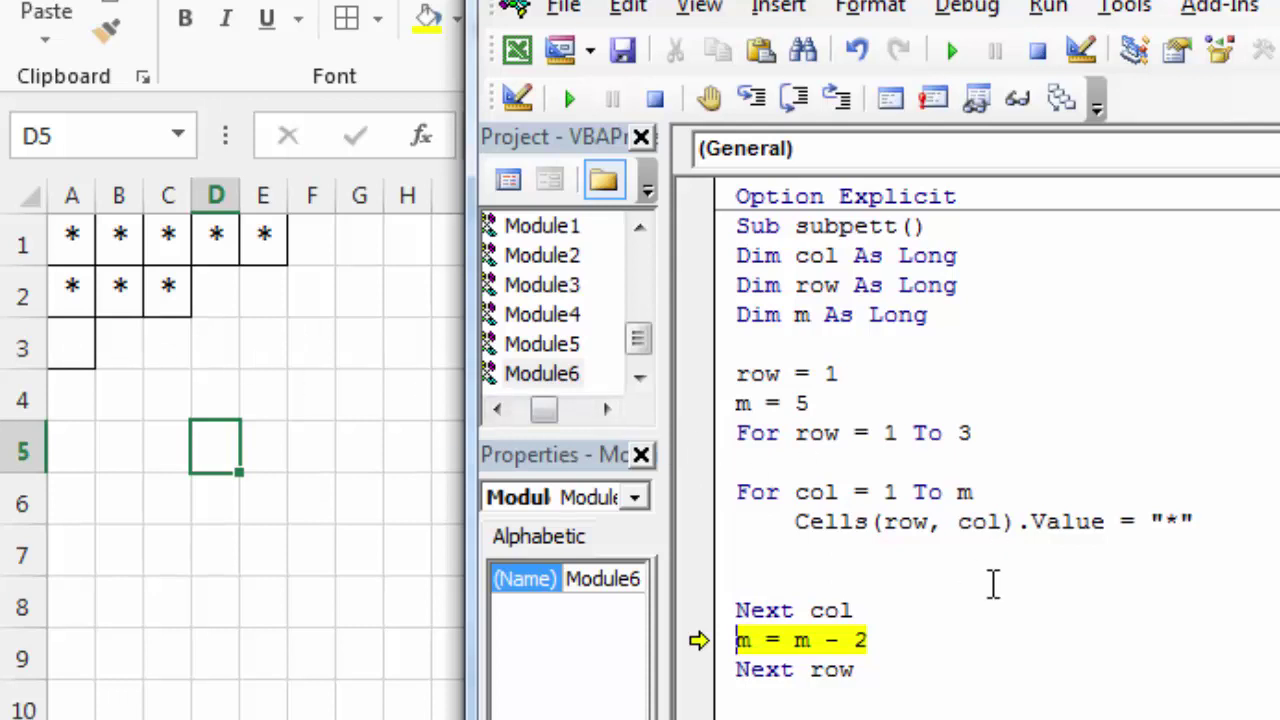
key(F8)
key(F8)
key(F8)
key(F8)
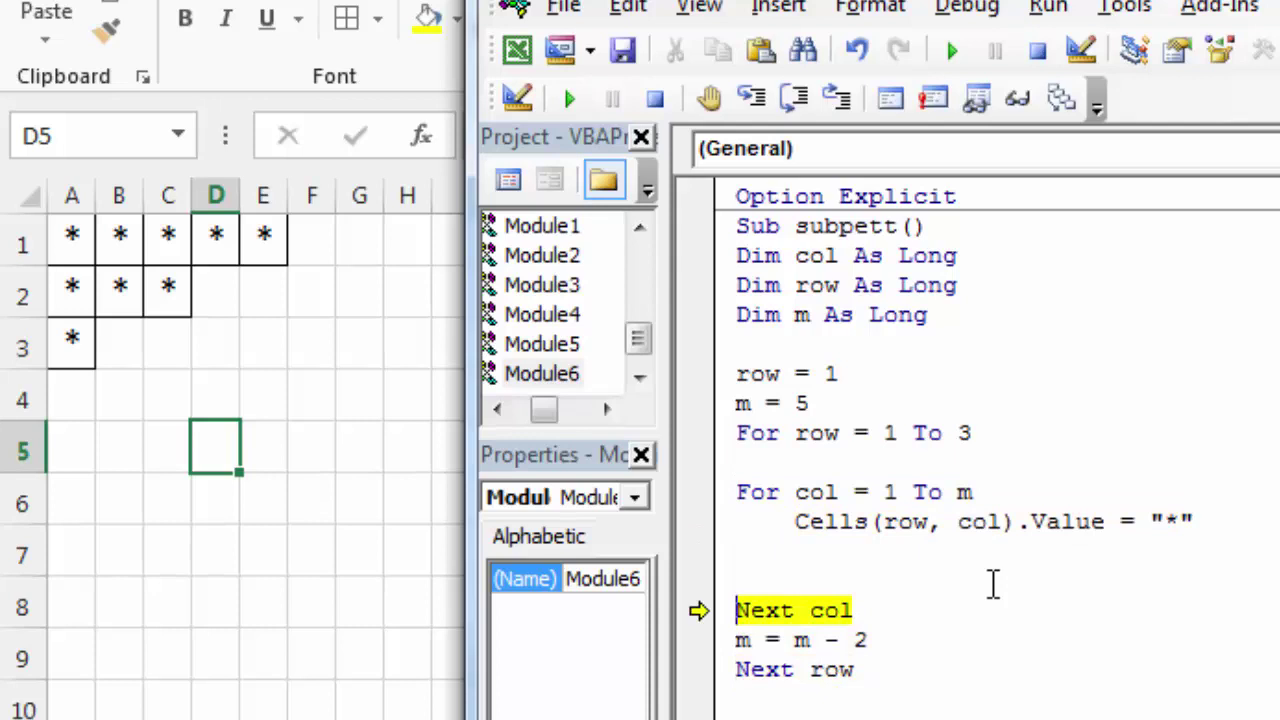
key(F8)
key(F8)
key(F8)
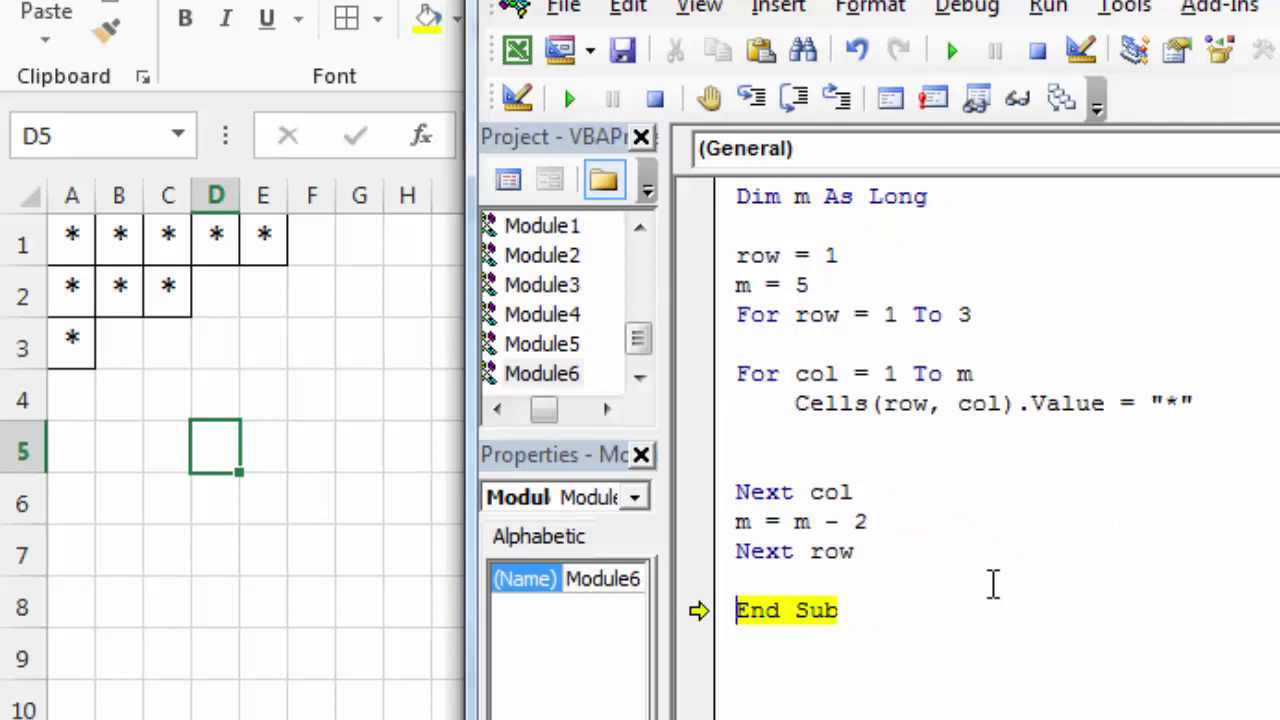
key(F8)
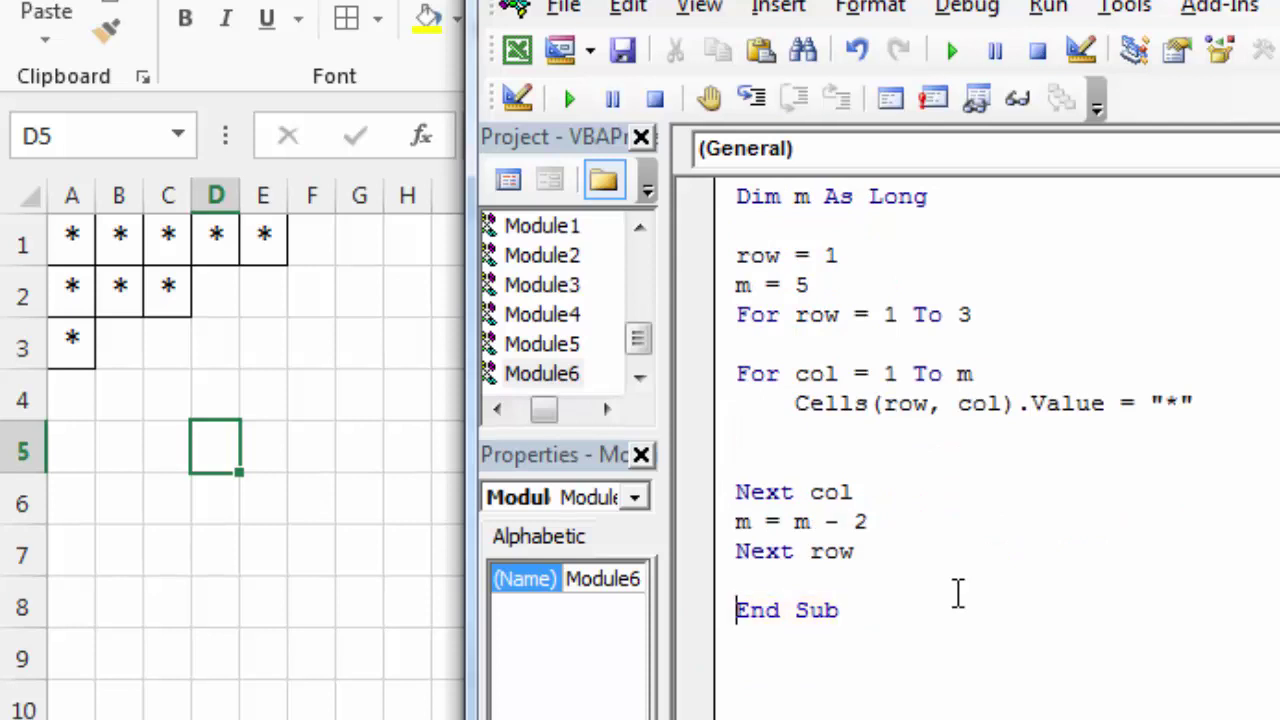
Apply All Borders to cells B3 and D2.
click(251, 394)
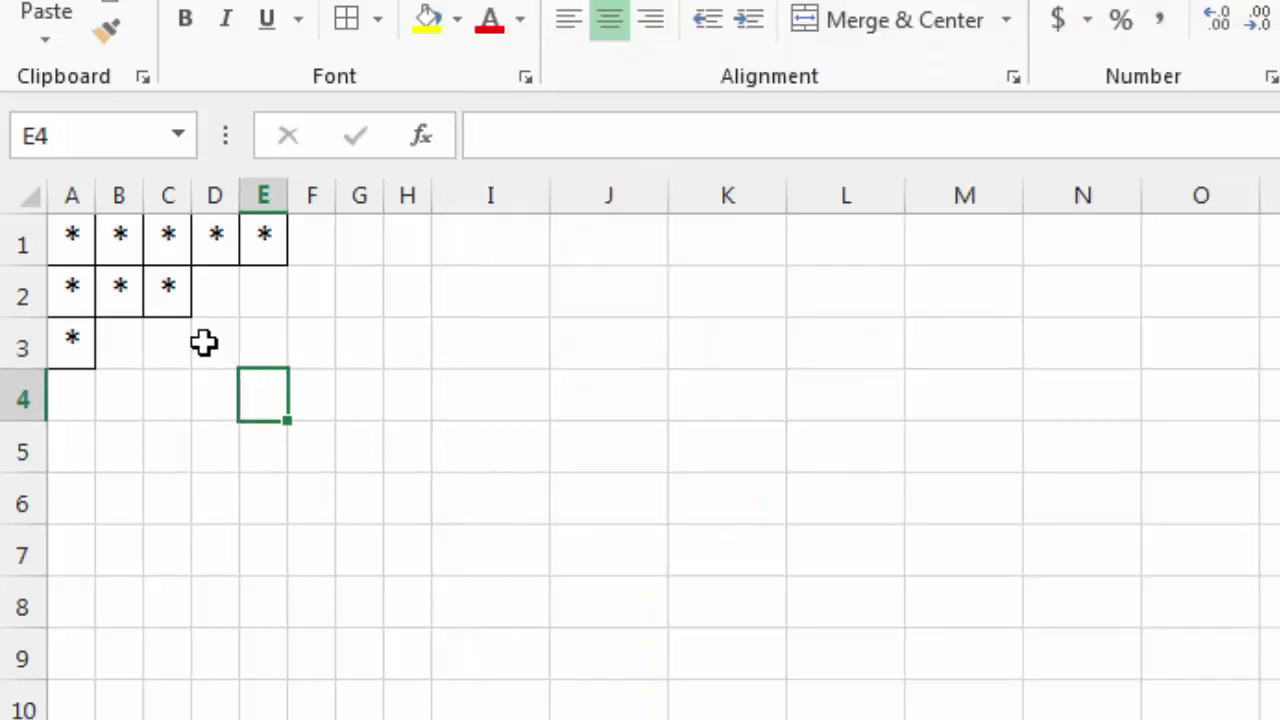
click(108, 340)
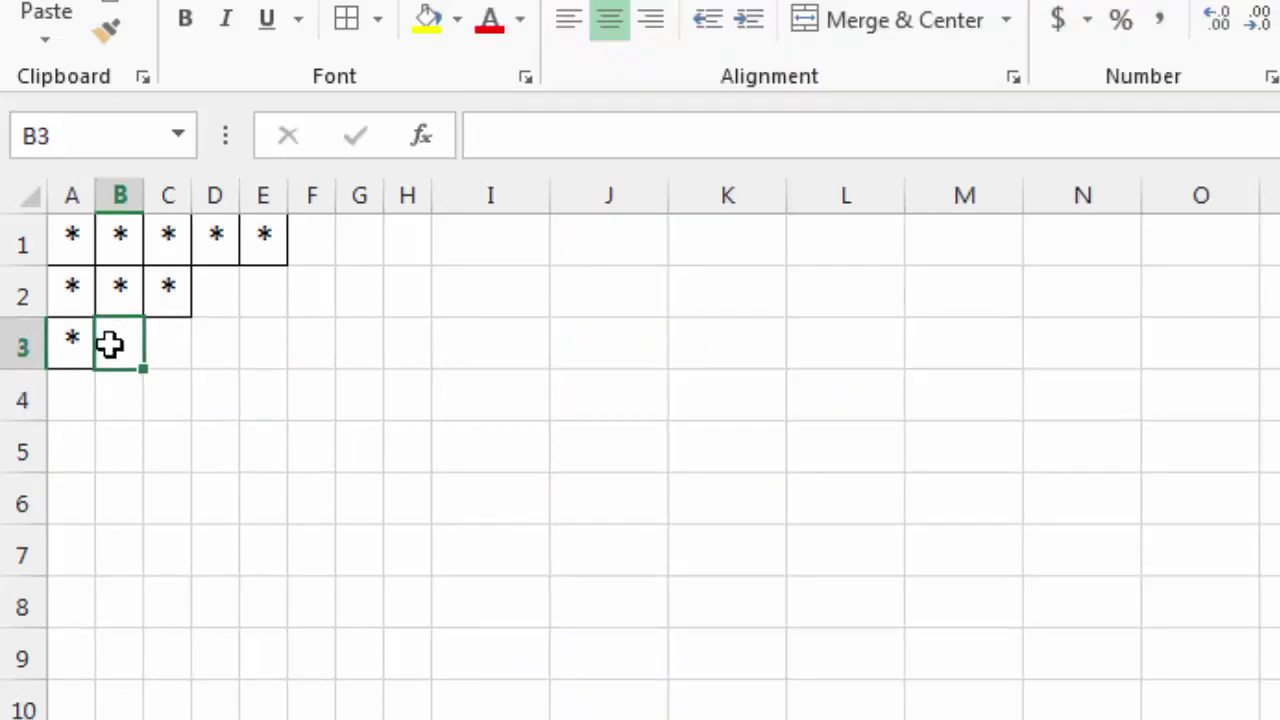
ctrl+click(216, 287)
click(346, 20)
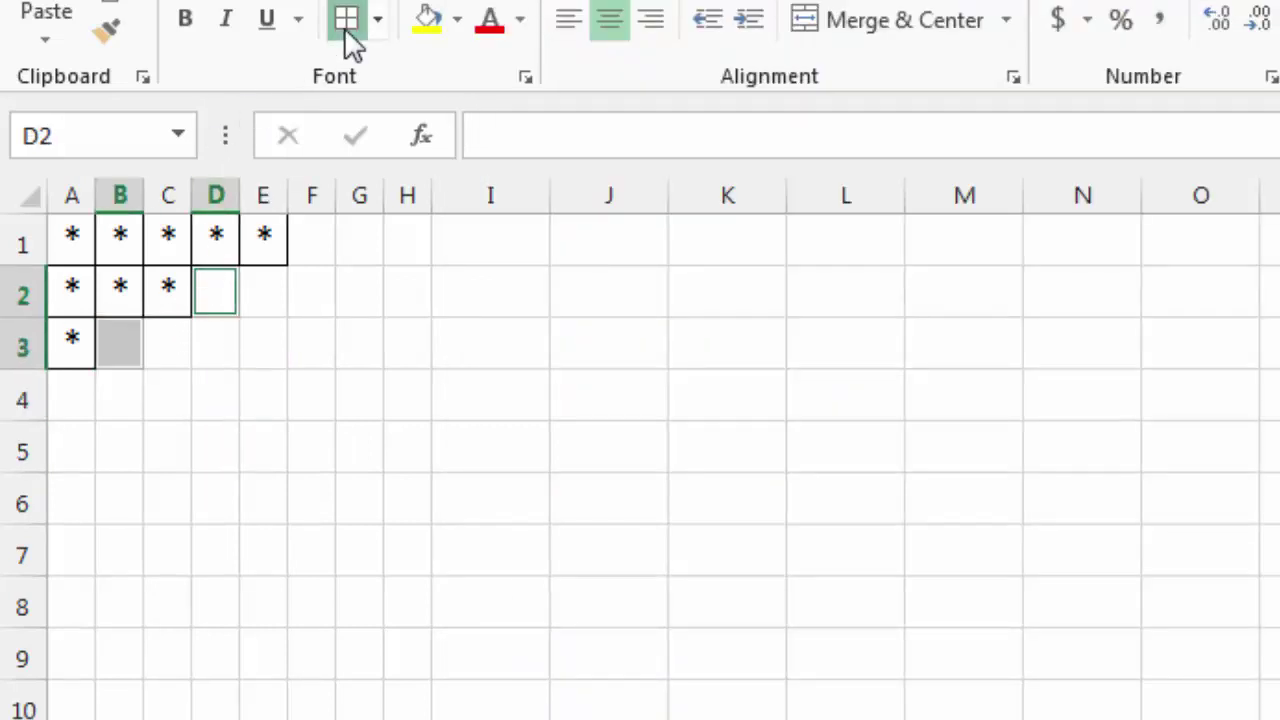
click(342, 338)
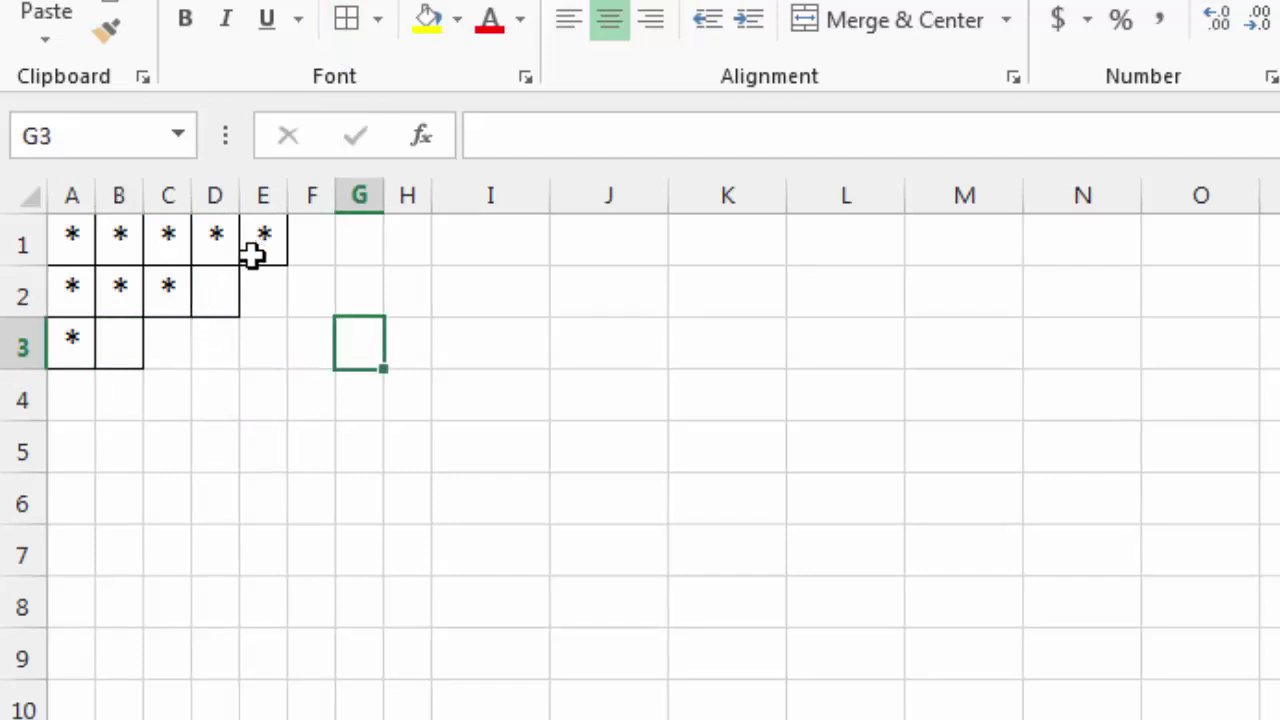
Enter an asterisk in D2, B3 and A4.
click(217, 291)
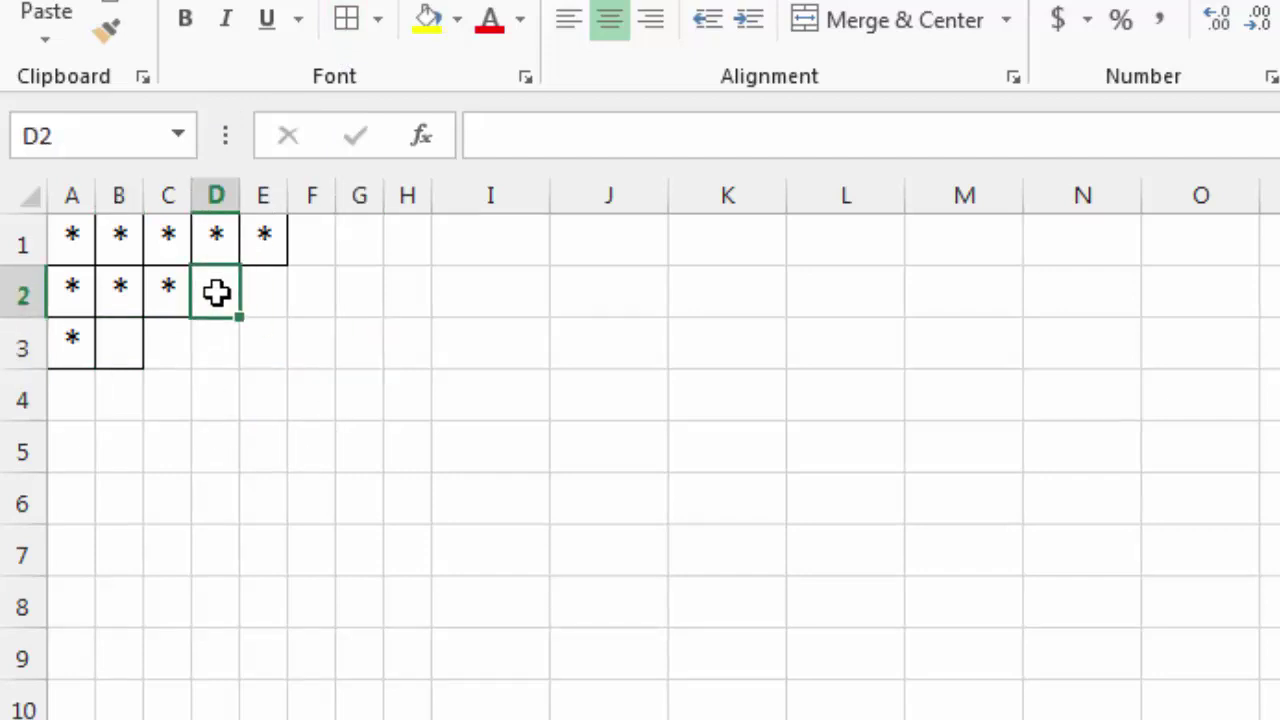
text(*)
click(111, 340)
text(*)
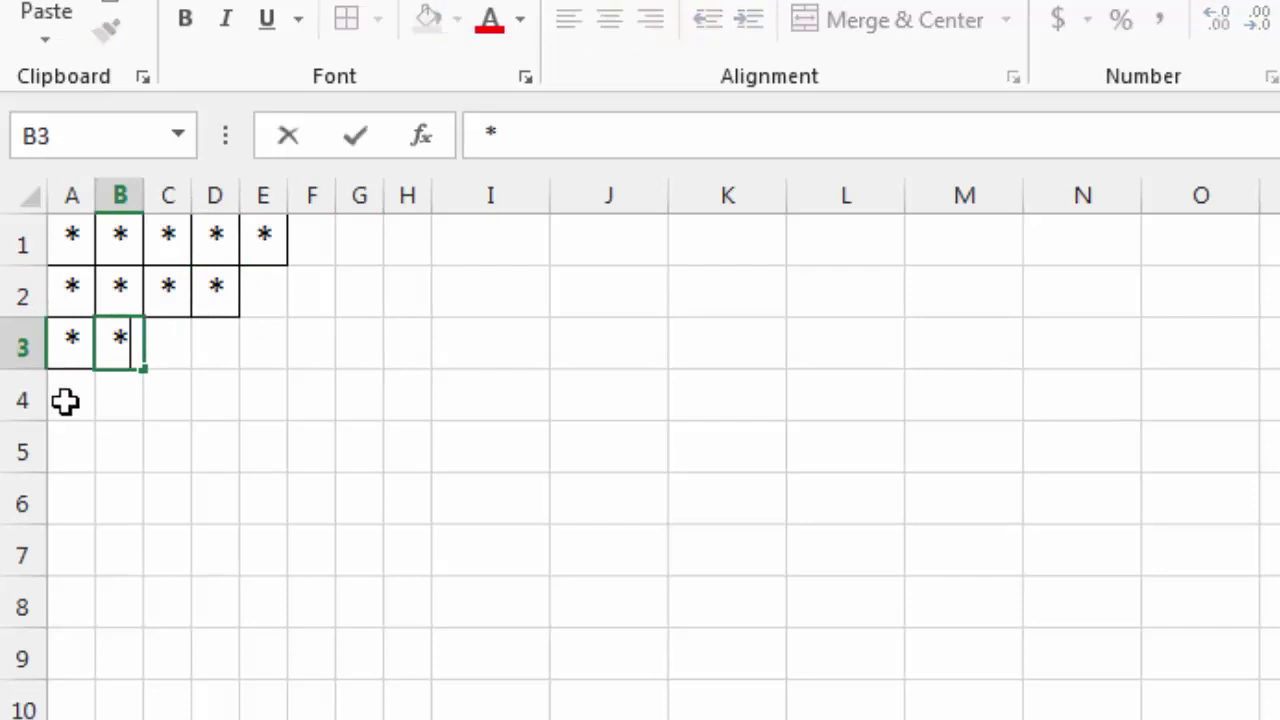
click(63, 400)
text(*)
click(311, 447)
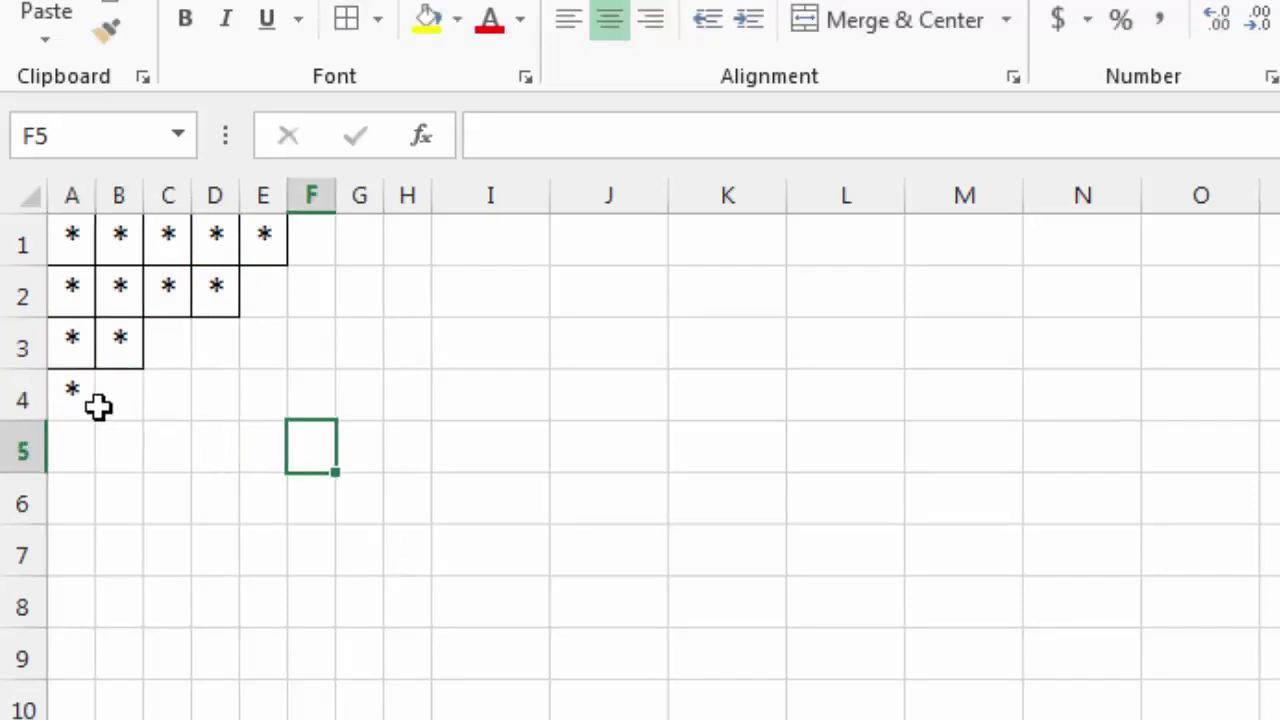
Give A4 a box border, then select the range A1:E6.
click(67, 400)
click(346, 22)
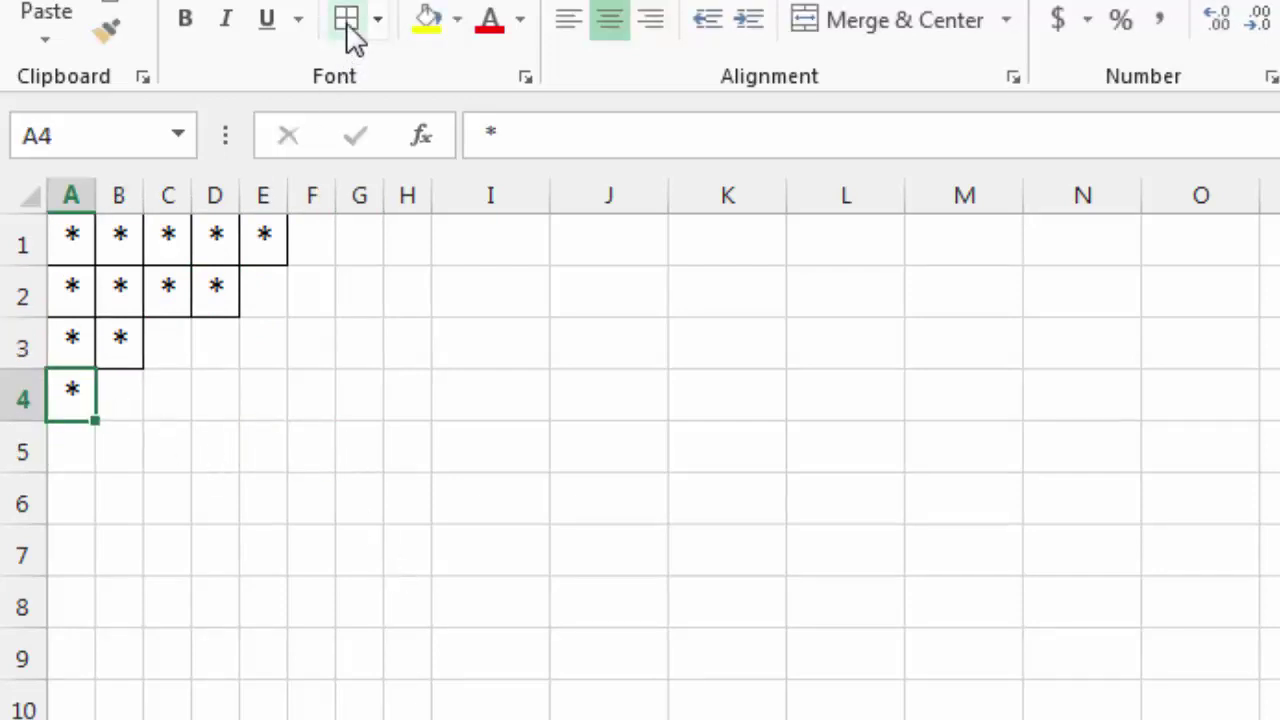
click(277, 408)
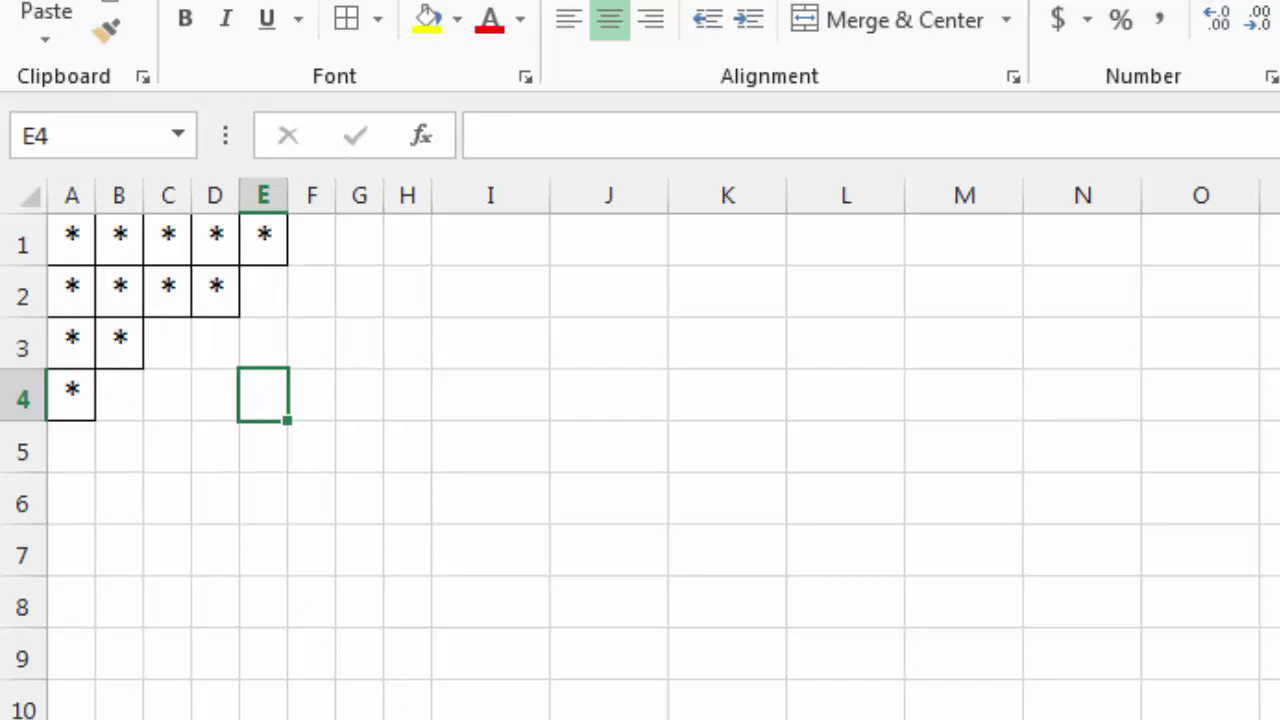
drag(66, 234, 272, 487)
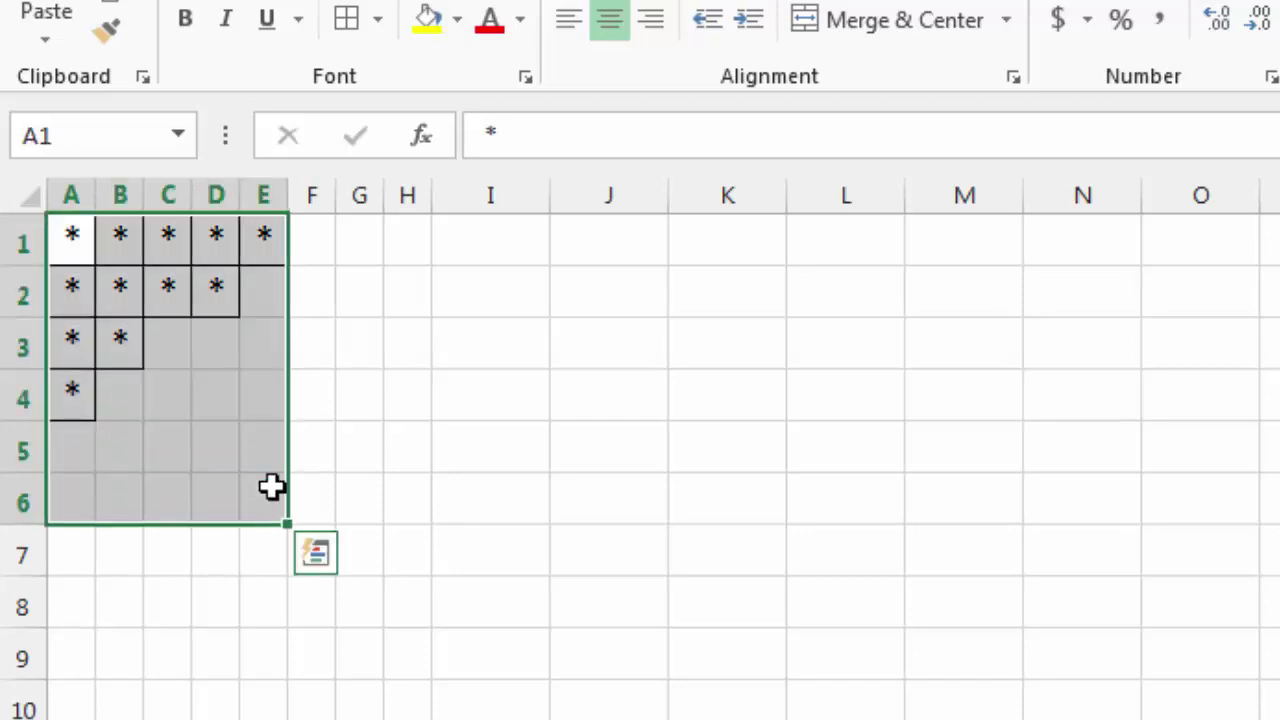
Change the row loop limit from To 3 to To 4.
key(alt+F11)
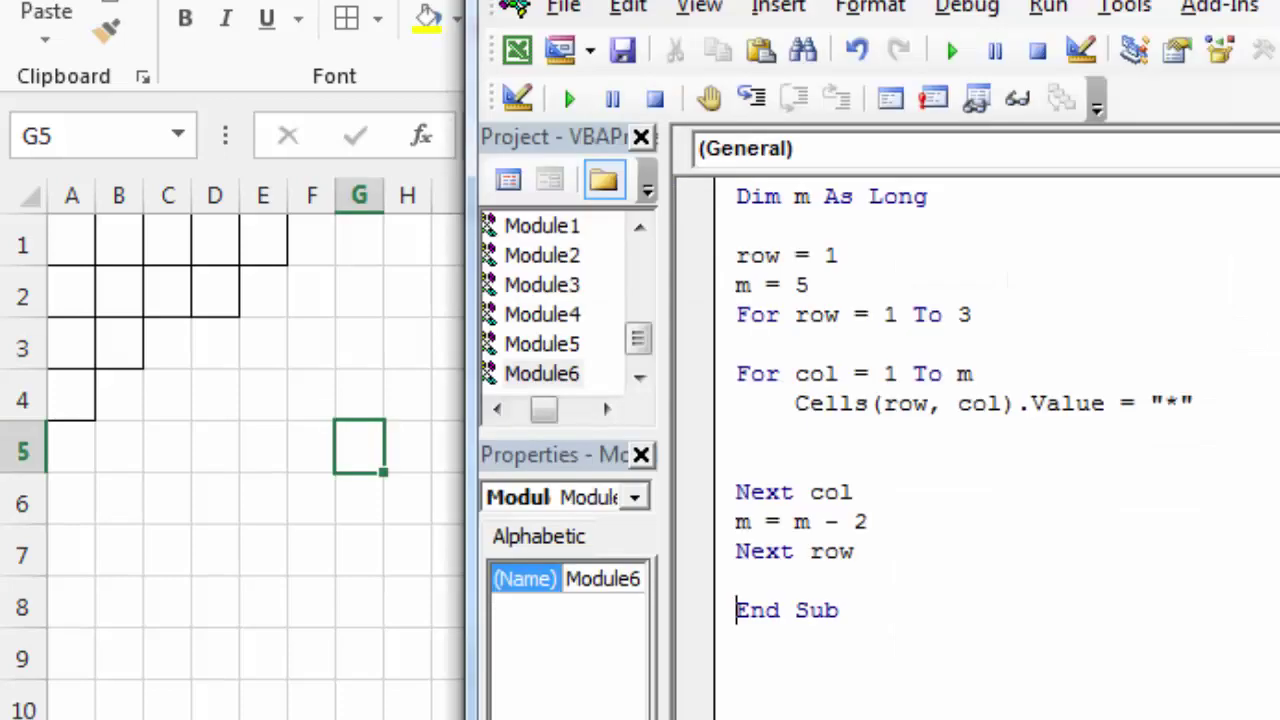
click(968, 456)
scroll(967, 604, up, 1)
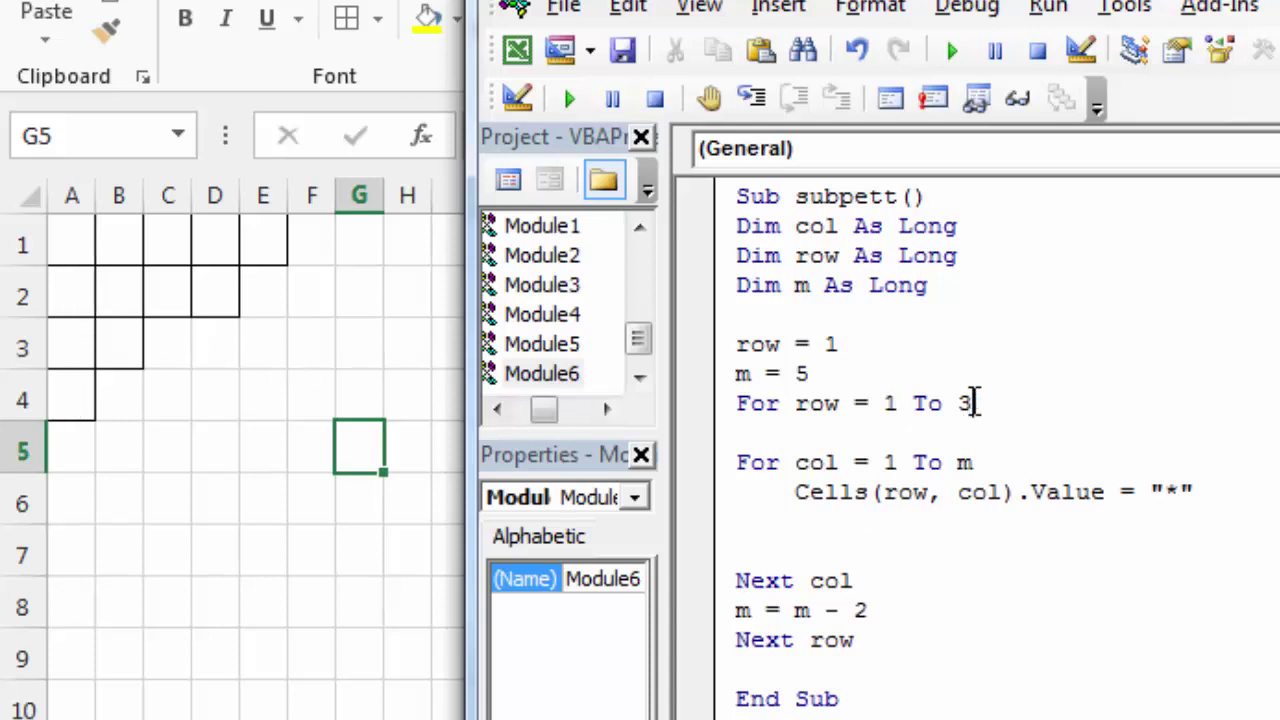
key(BackSpace)
text(4)
Change the decrement to m = m - 1, run the macro, and check the worksheet.
scroll(955, 432, down, 1)
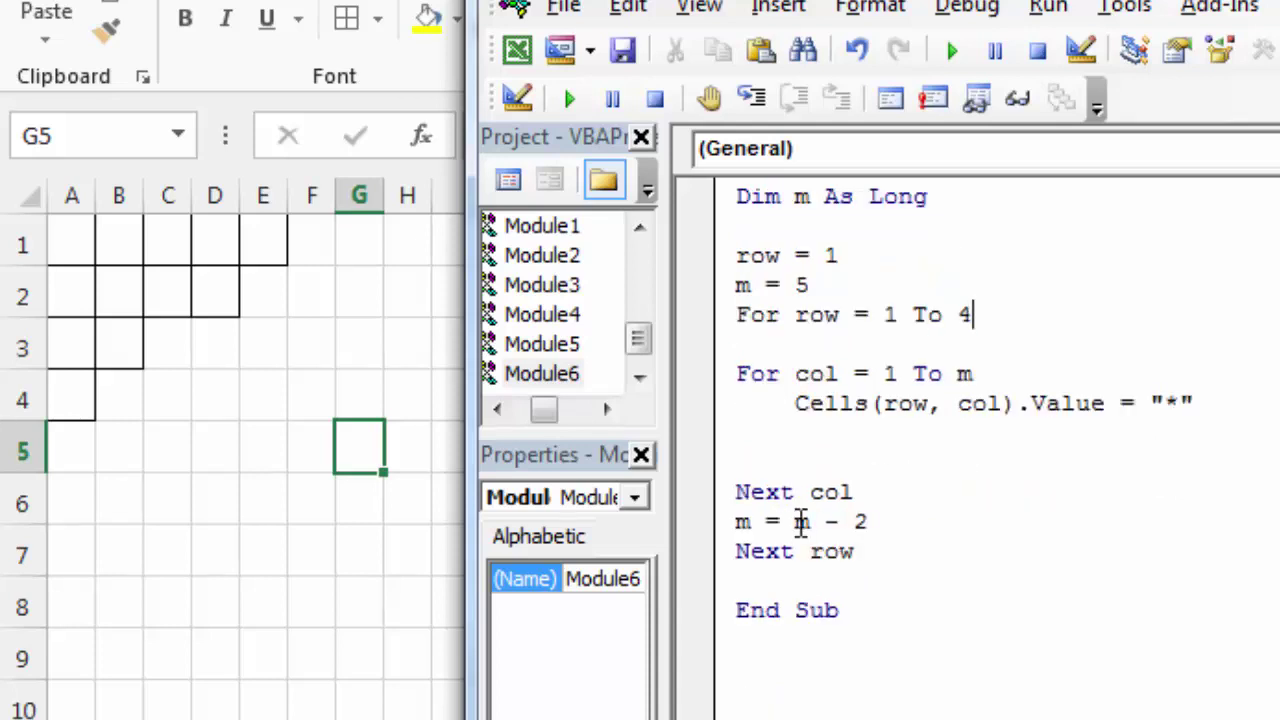
click(877, 520)
key(BackSpace)
text(1)
scroll(1106, 592, up, 1)
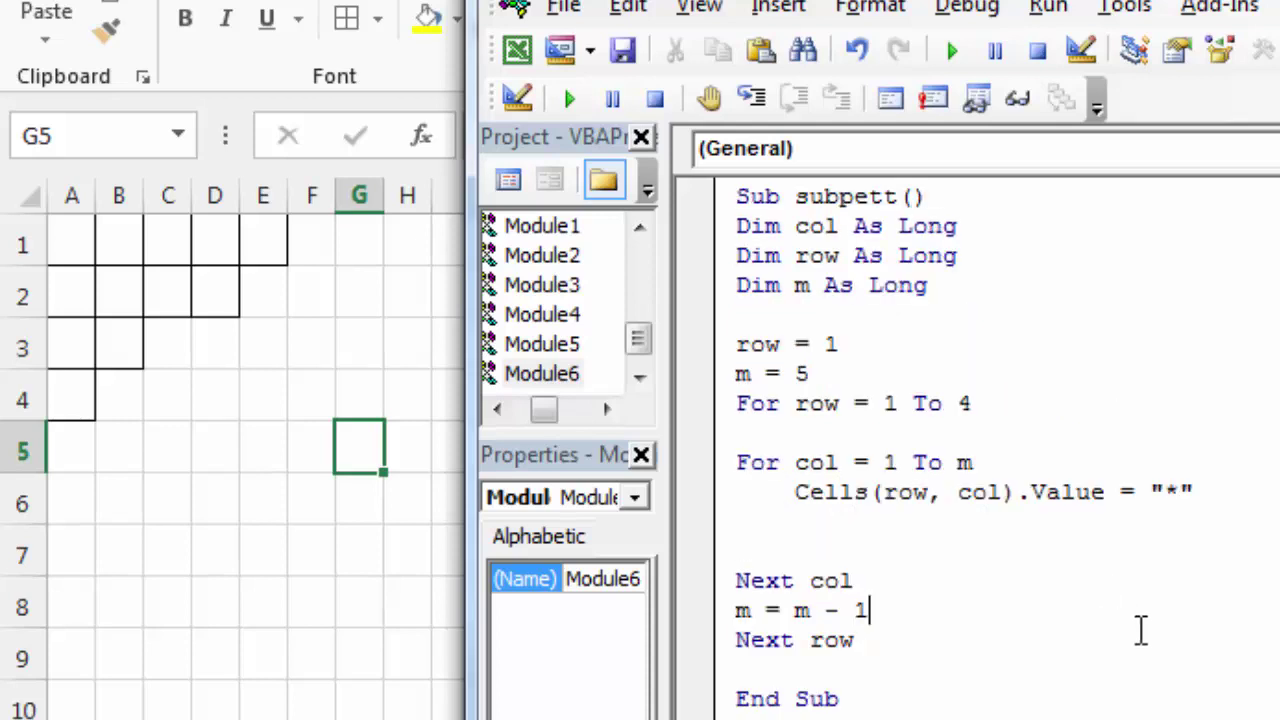
click(956, 53)
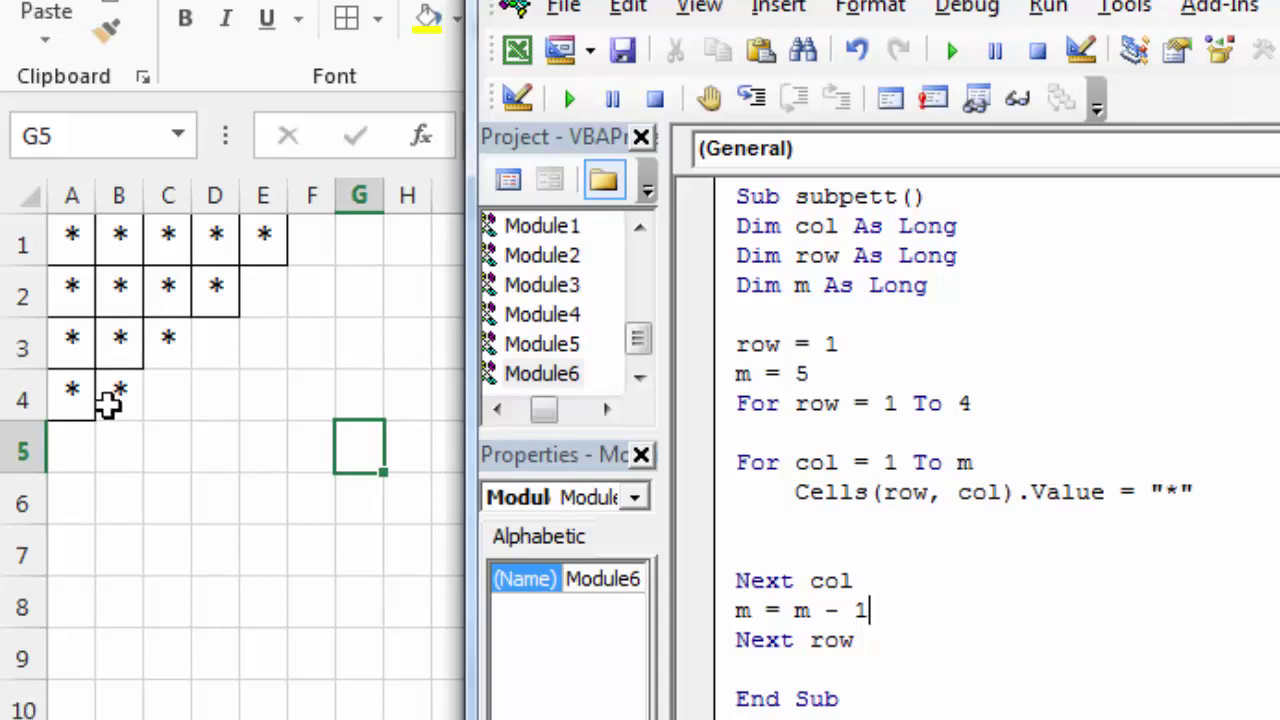
click(75, 456)
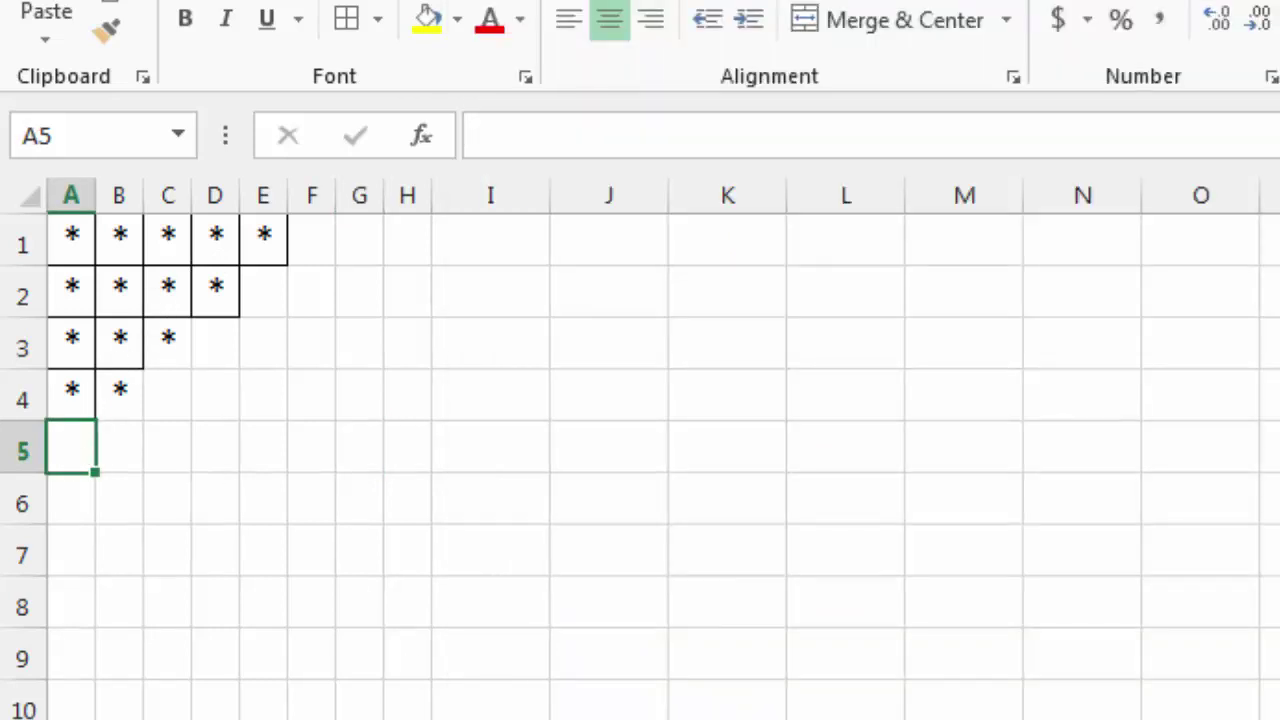
Change the row loop limit from To 4 to To 5.
key(alt+F11)
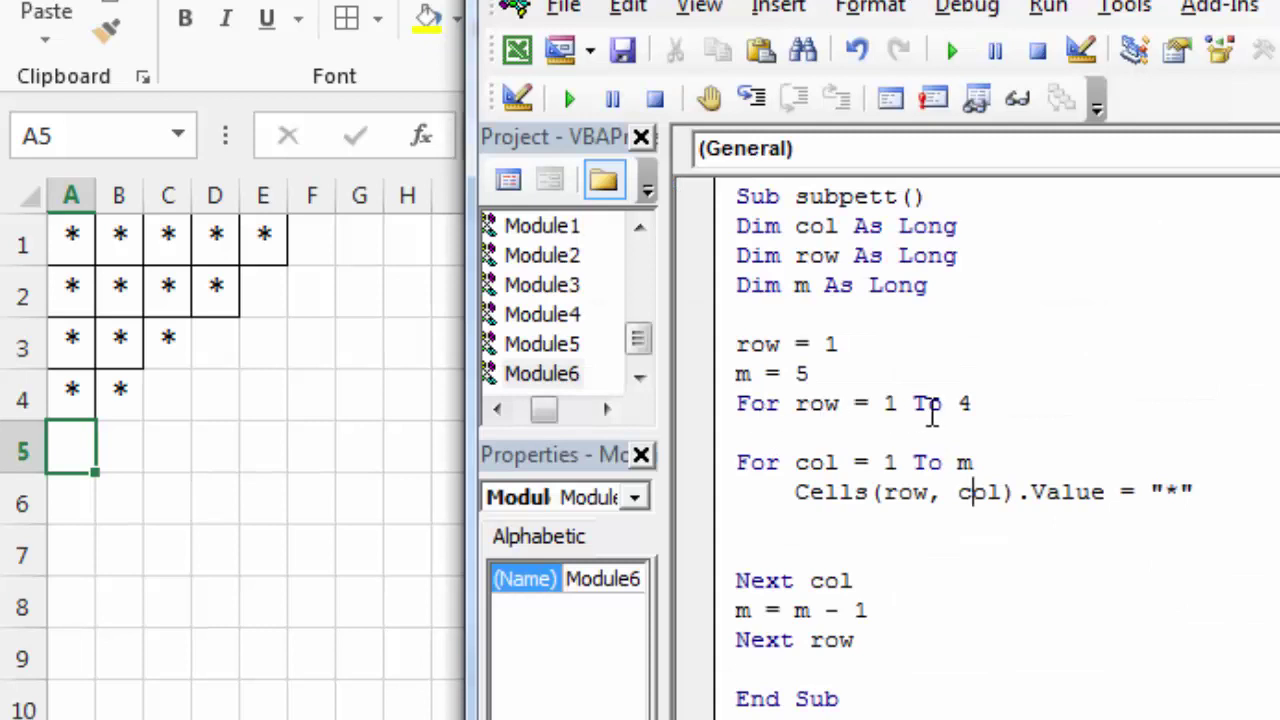
click(980, 403)
key(BackSpace)
text(5)
Add borders to cells C3, B4 and A5.
click(174, 344)
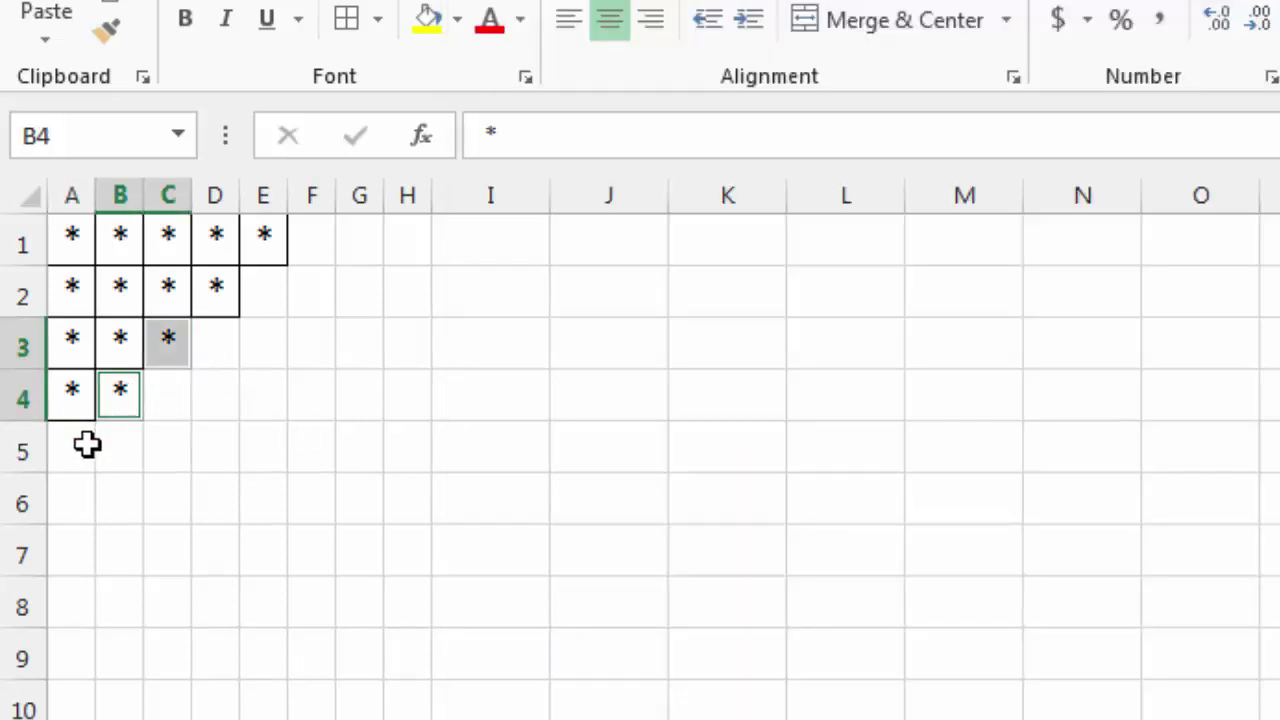
click(352, 30)
click(318, 455)
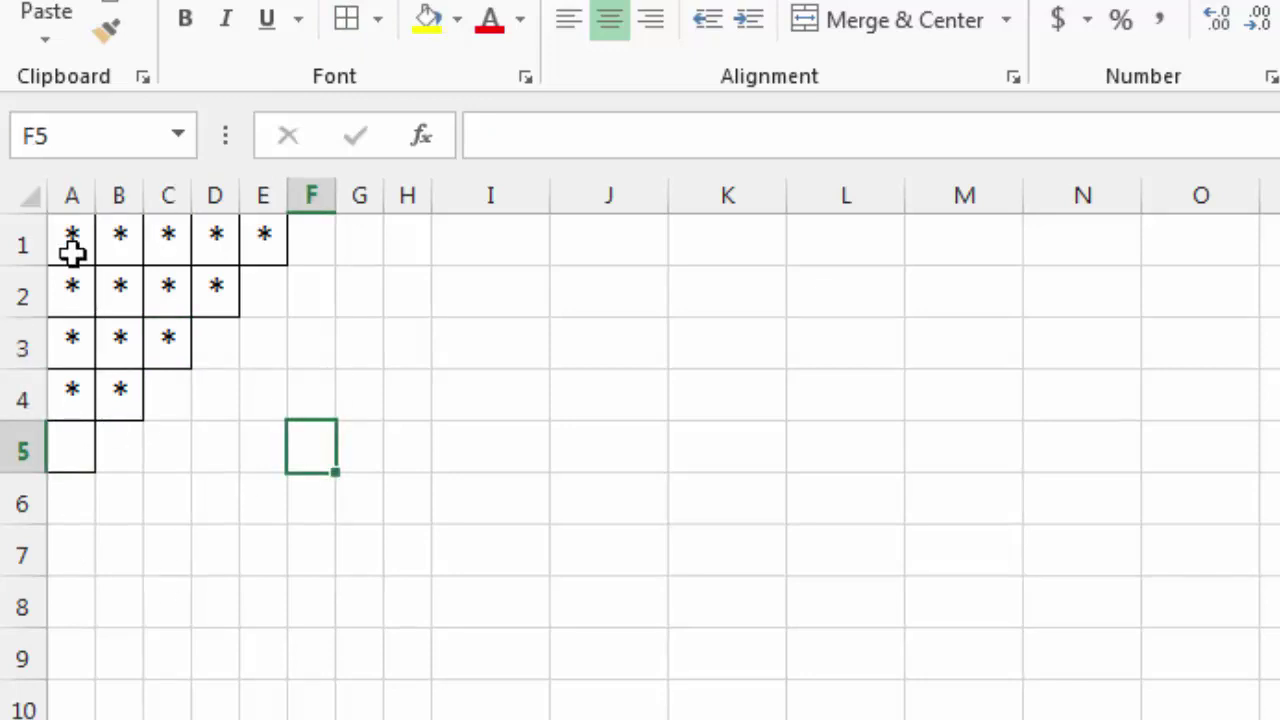
Clear the asterisks from A1:F7 and run the macro again.
drag(67, 231, 329, 539)
key(Delete)
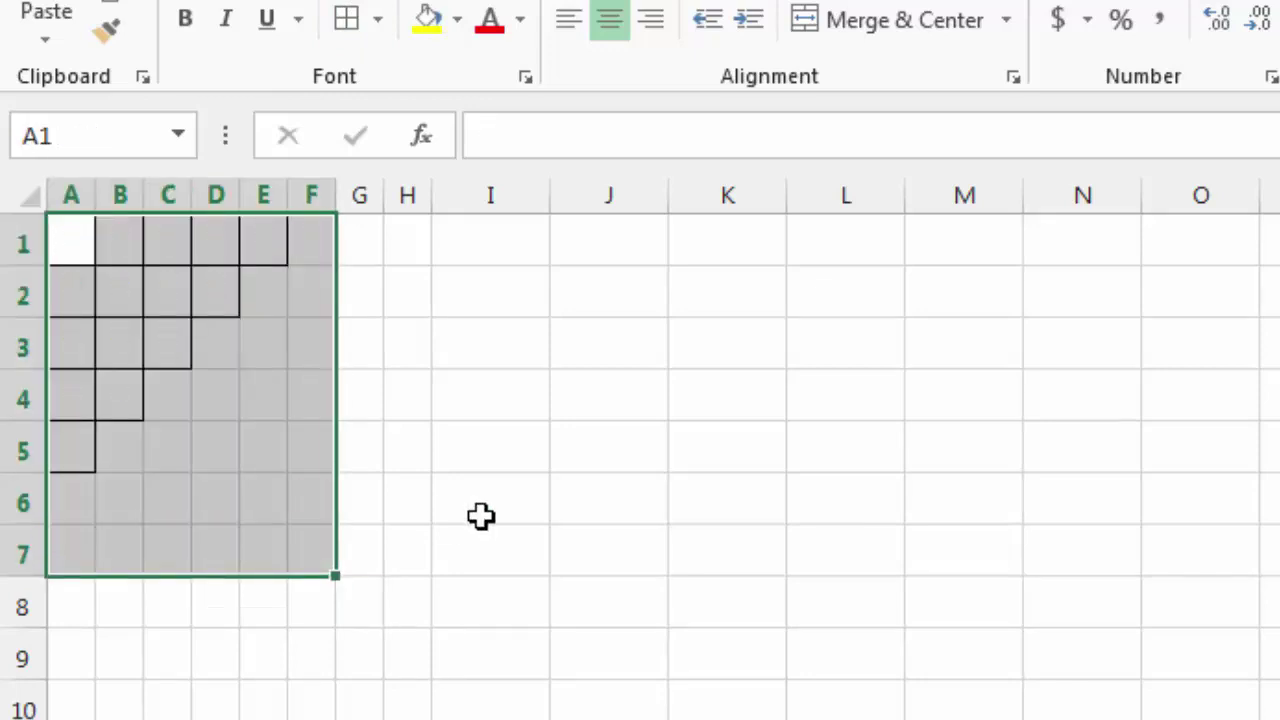
click(480, 510)
key(alt+F11)
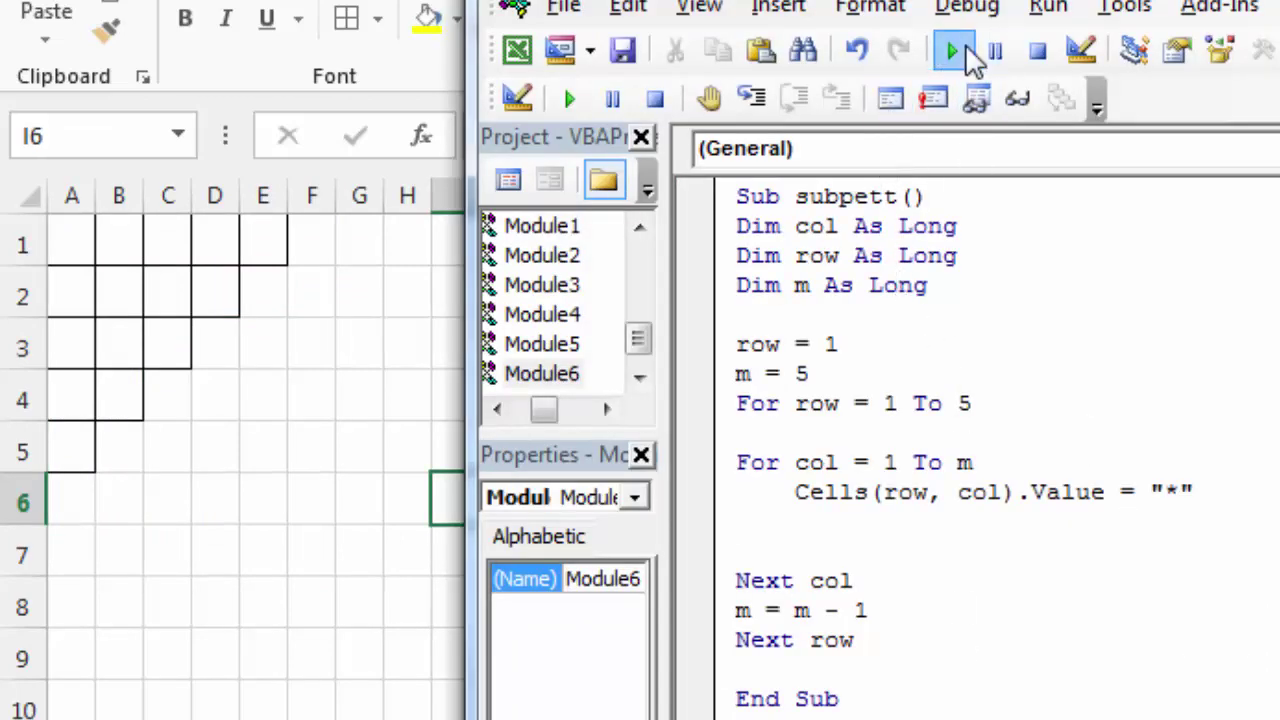
click(952, 50)
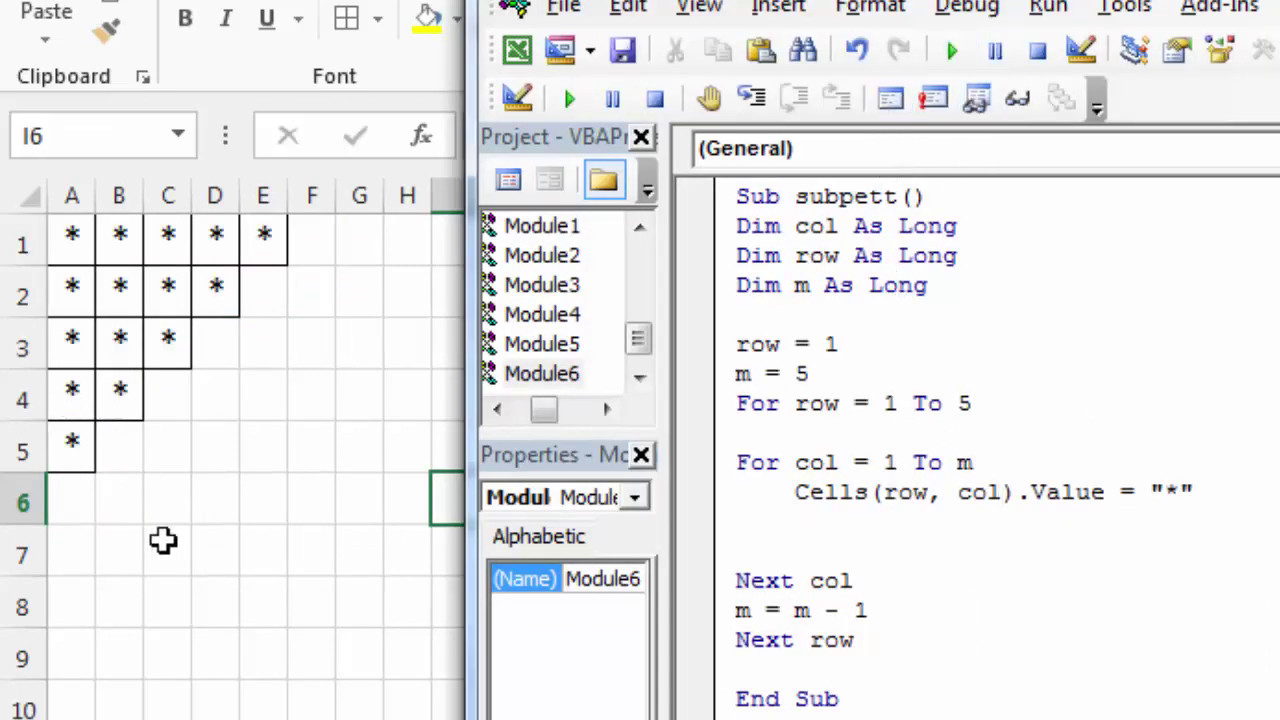